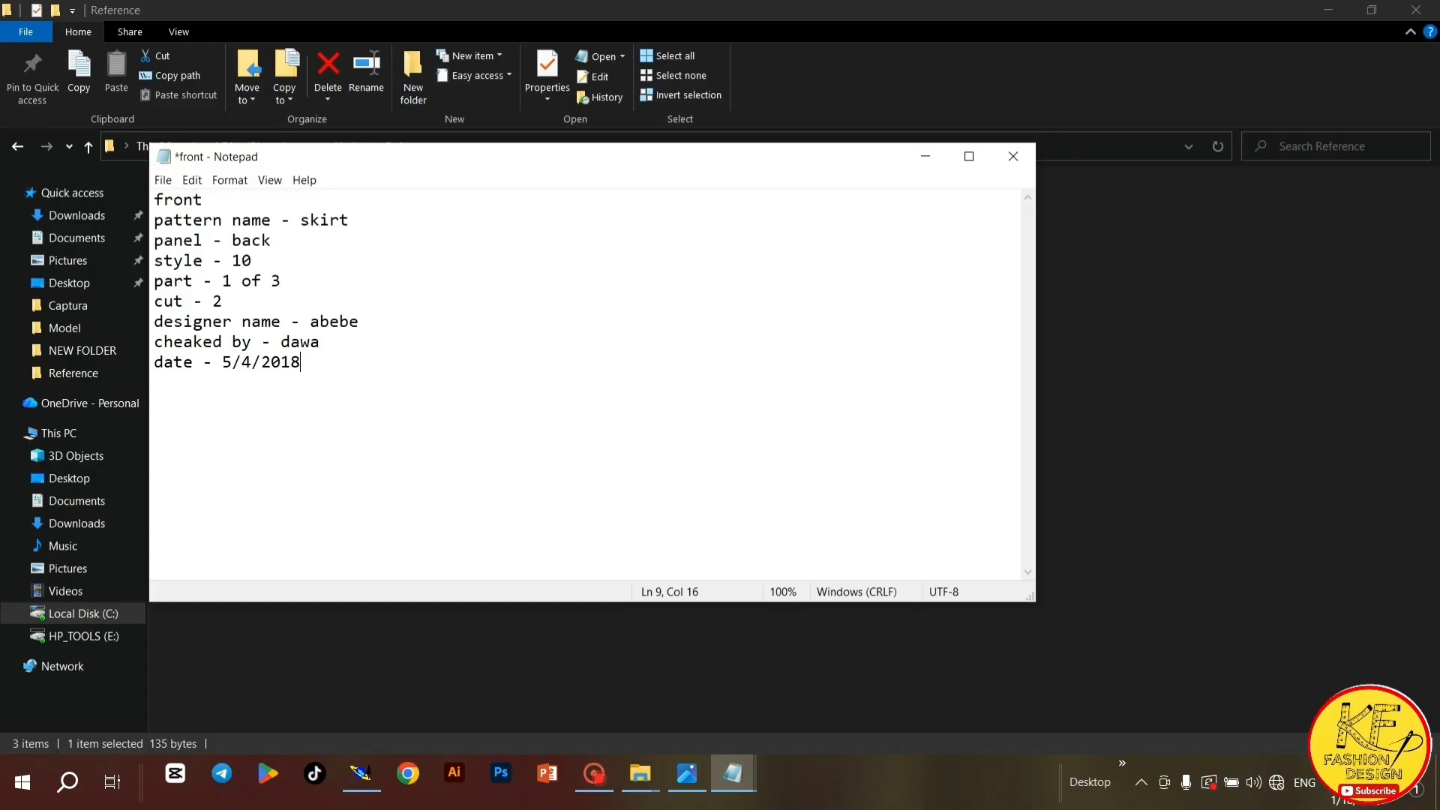
# Change the panel entry in the front pattern notes to "front"
pyautogui.click(271, 241)
pyautogui.press('BackSpace')
pyautogui.press('BackSpace')
pyautogui.press('BackSpace')
pyautogui.press('BackSpace')
pyautogui.write('front')
# Set the front notes' part entry to "2 of 3" and the cut quantity to 1
pyautogui.click(231, 281)
pyautogui.press('BackSpace')
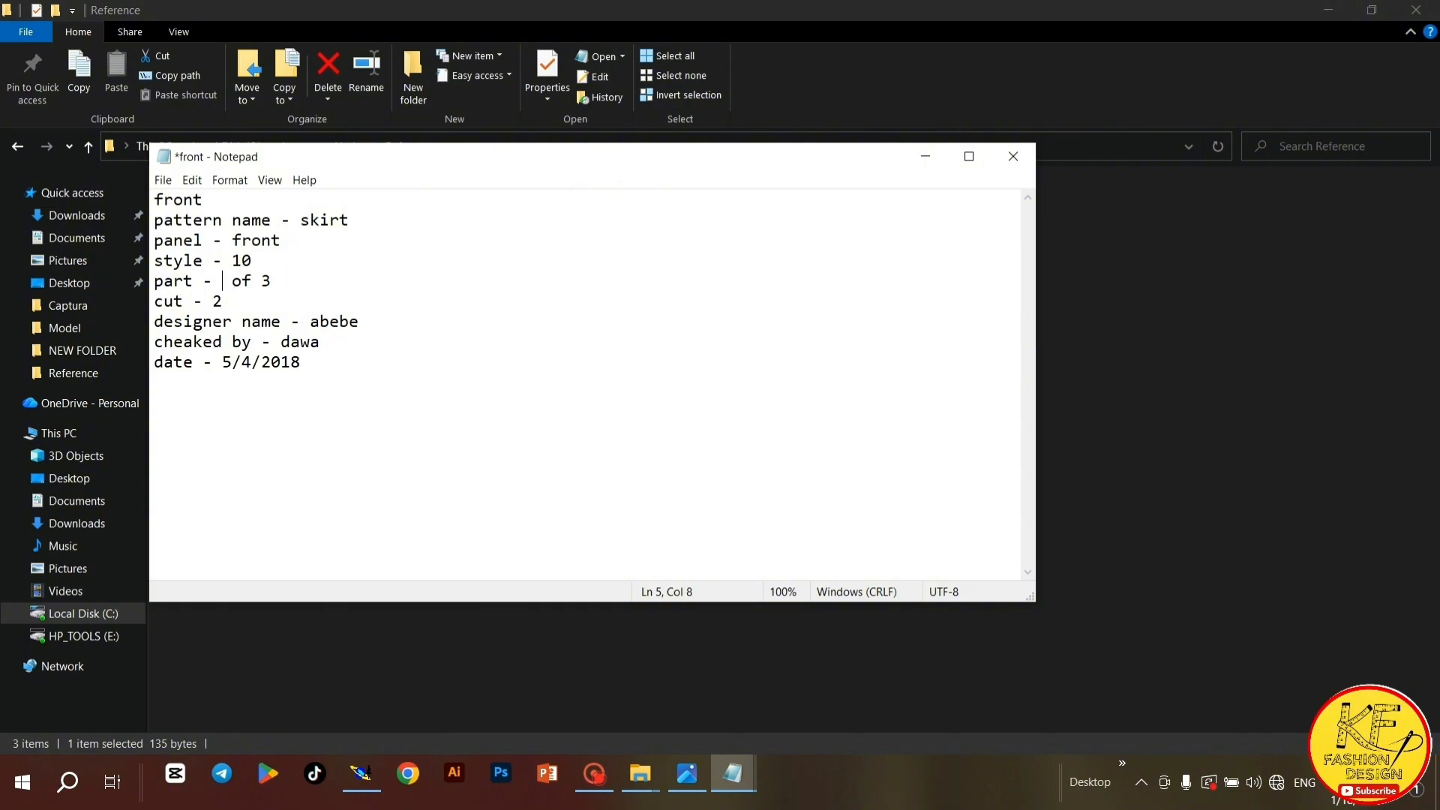
pyautogui.write('2')
pyautogui.press('BackSpace')
pyautogui.write('1')
# Save the notes over the existing front text file in the Reference folder, and reopen the file to check its contents
pyautogui.click(163, 180)
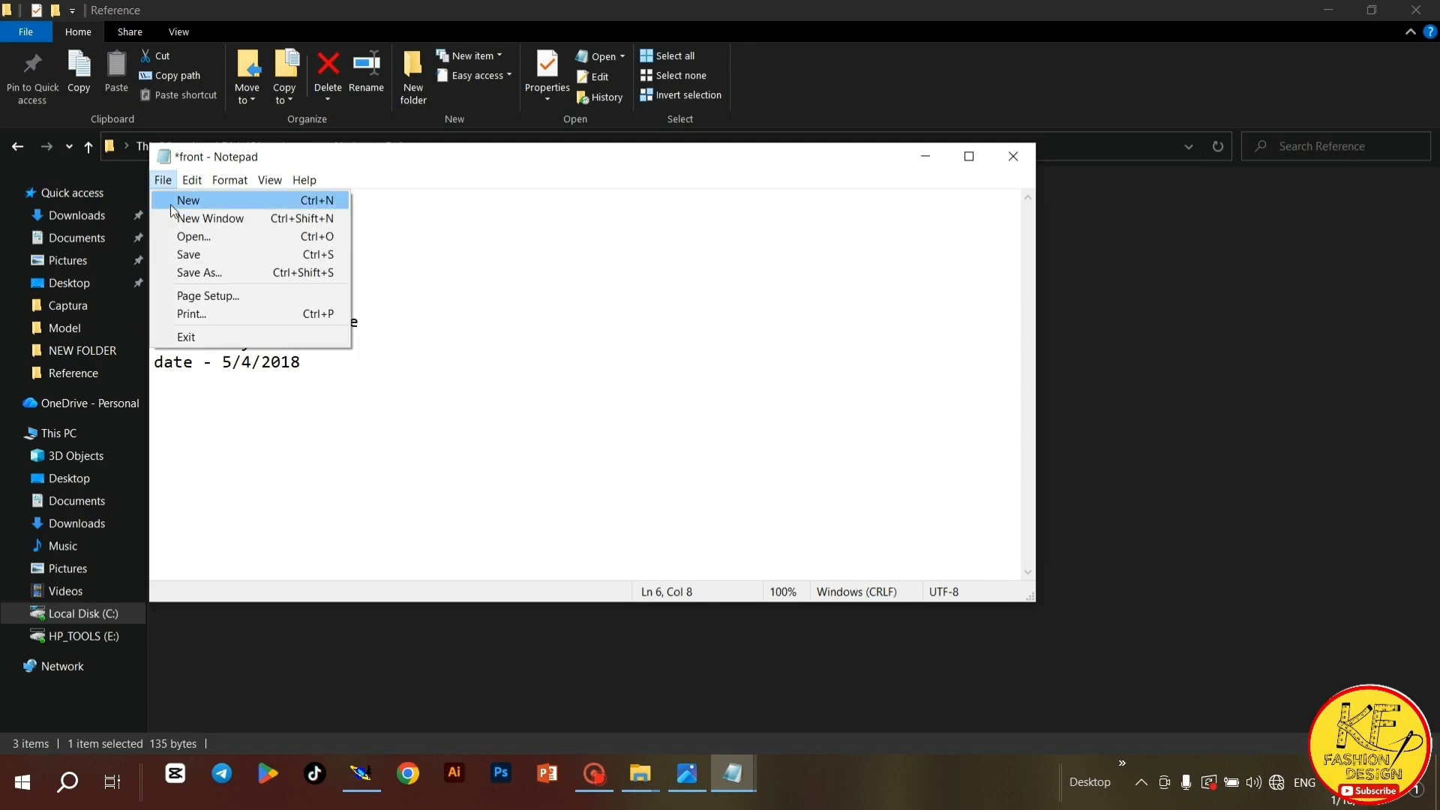
pyautogui.click(200, 273)
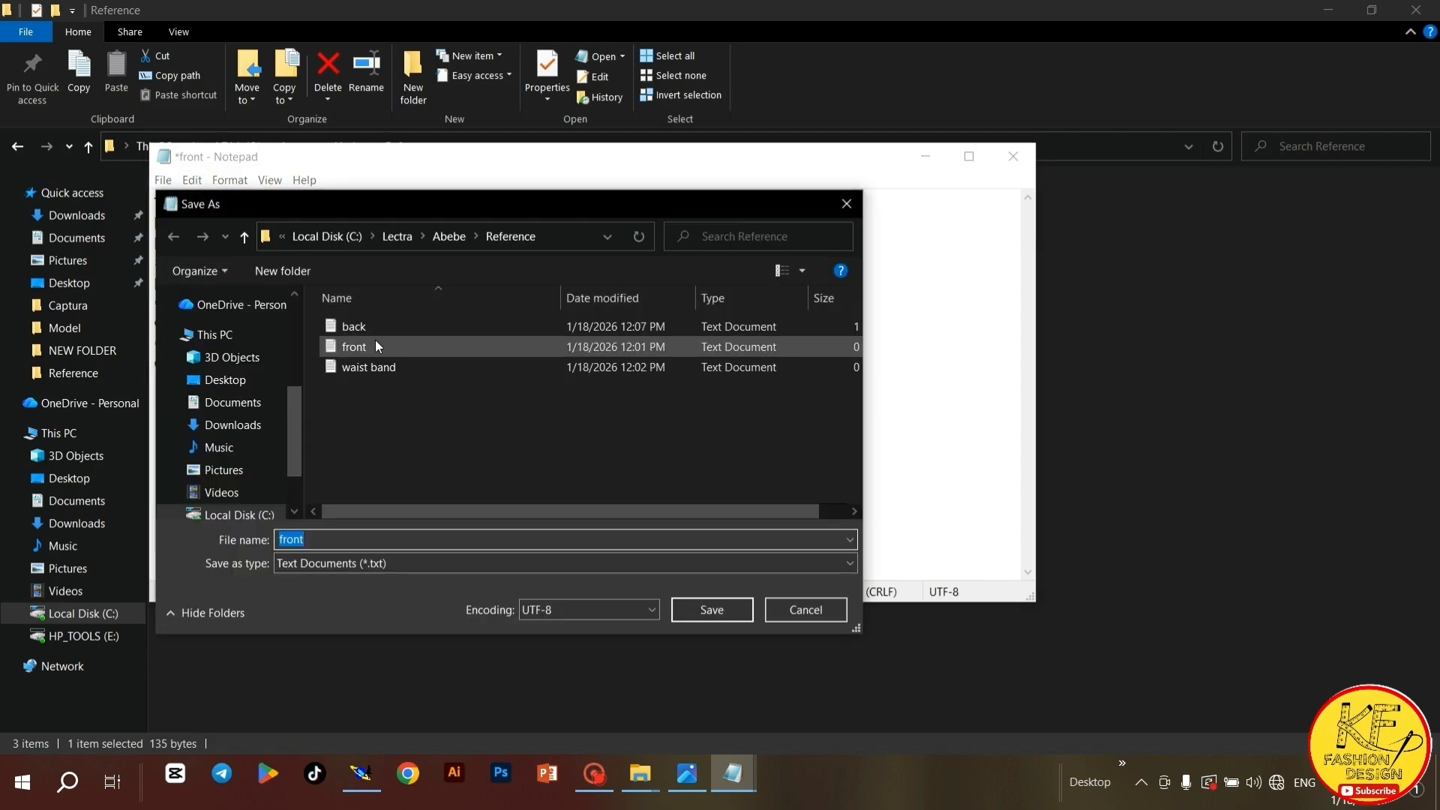
pyautogui.click(367, 341)
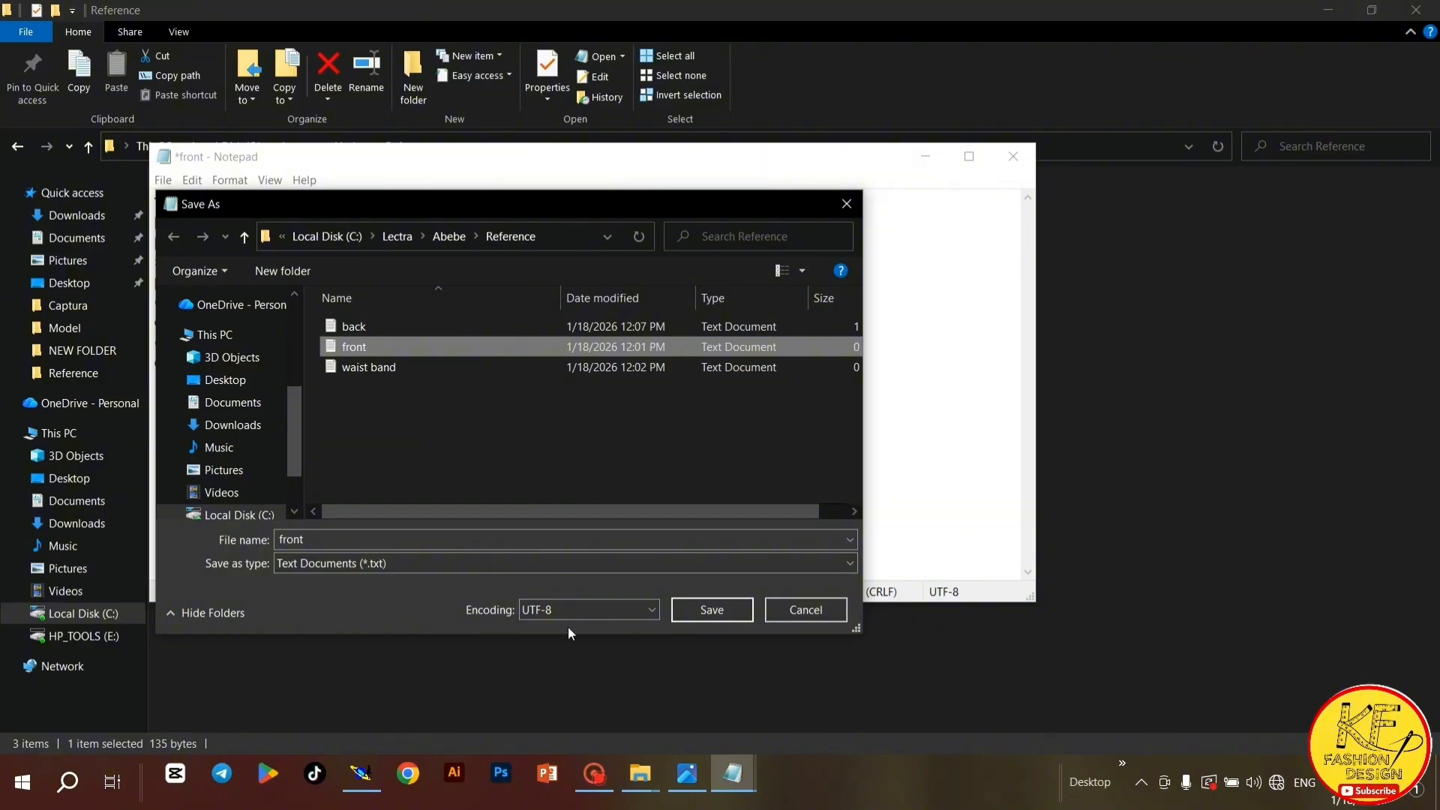
pyautogui.click(736, 607)
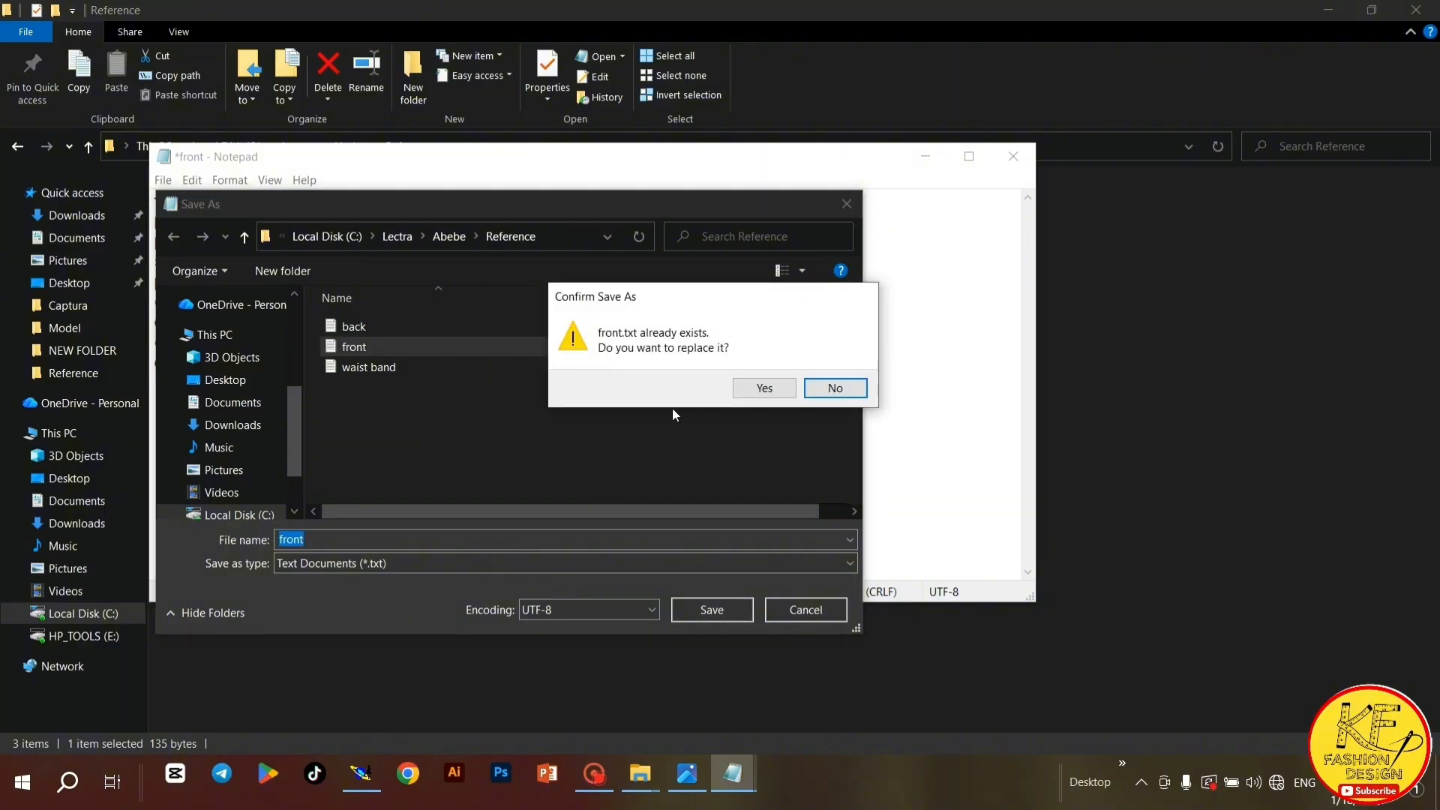
pyautogui.click(769, 388)
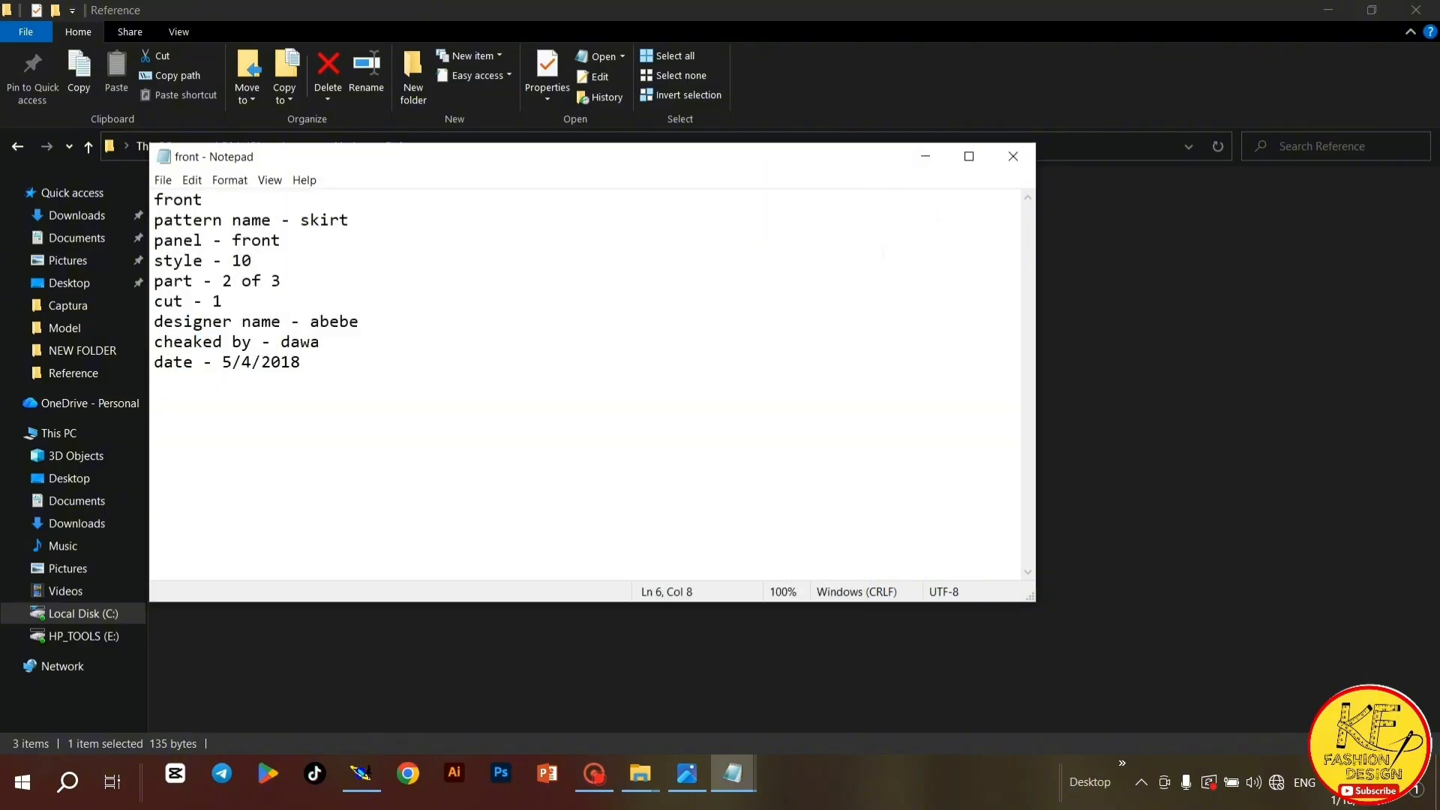
pyautogui.click(1013, 156)
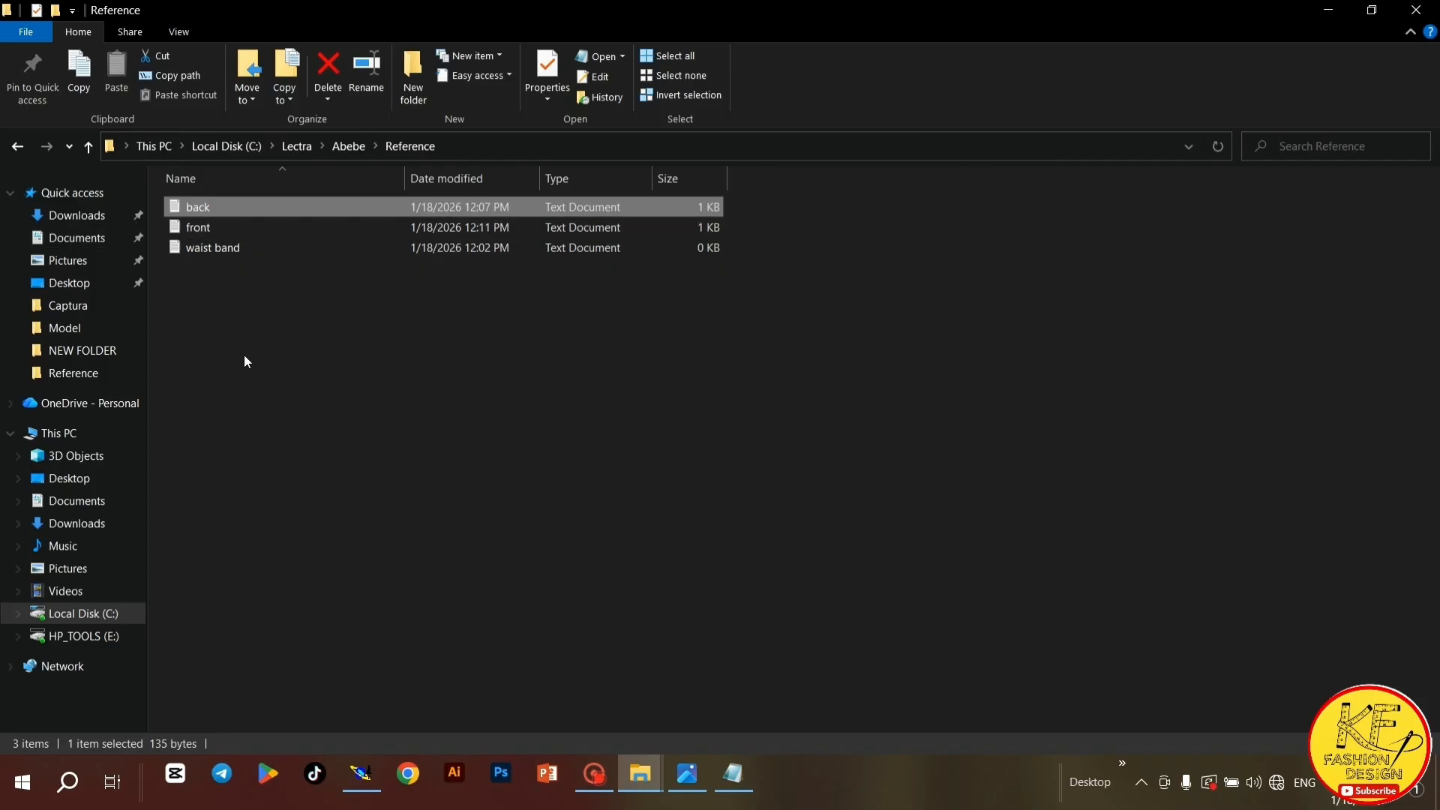
pyautogui.doubleClick(258, 226)
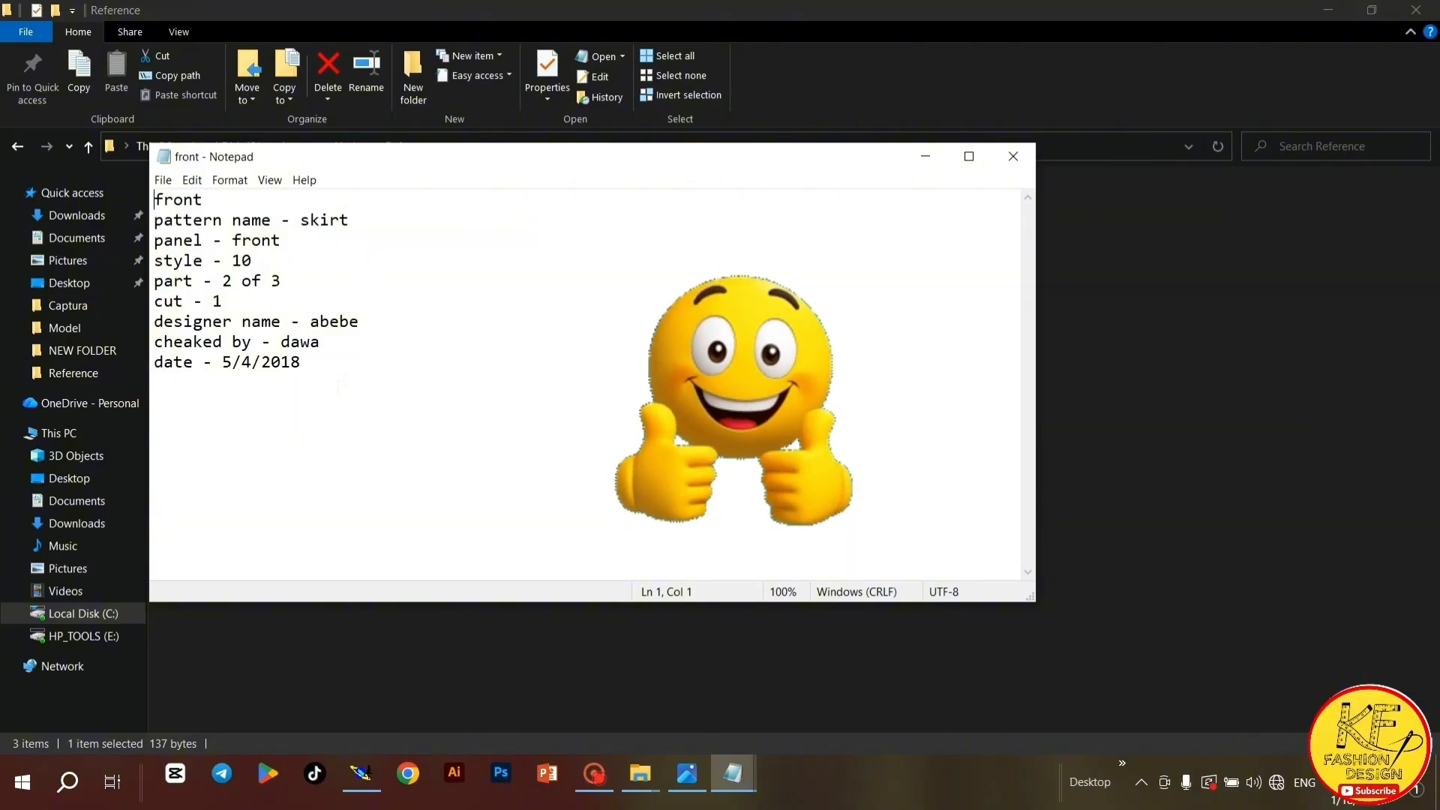
pyautogui.click(1012, 163)
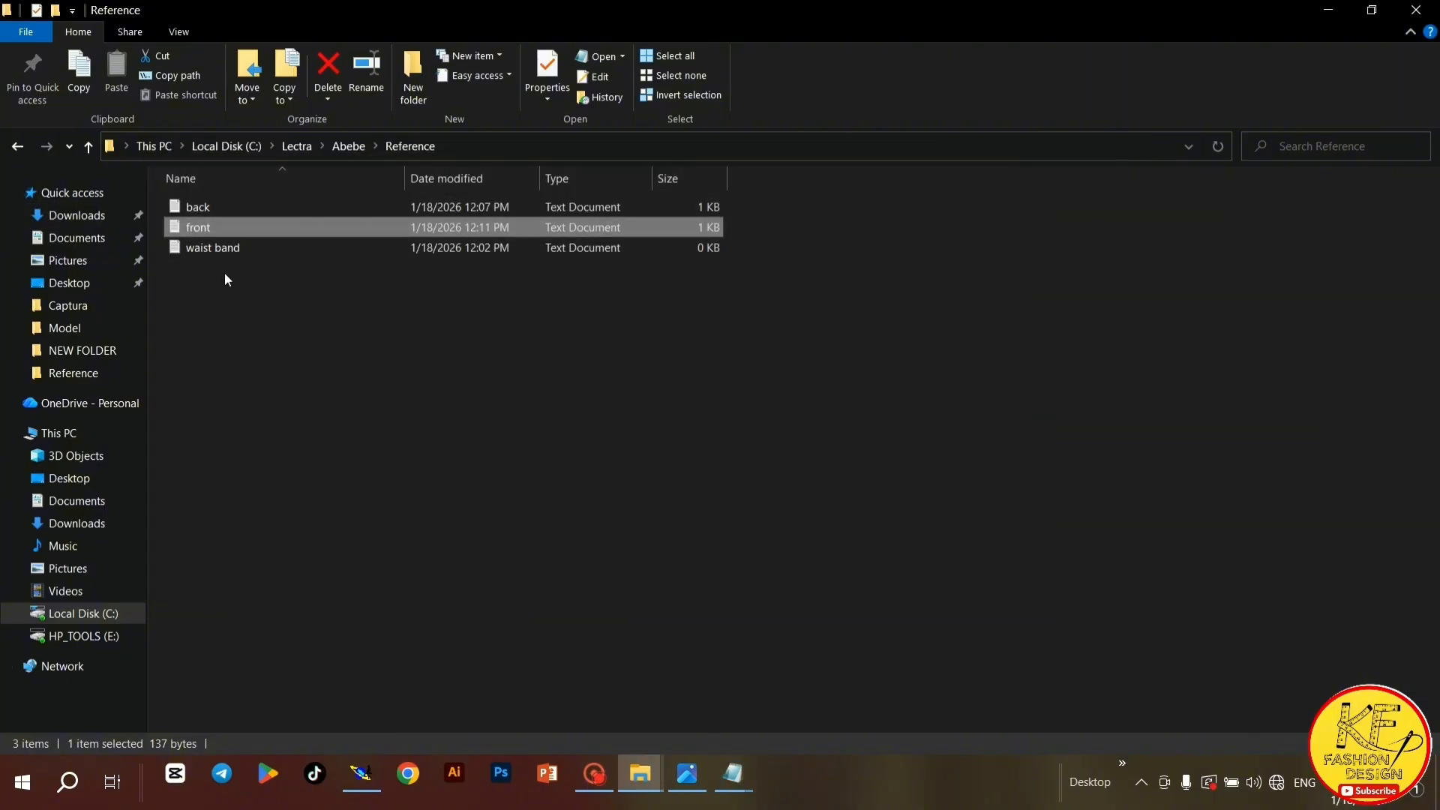
# Open the waist band text file, enter the heading "waist band", and paste the copied pattern details on the line below
pyautogui.doubleClick(303, 248)
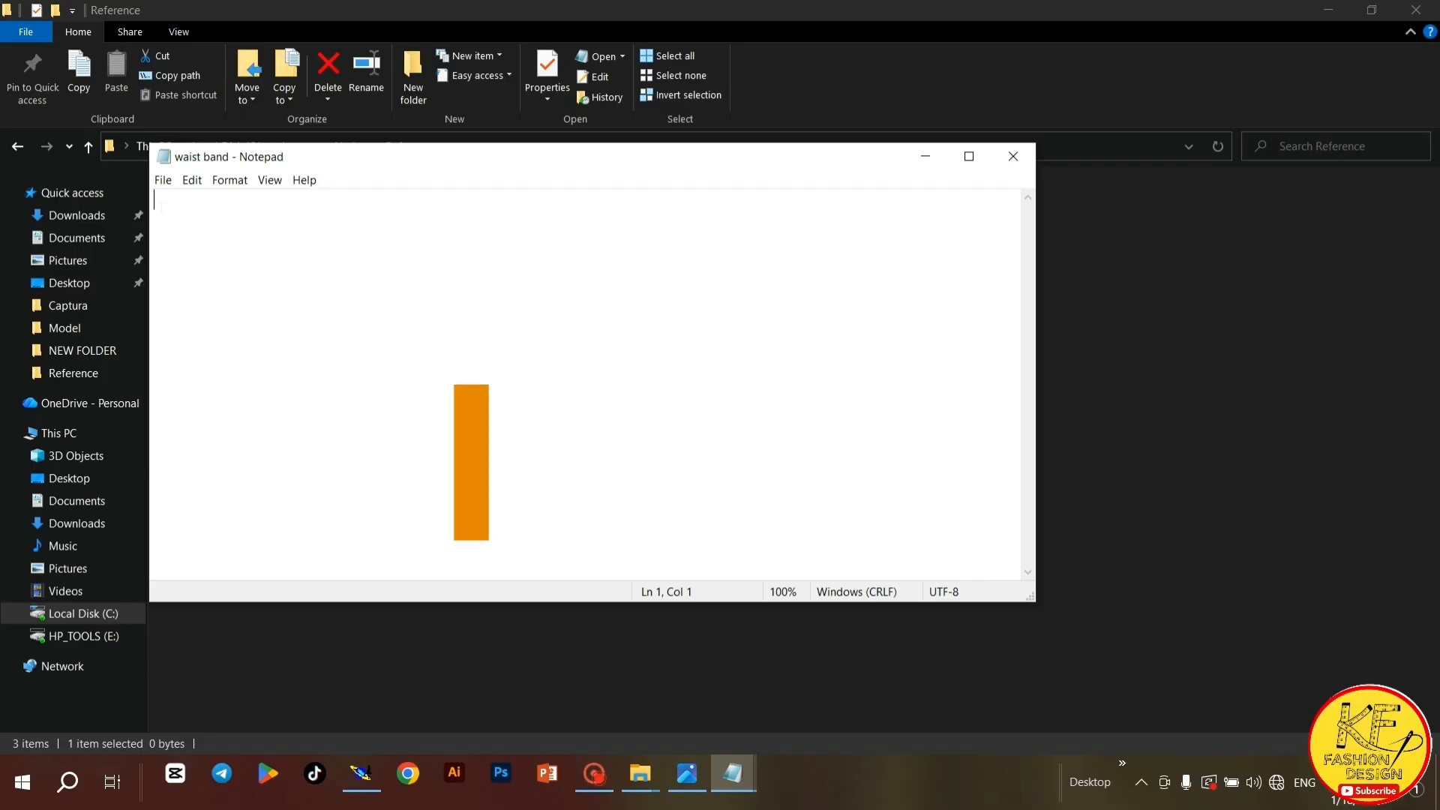
pyautogui.write('waist band')
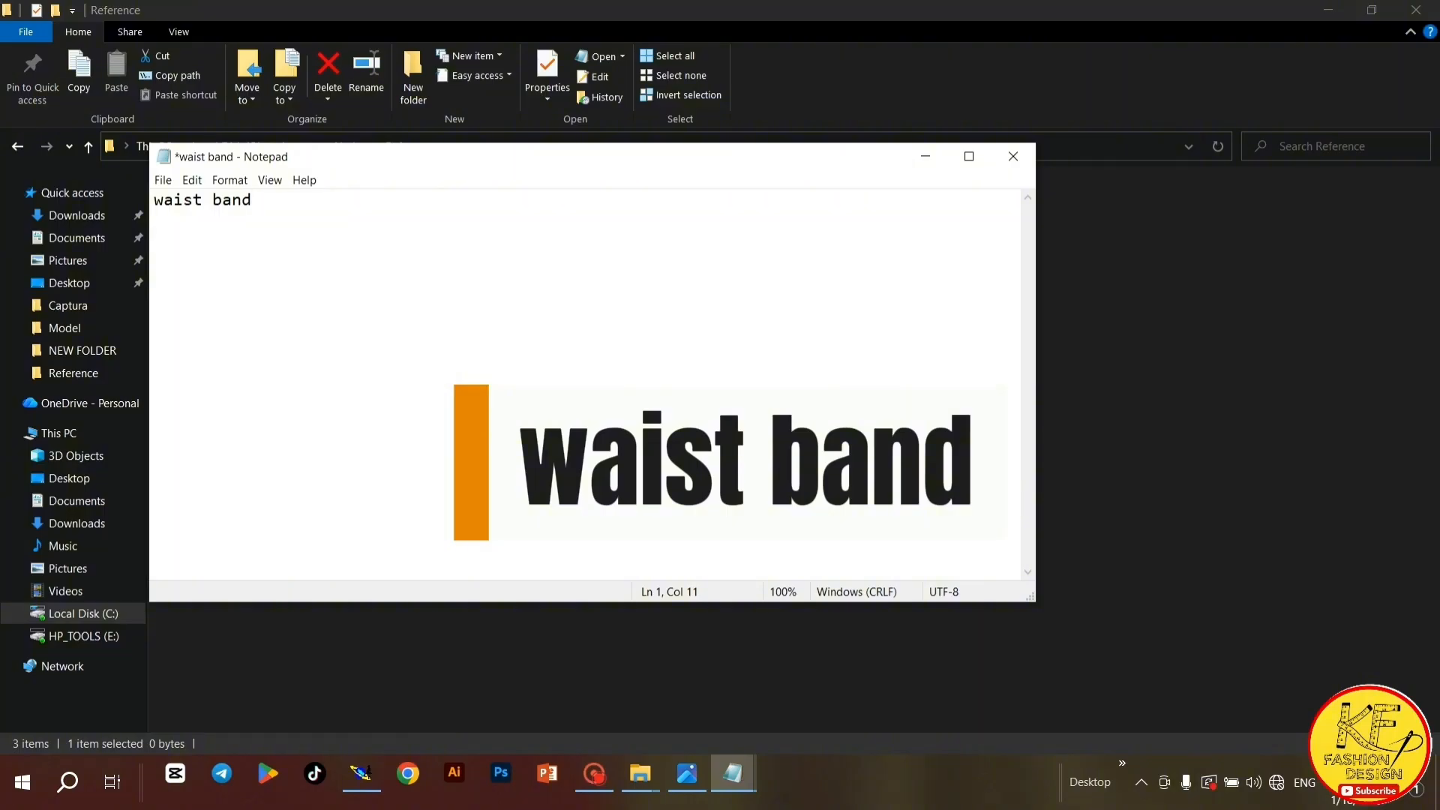
pyautogui.press('Return')
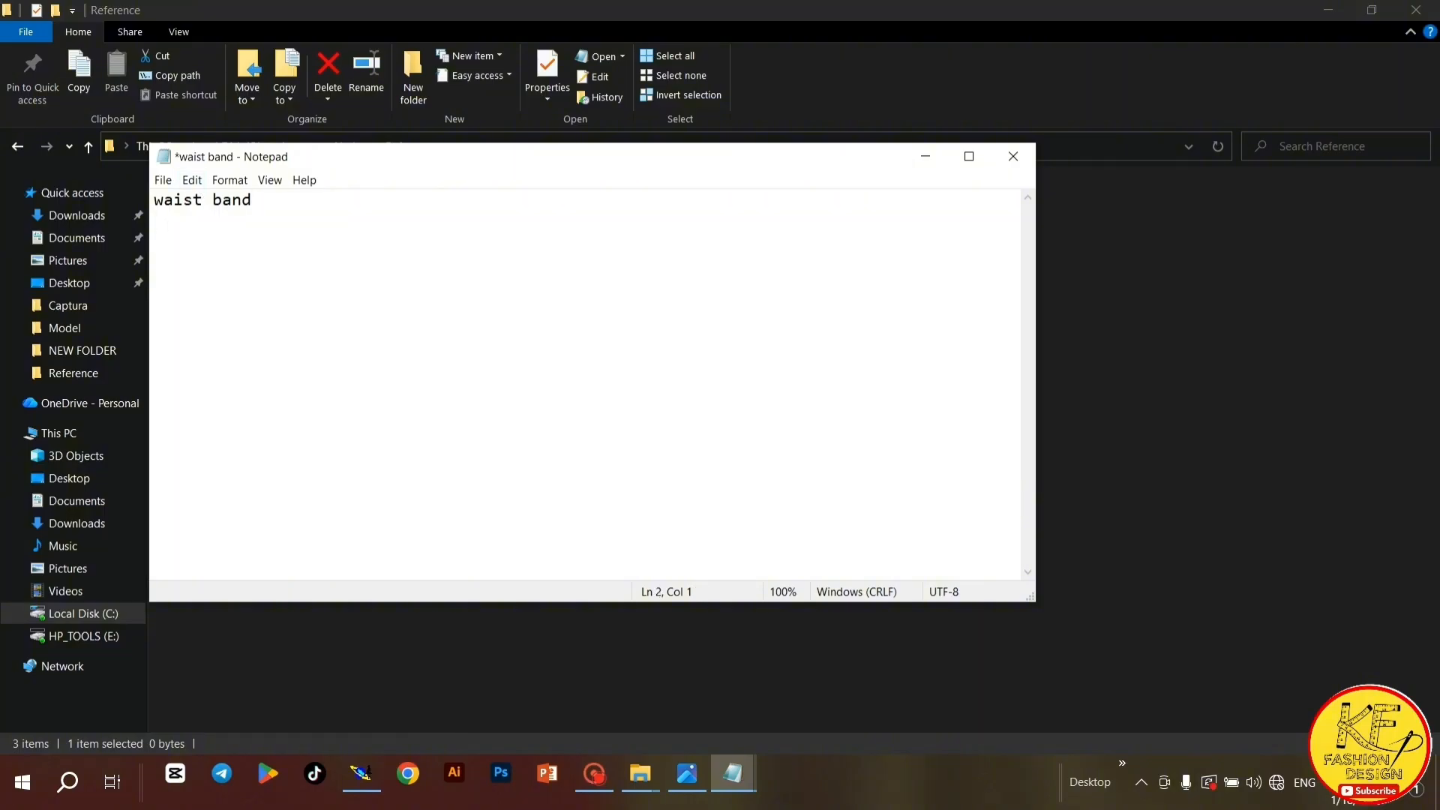
pyautogui.rightClick(154, 219)
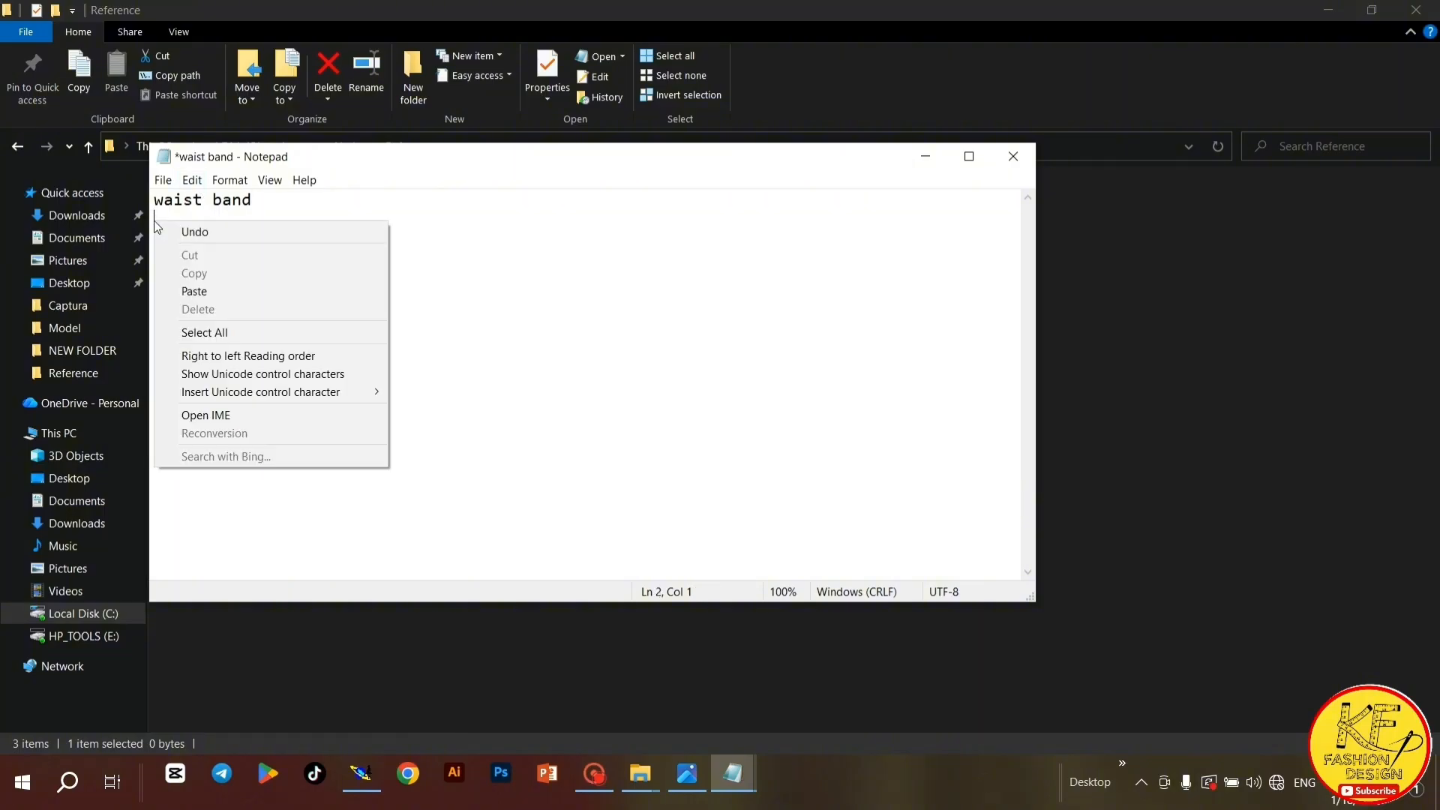
pyautogui.click(200, 294)
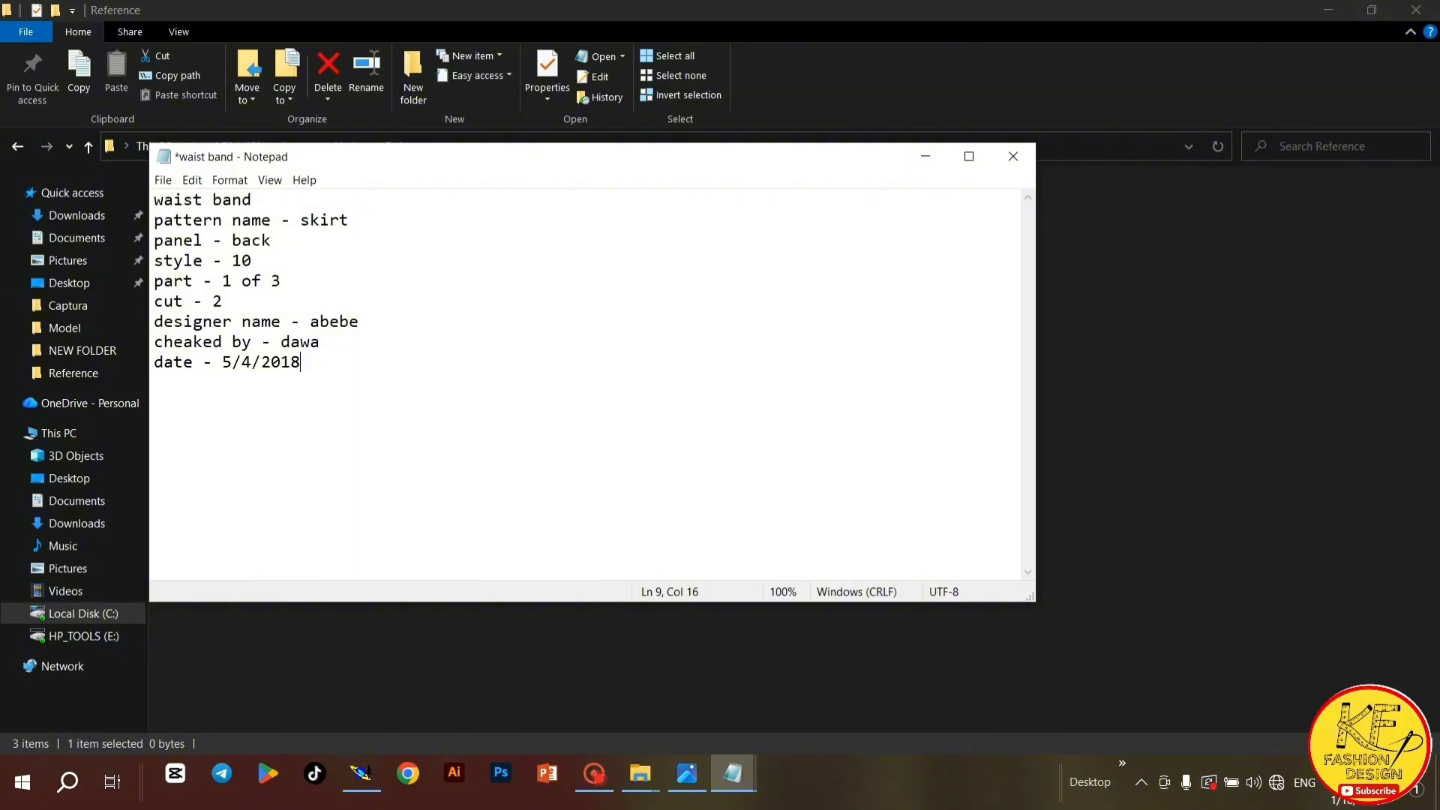
# Change the panel entry in the waist band notes to "waist band"
pyautogui.click(350, 220)
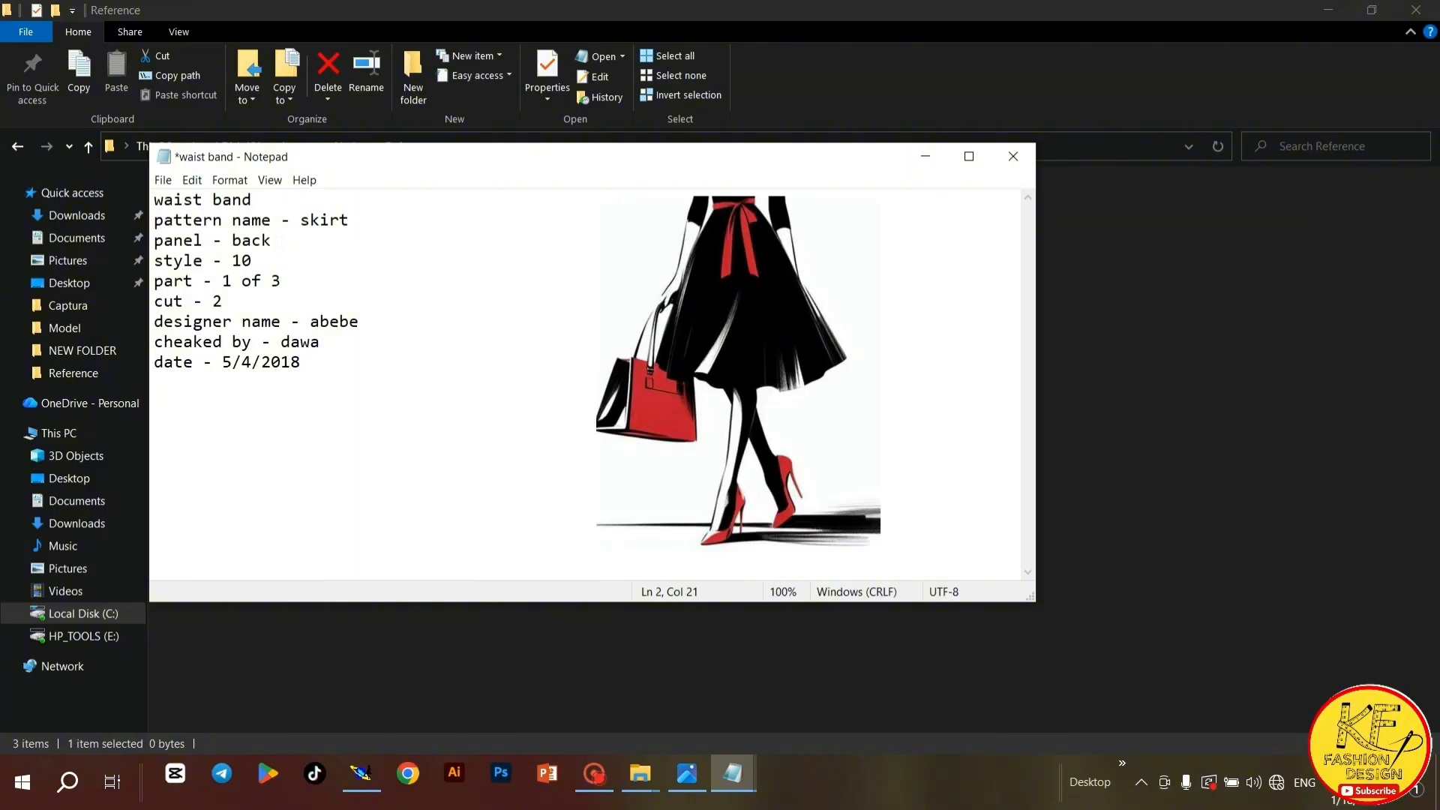
pyautogui.click(272, 241)
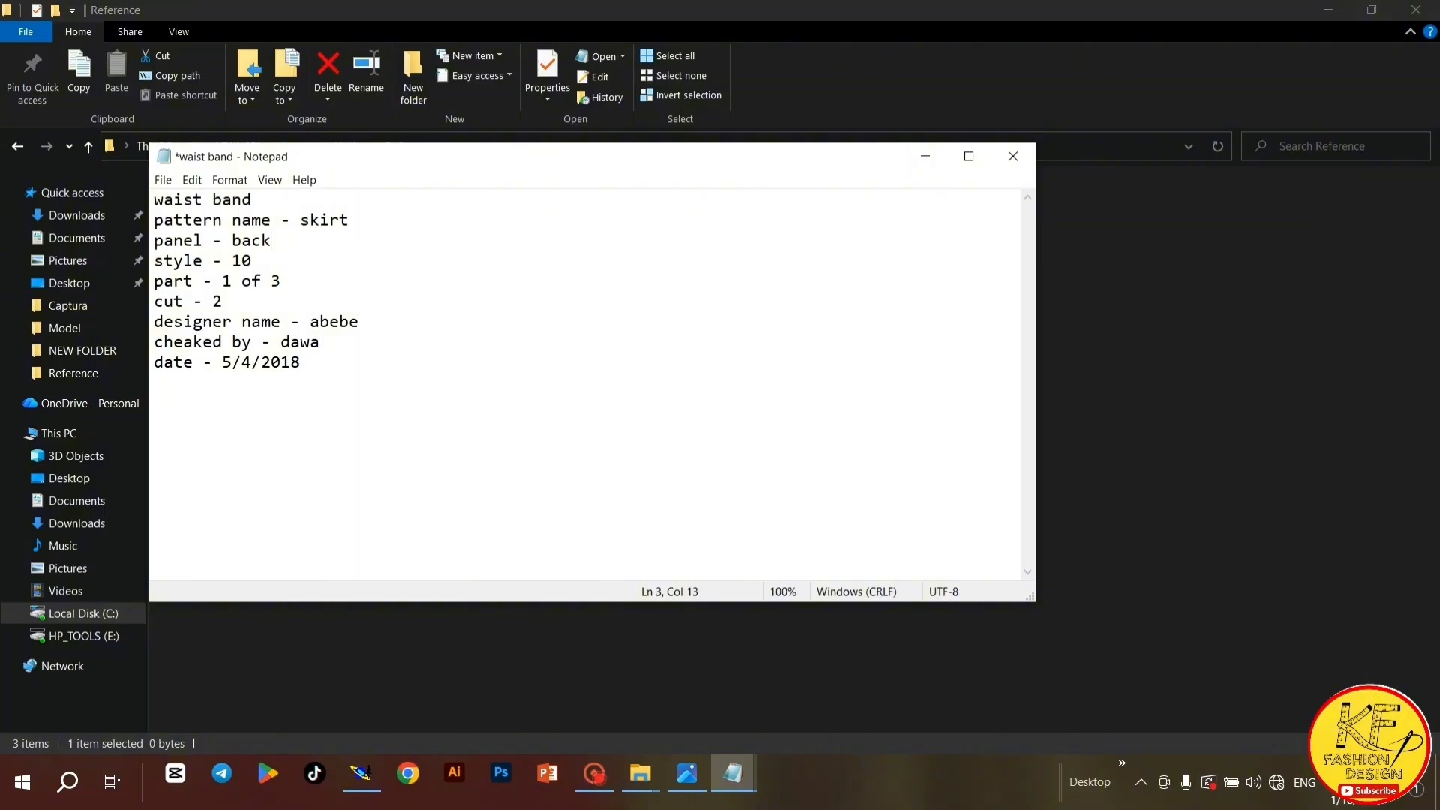
pyautogui.press('BackSpace')
pyautogui.press('BackSpace')
pyautogui.press('BackSpace')
pyautogui.press('BackSpace')
pyautogui.write('wa')
pyautogui.write('ist band')
# Set the waist band notes' part entry to "3 of 3" and the cut quantity to 1
pyautogui.click(231, 282)
pyautogui.press('BackSpace')
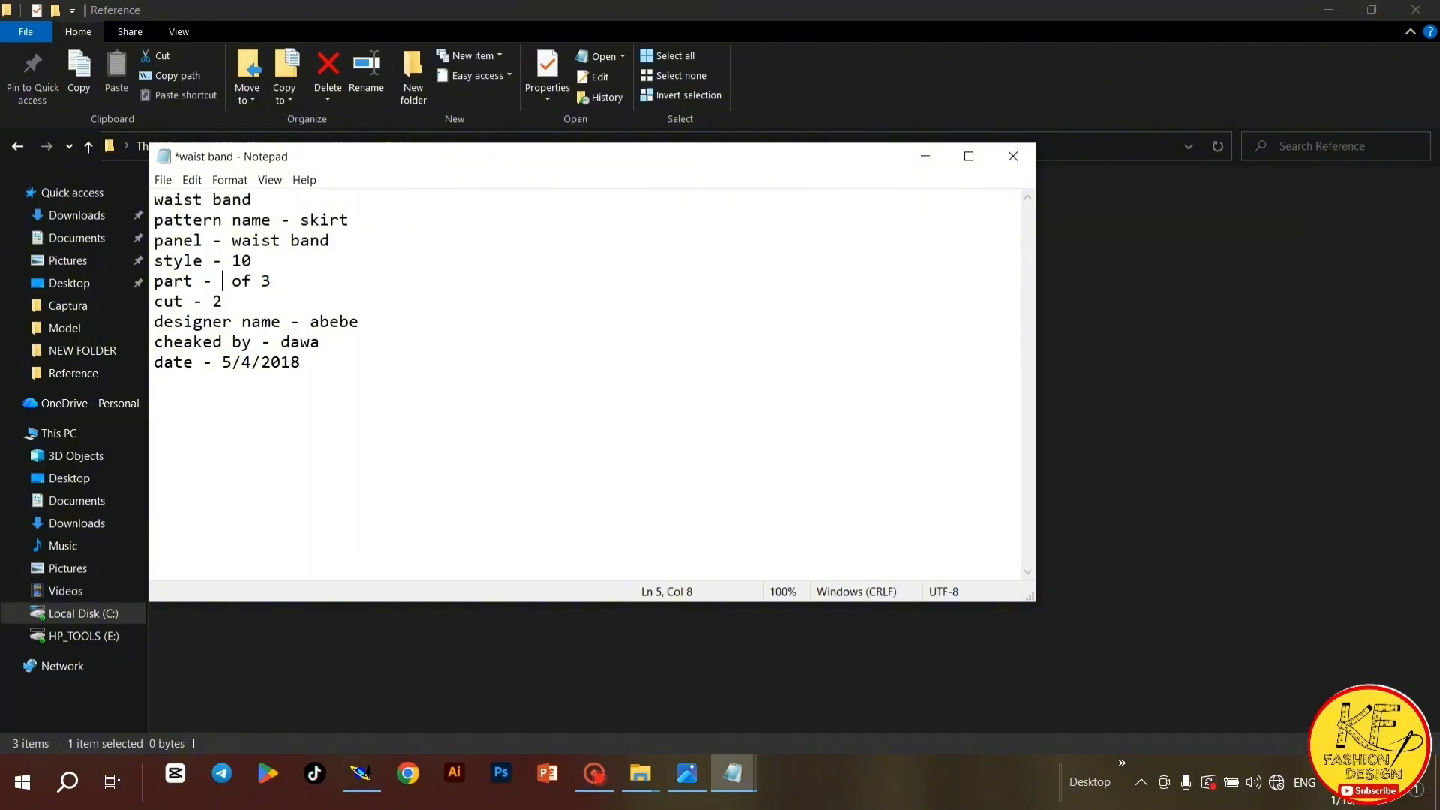
pyautogui.write('3')
pyautogui.press('BackSpace')
pyautogui.write('1')
# Save the notes over the existing waist band text file in the Reference folder and close the file
pyautogui.click(163, 180)
pyautogui.click(203, 280)
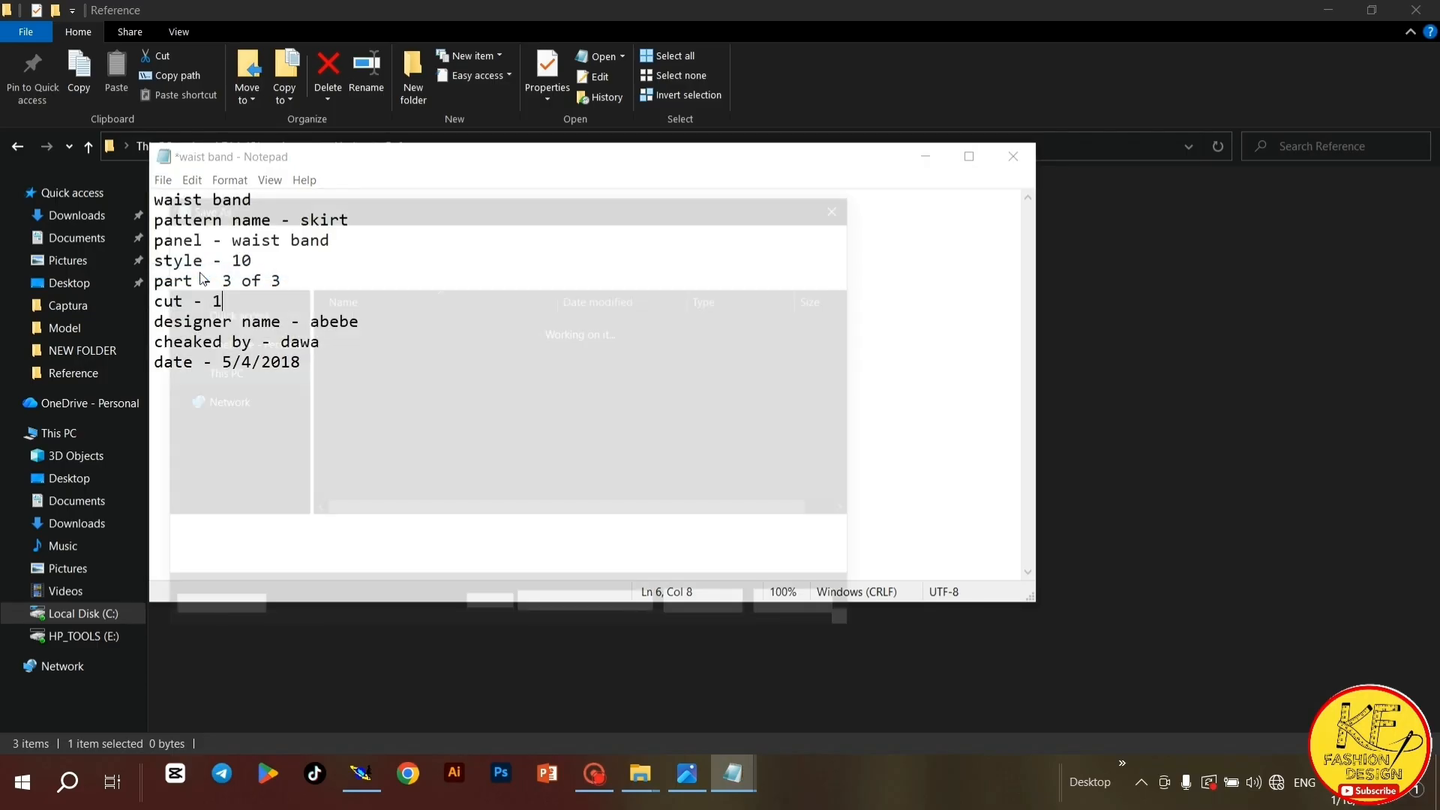
pyautogui.click(387, 364)
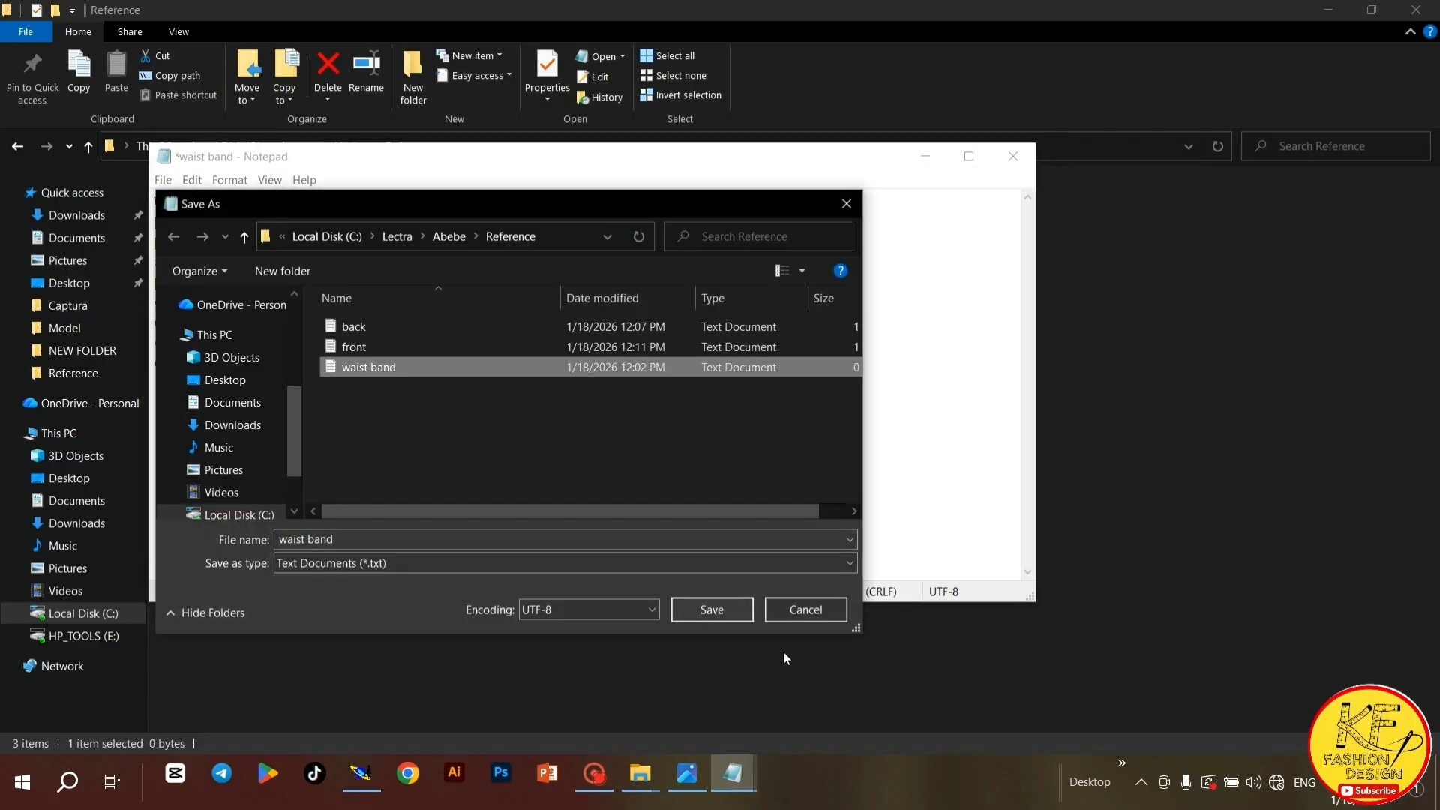
pyautogui.click(718, 615)
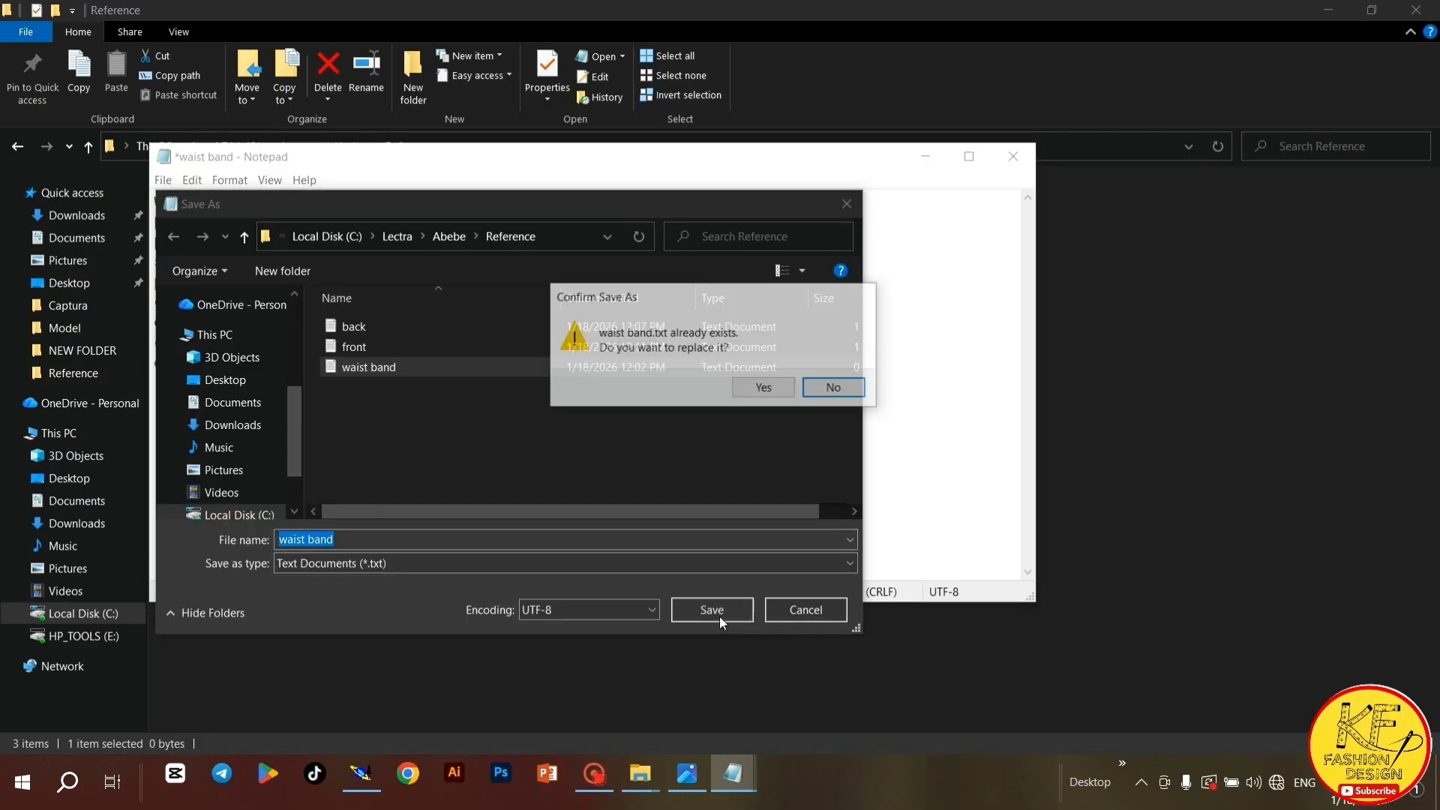
pyautogui.click(759, 392)
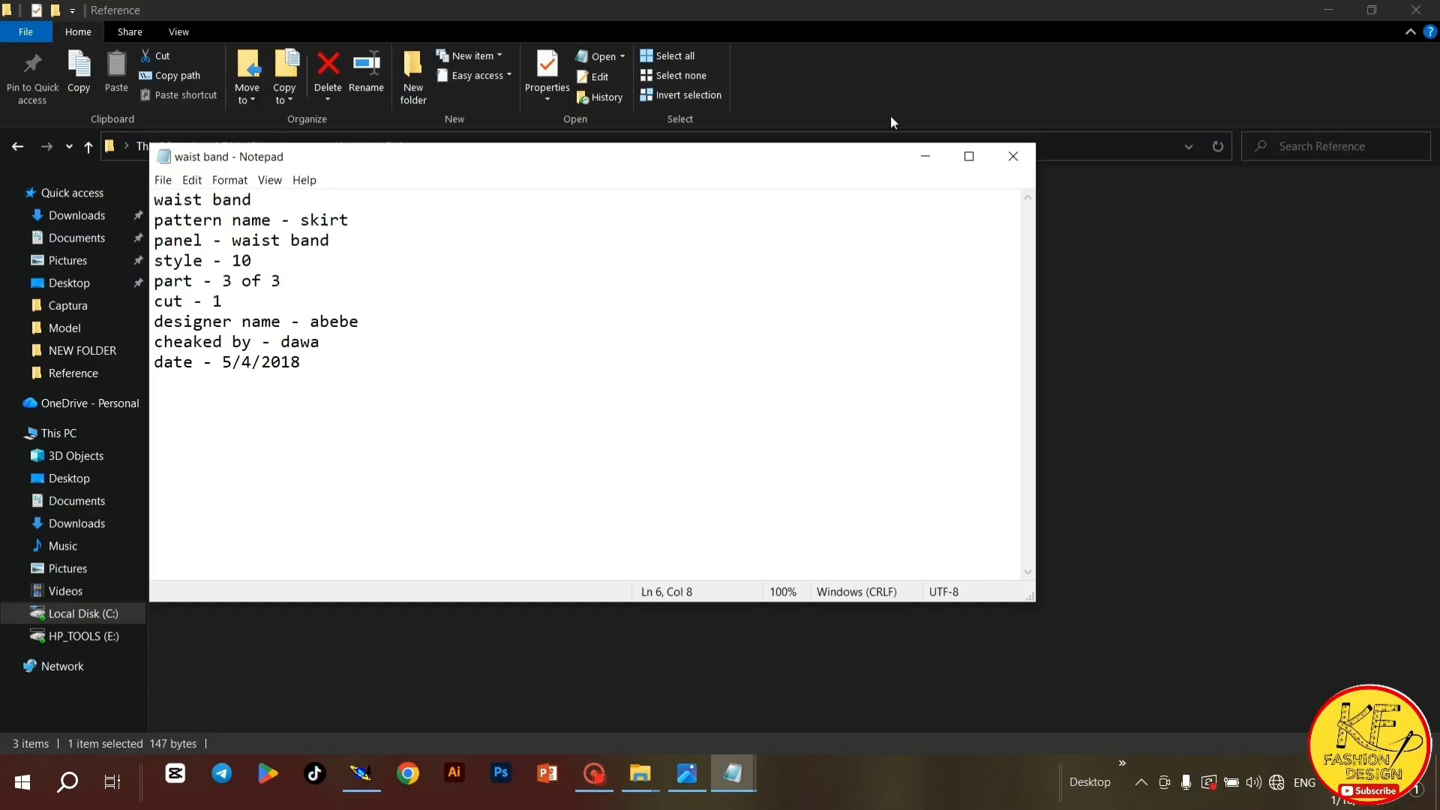
pyautogui.click(1014, 158)
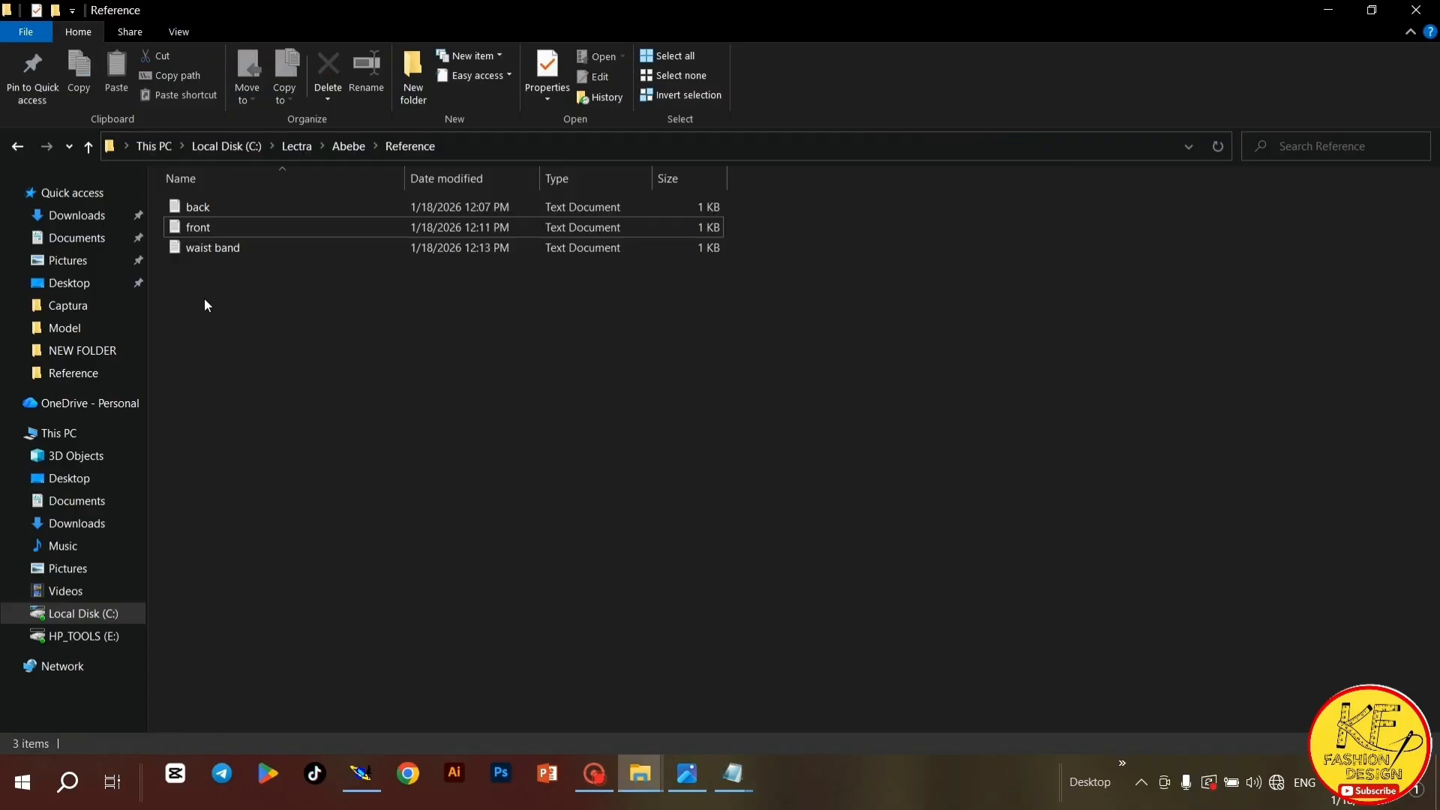
# Review the contents of the back, front and waist band text files one after another, closing each
pyautogui.doubleClick(212, 204)
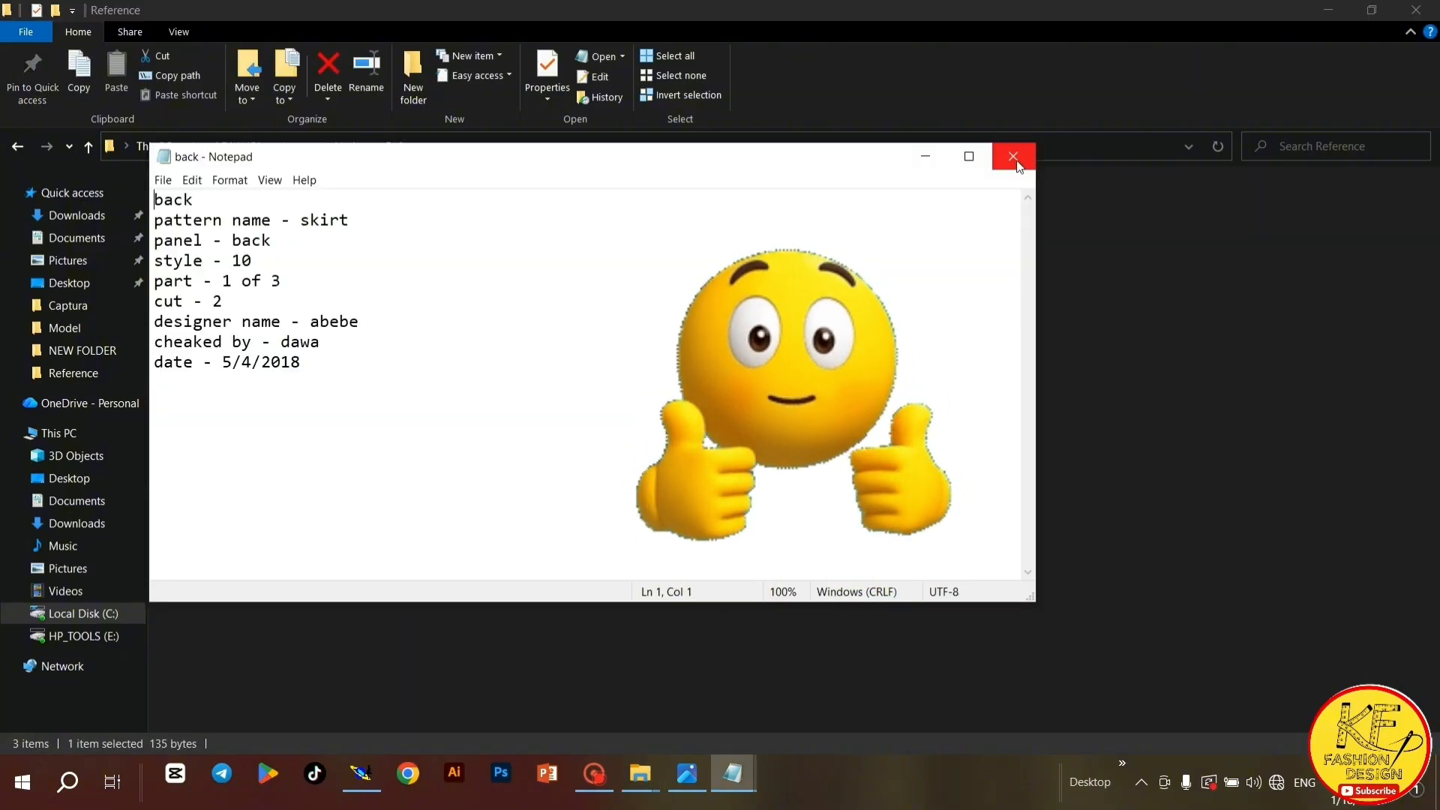
pyautogui.click(1014, 157)
pyautogui.click(268, 224)
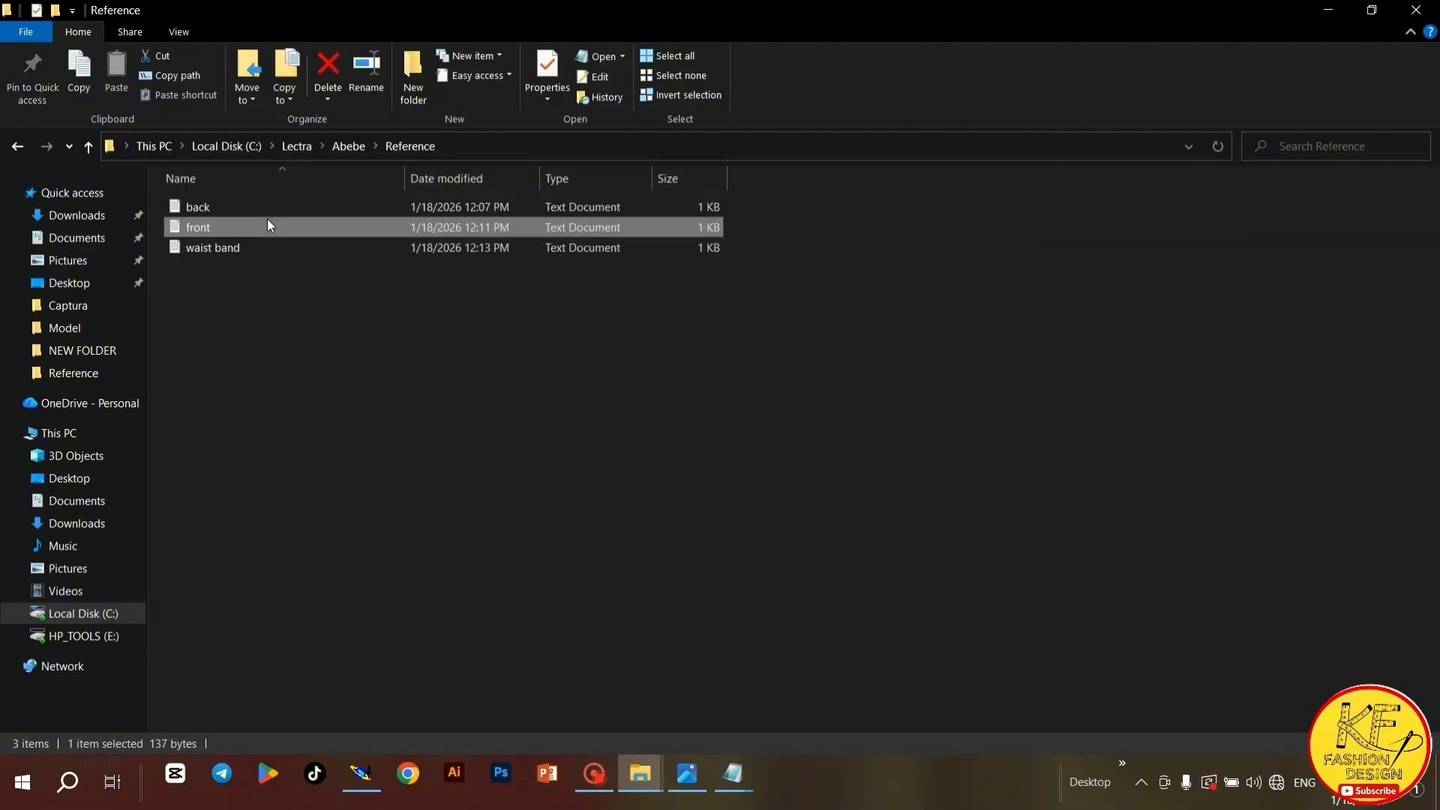
pyautogui.doubleClick(268, 225)
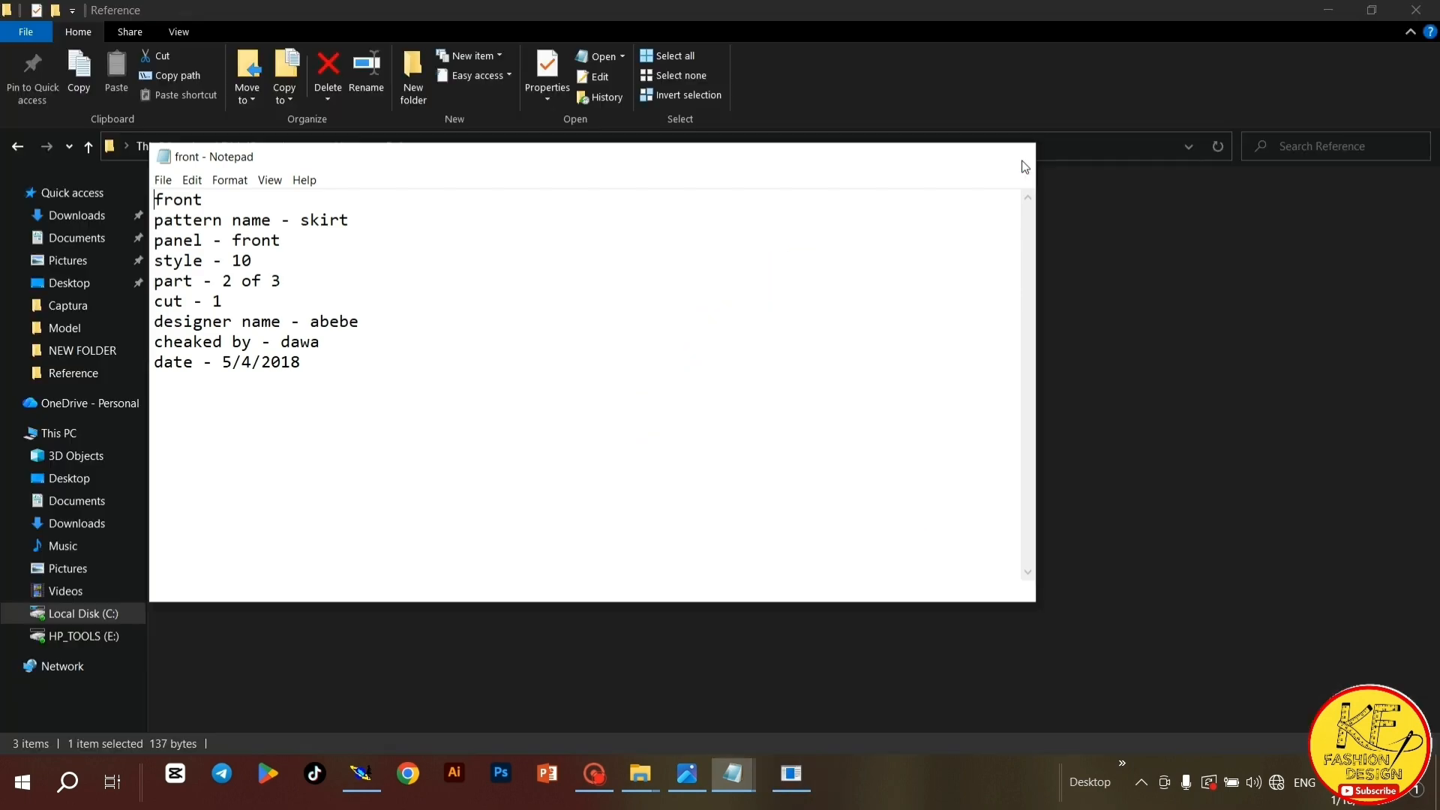
pyautogui.click(1024, 163)
pyautogui.doubleClick(184, 250)
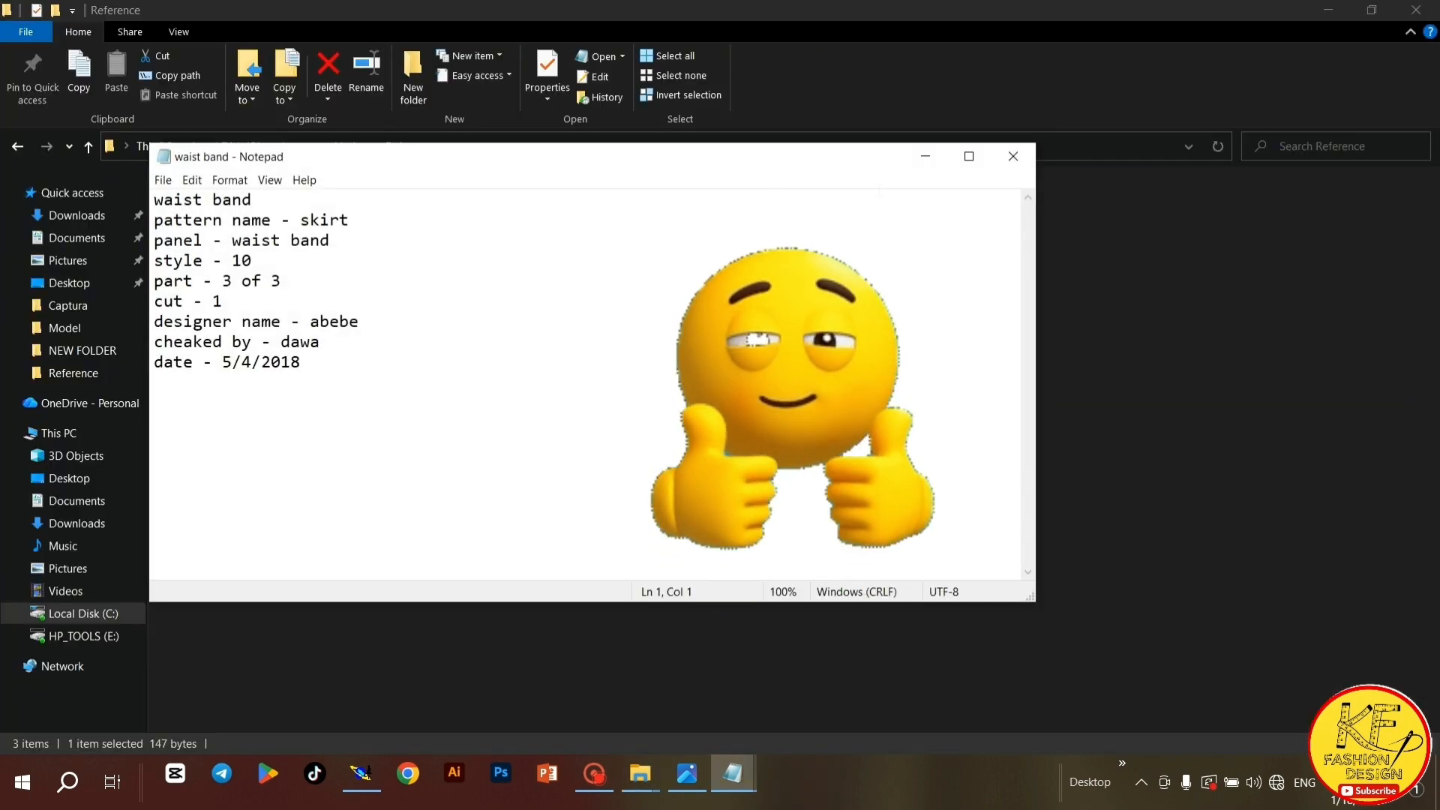
pyautogui.click(1013, 157)
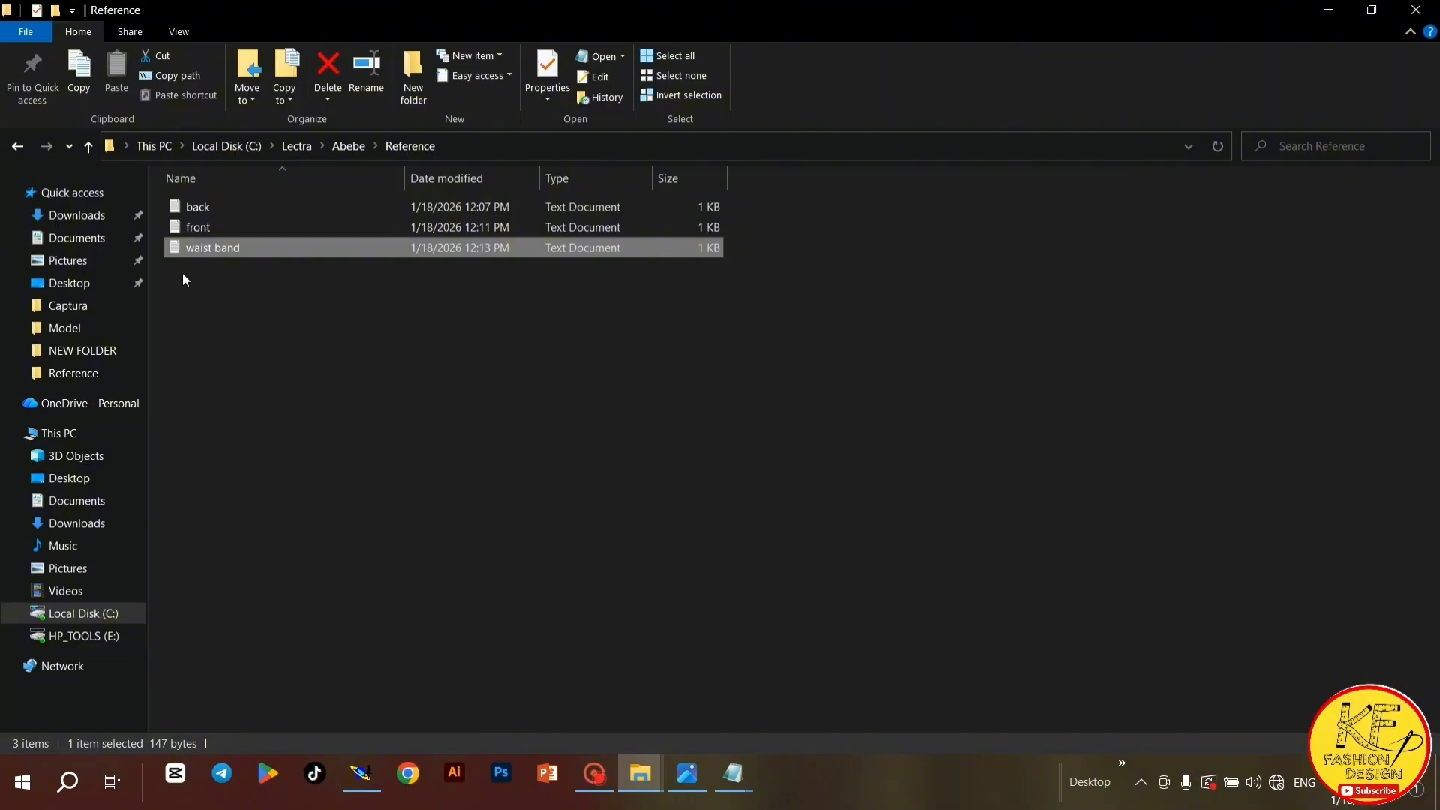
# Go from the Reference folder to the Size folder beside it
pyautogui.click(87, 147)
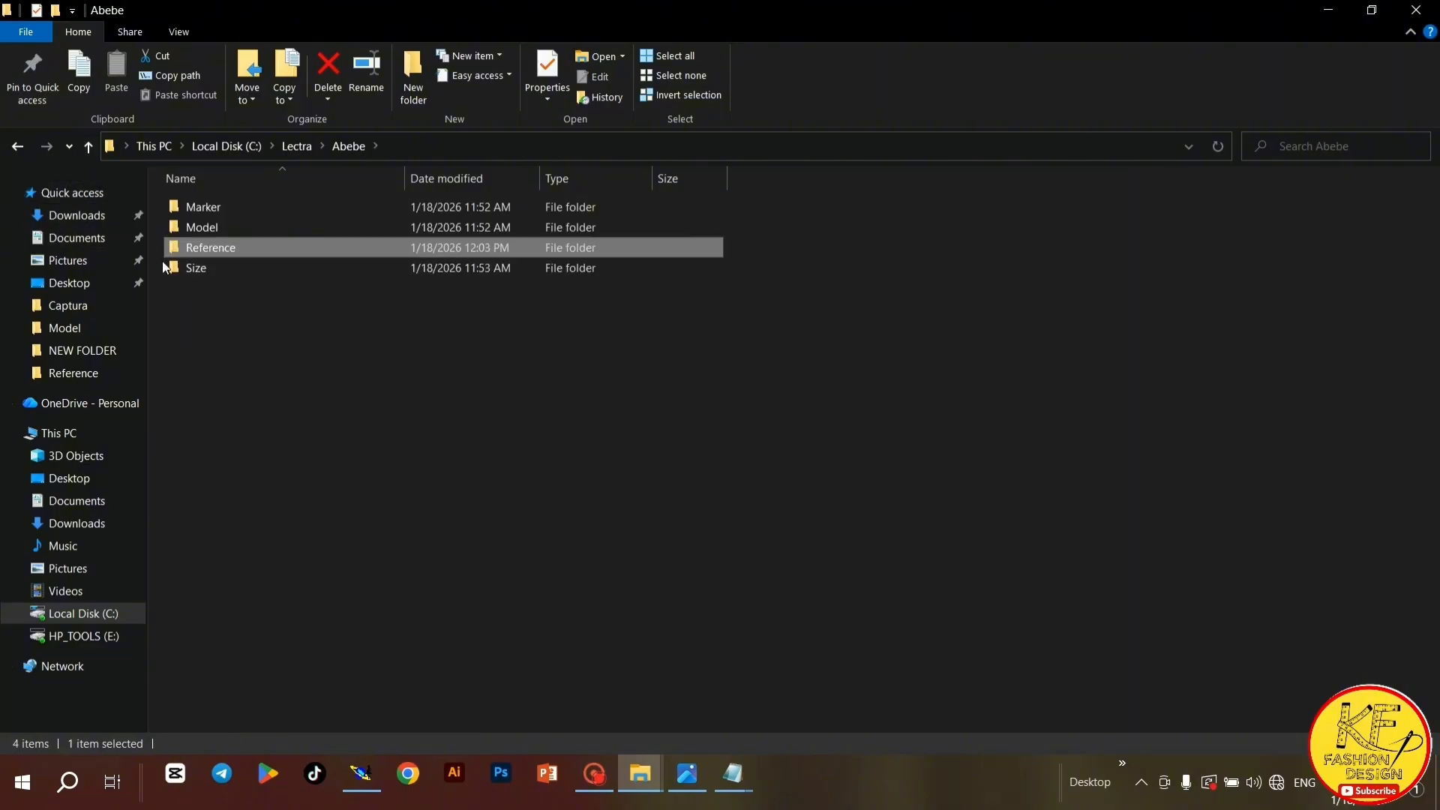
pyautogui.doubleClick(218, 263)
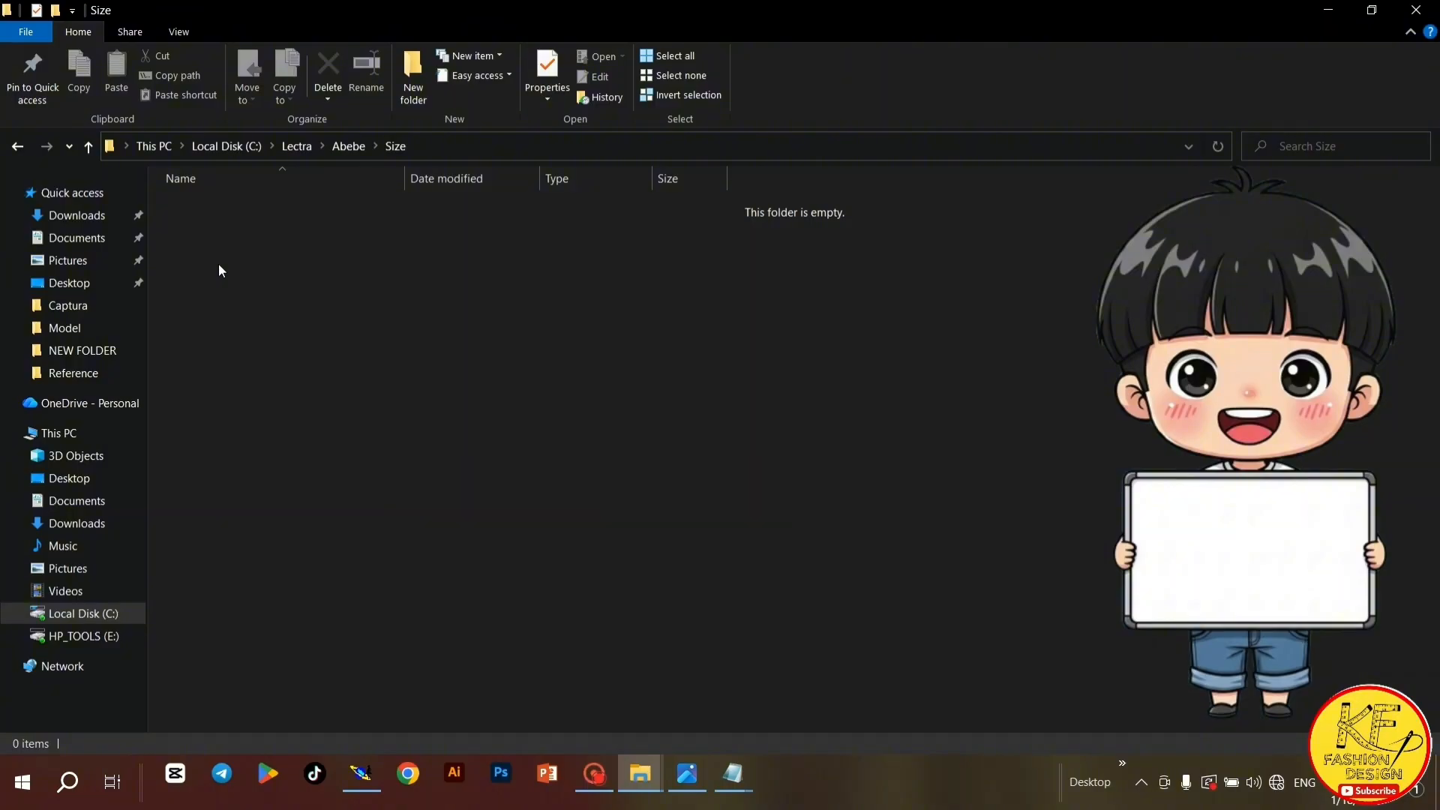
pyautogui.rightClick(345, 242)
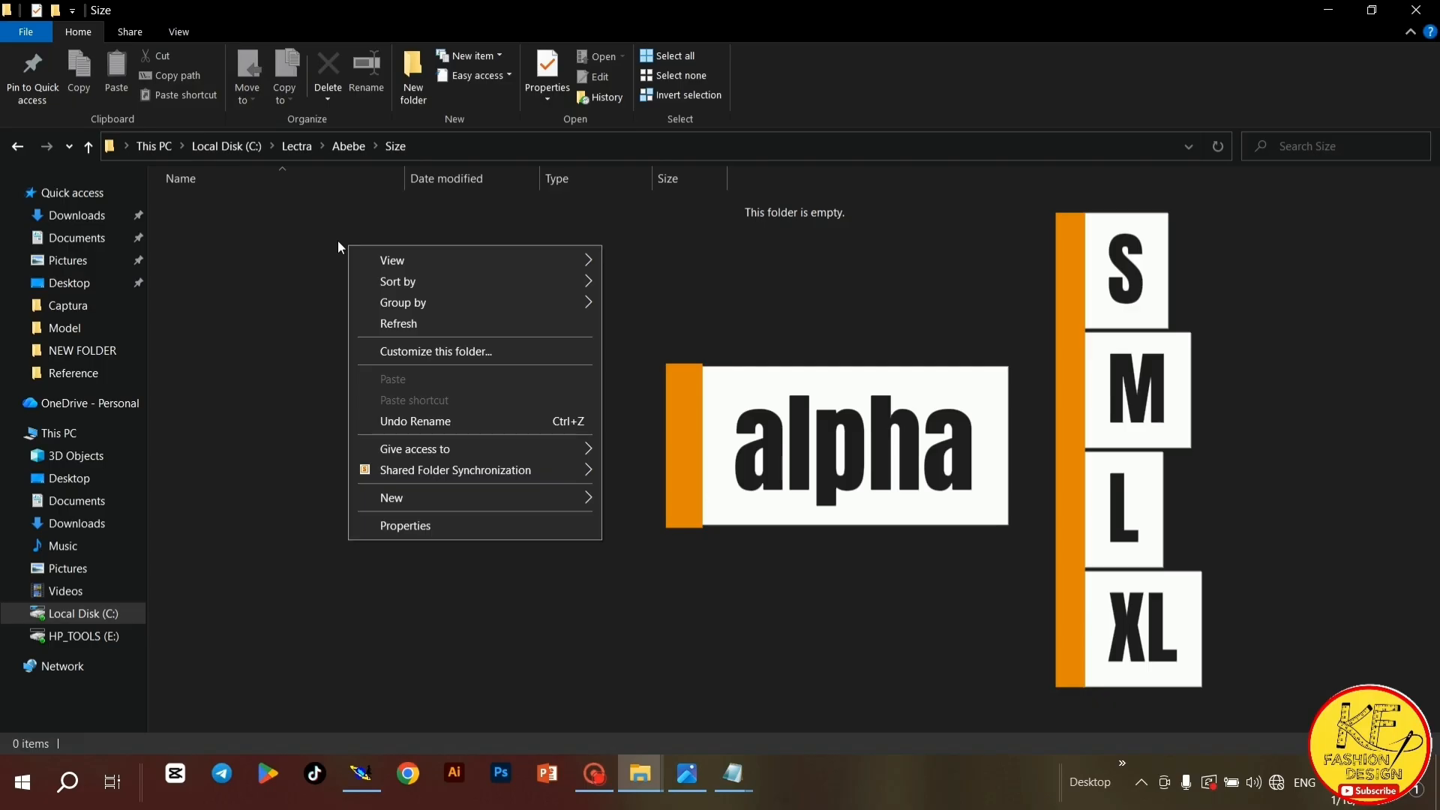
pyautogui.click(297, 224)
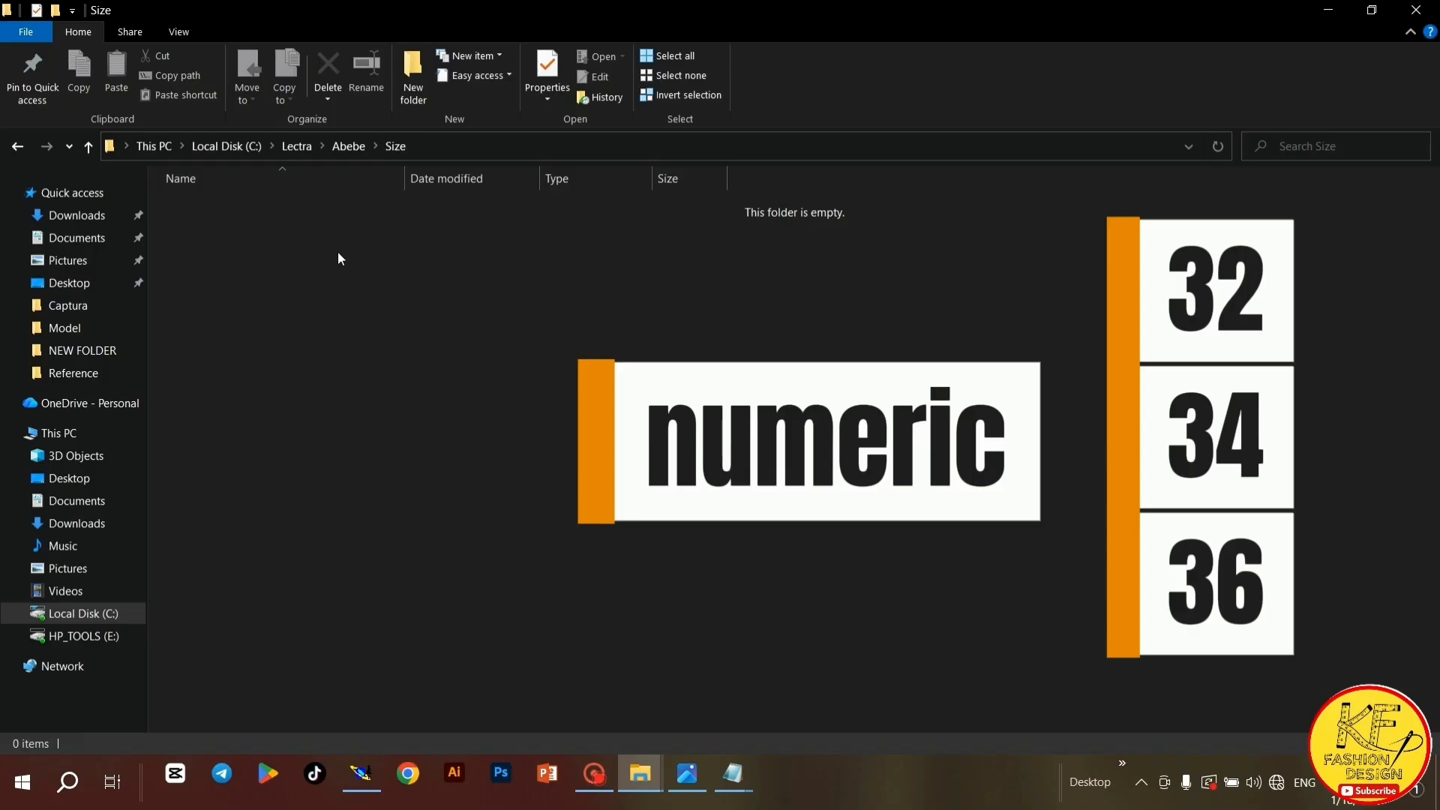
# Create a text document named alpha in the empty Size folder
pyautogui.rightClick(323, 235)
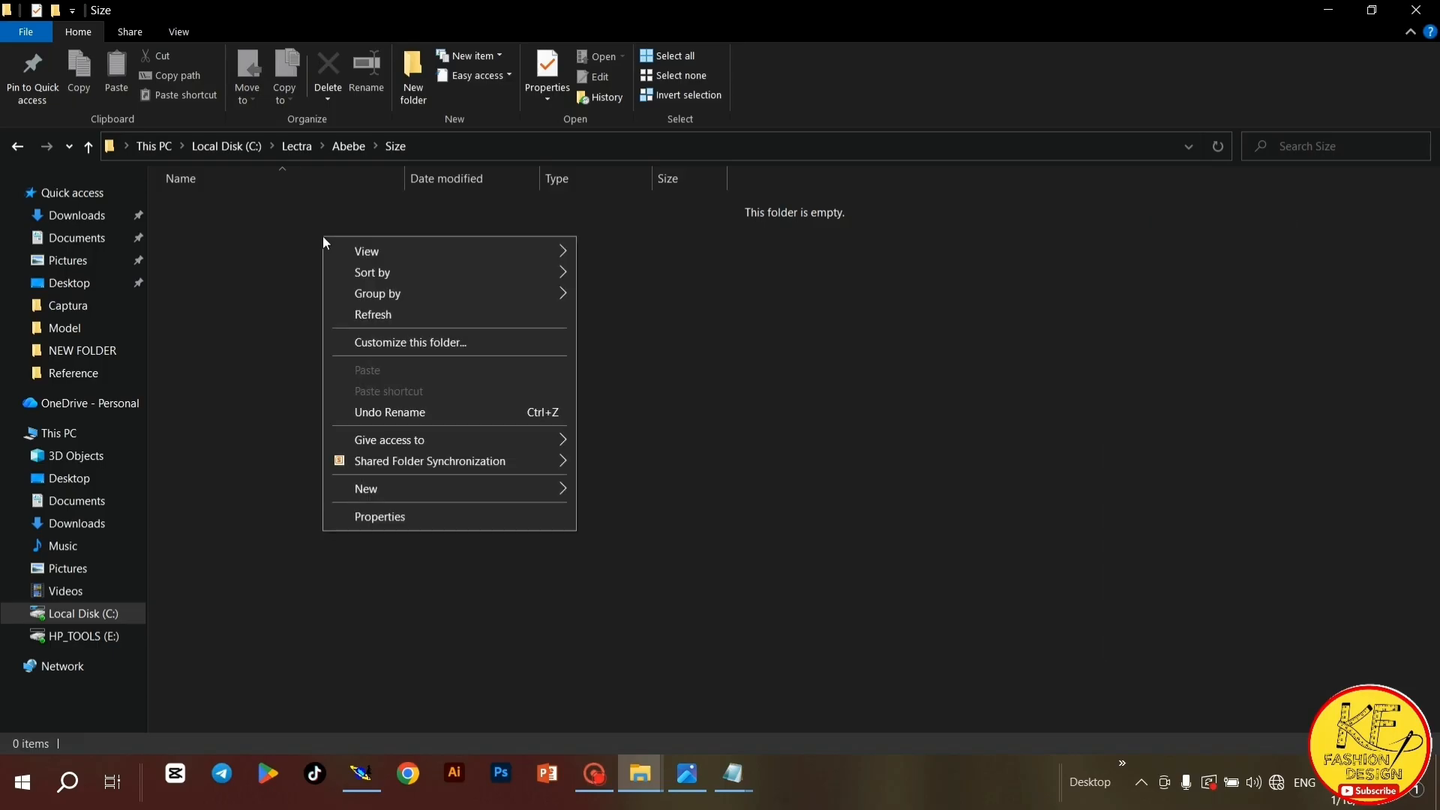
pyautogui.moveTo(513, 488)
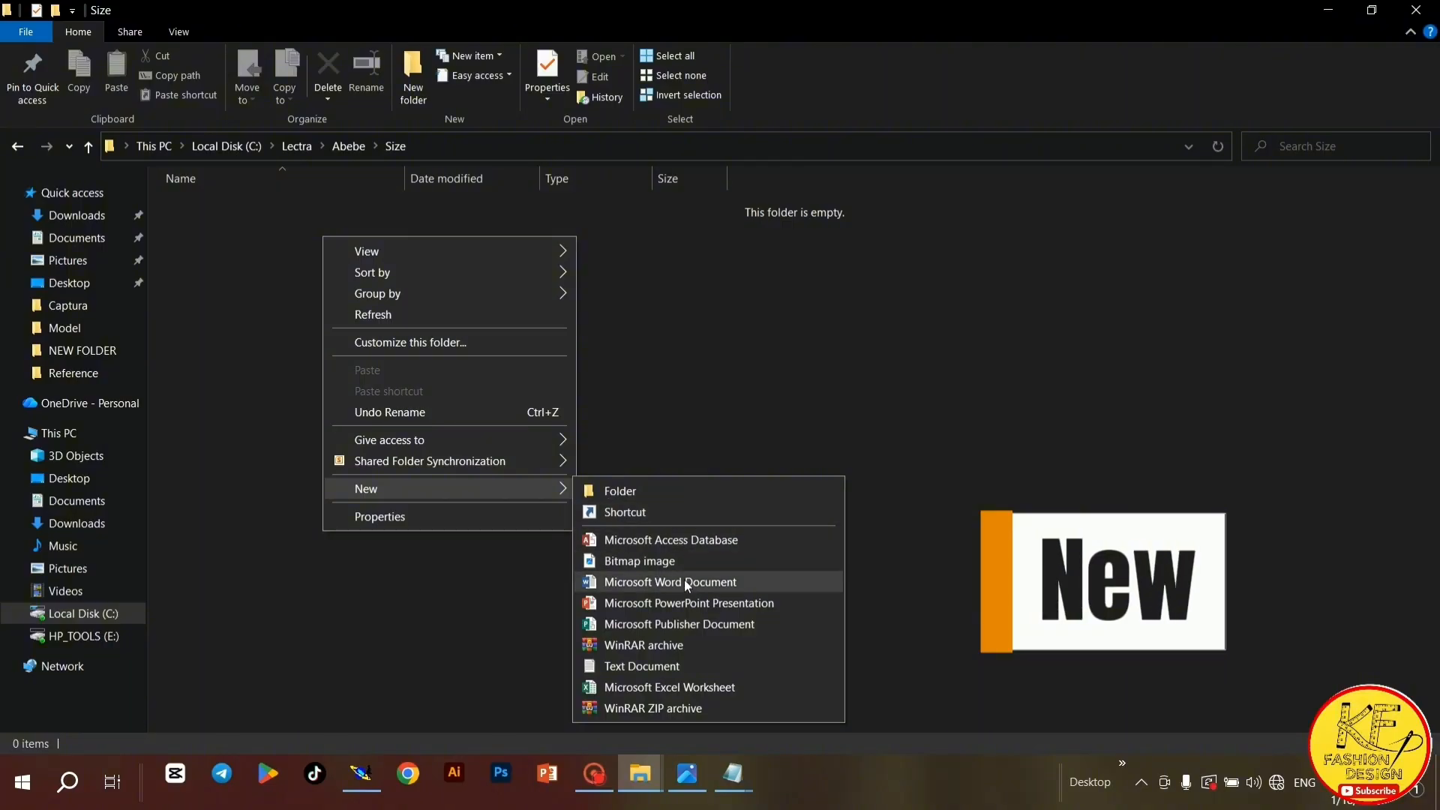
pyautogui.click(646, 664)
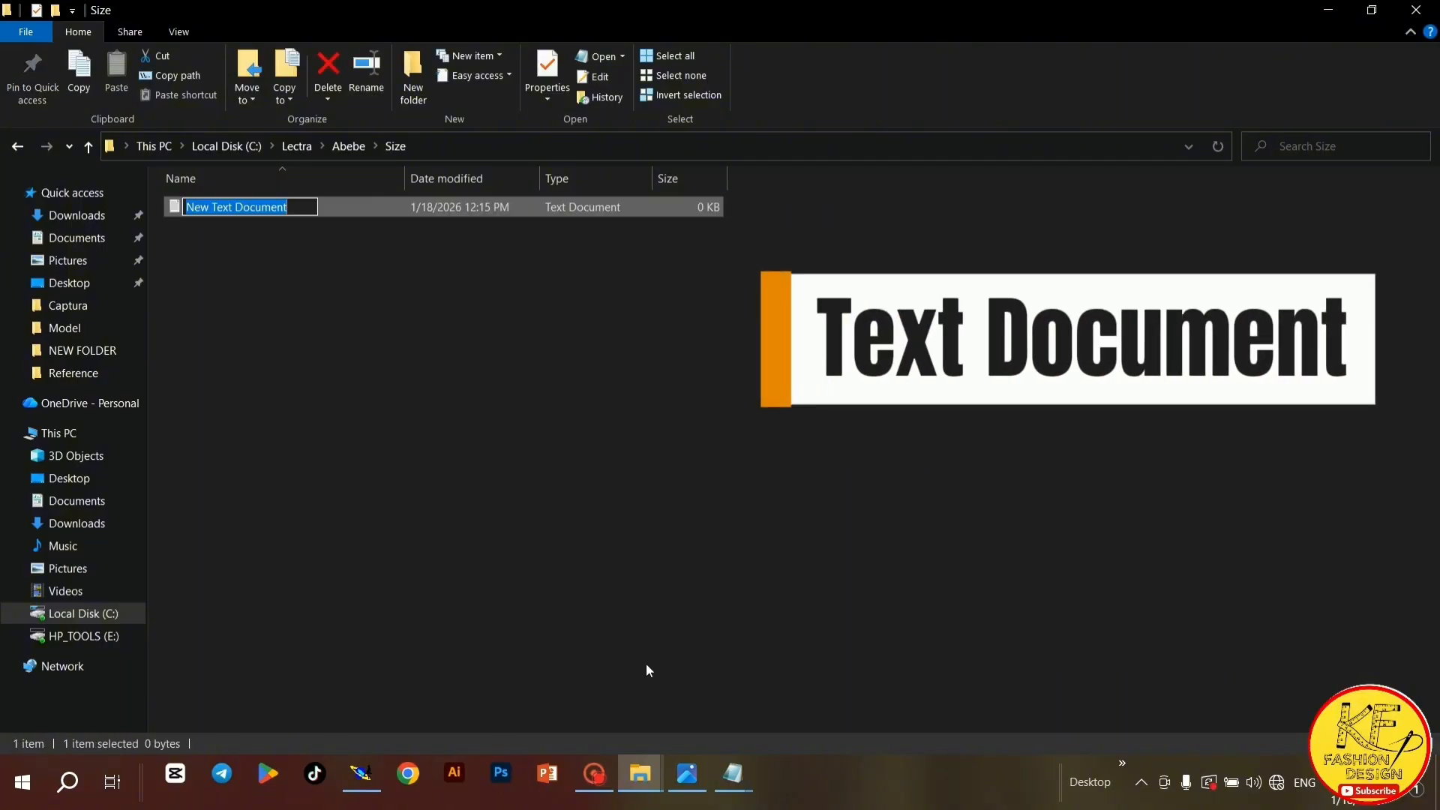
pyautogui.write('a')
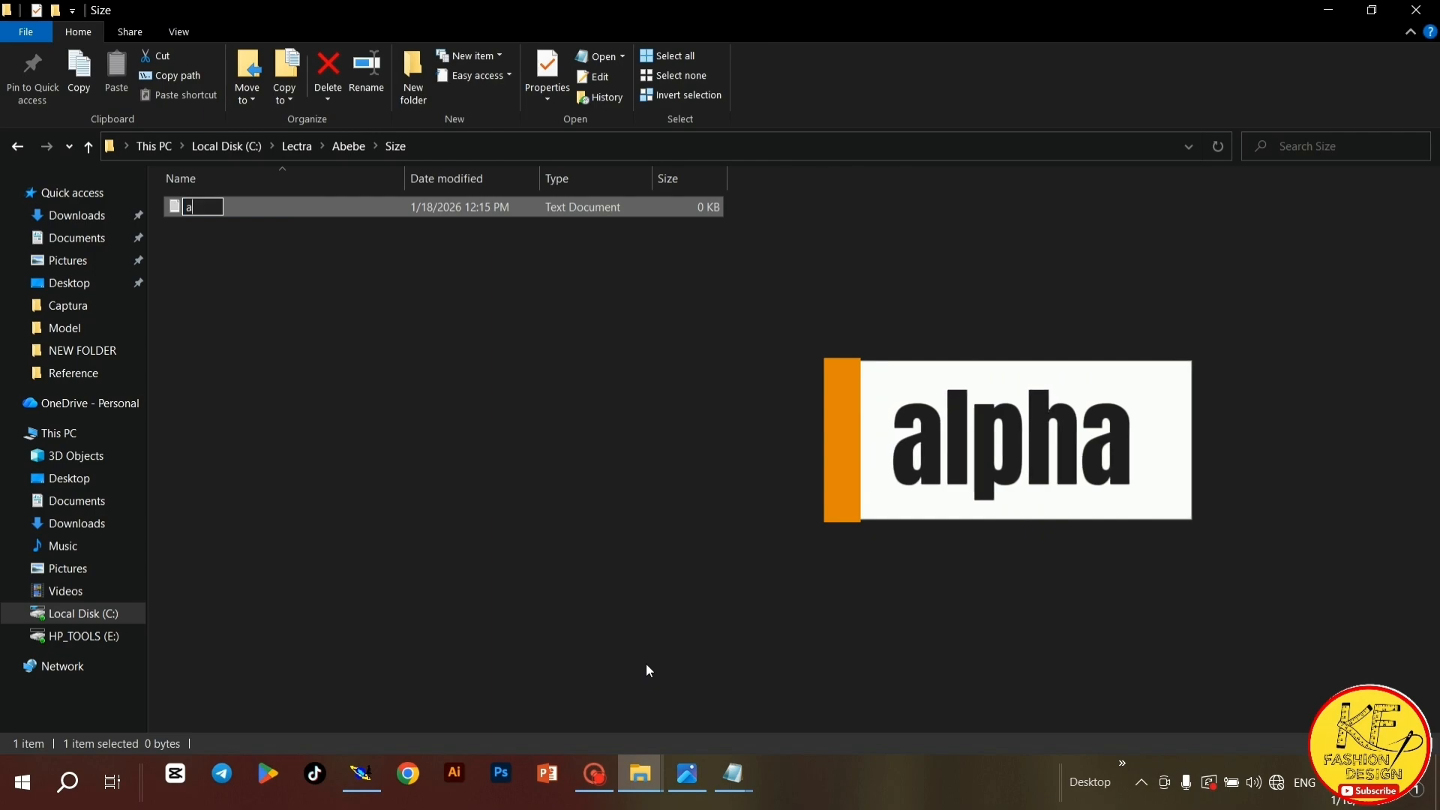
pyautogui.write('lpha')
pyautogui.click(646, 393)
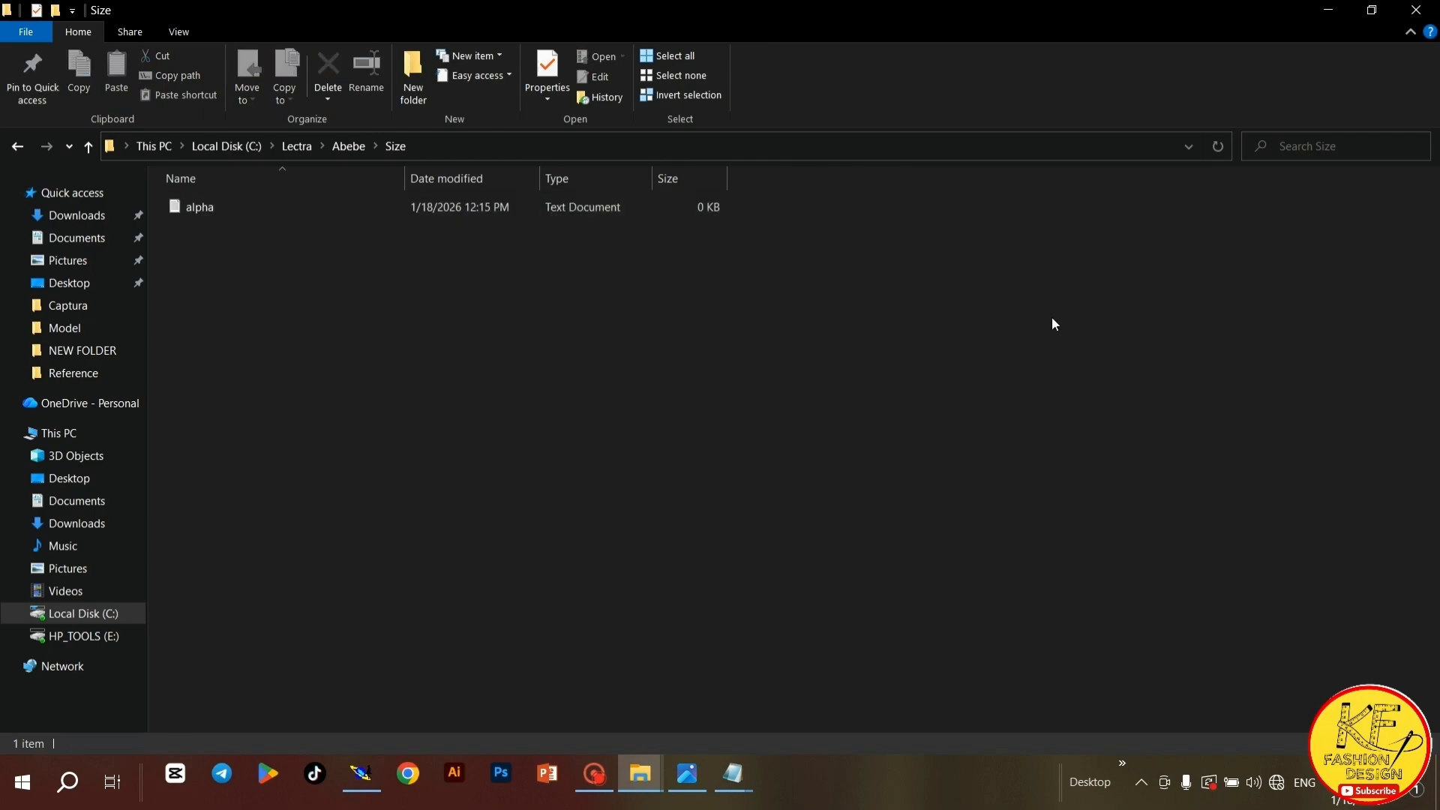
# Create a second text document named numeric in the Size folder
pyautogui.rightClick(874, 282)
pyautogui.moveTo(982, 534)
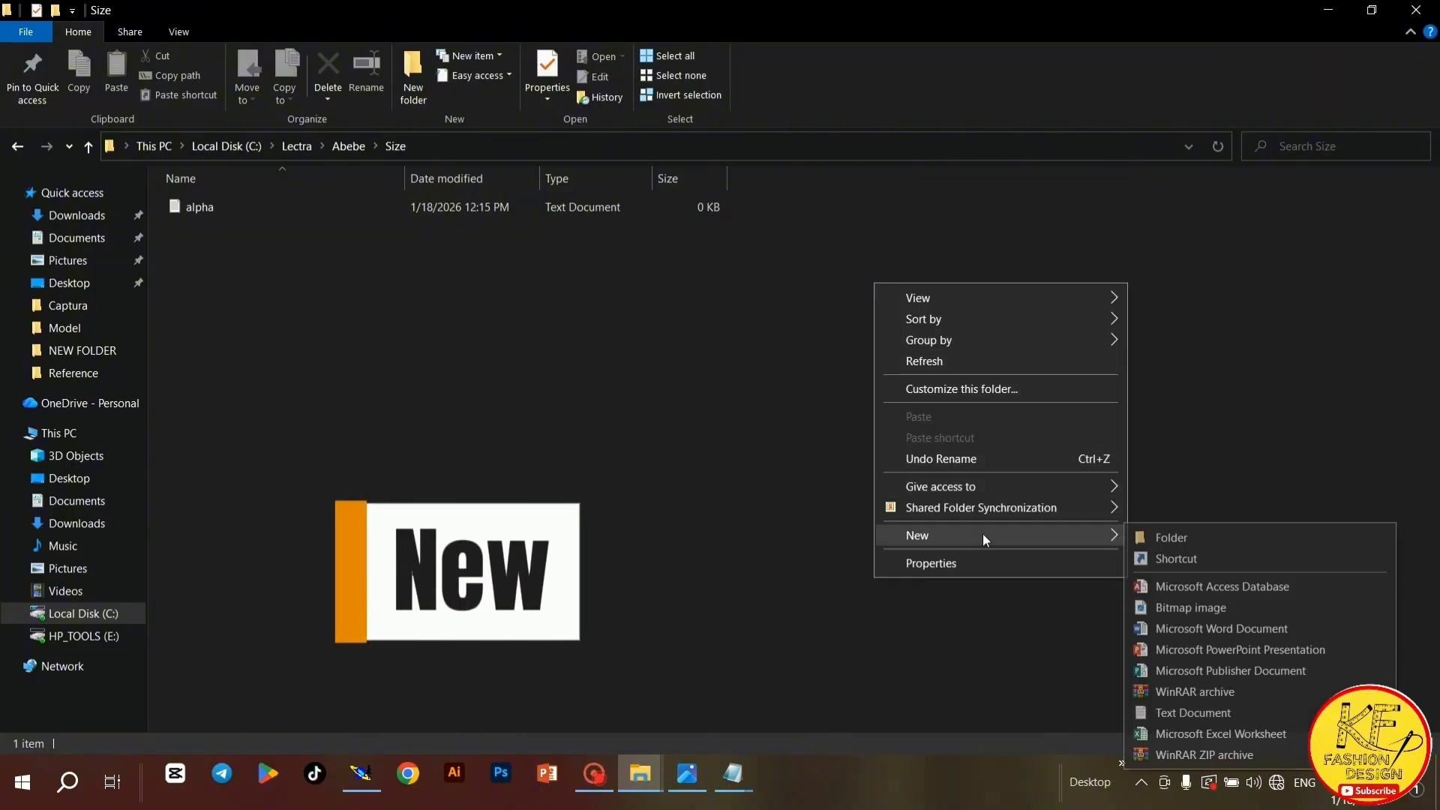
pyautogui.click(1209, 712)
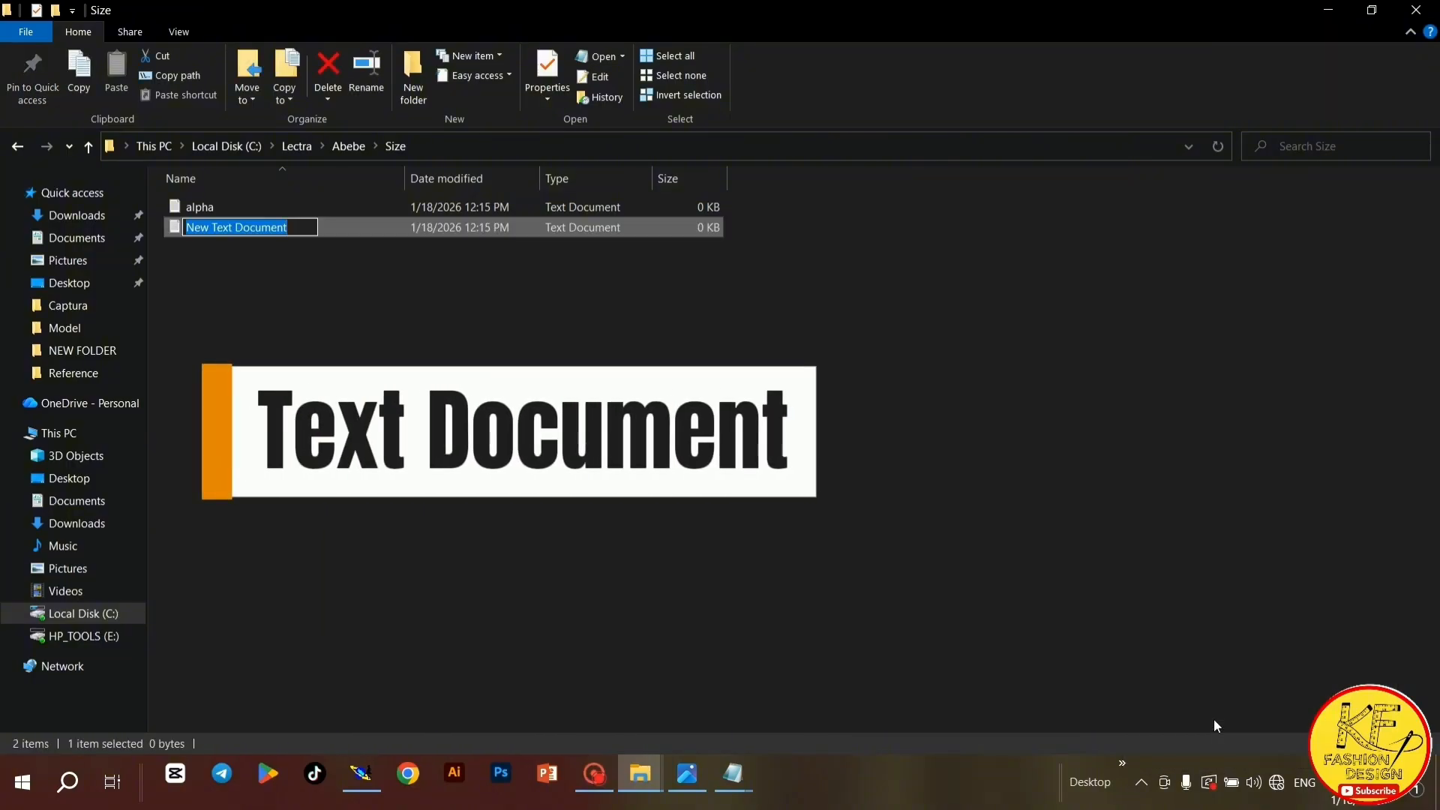
pyautogui.write('nu')
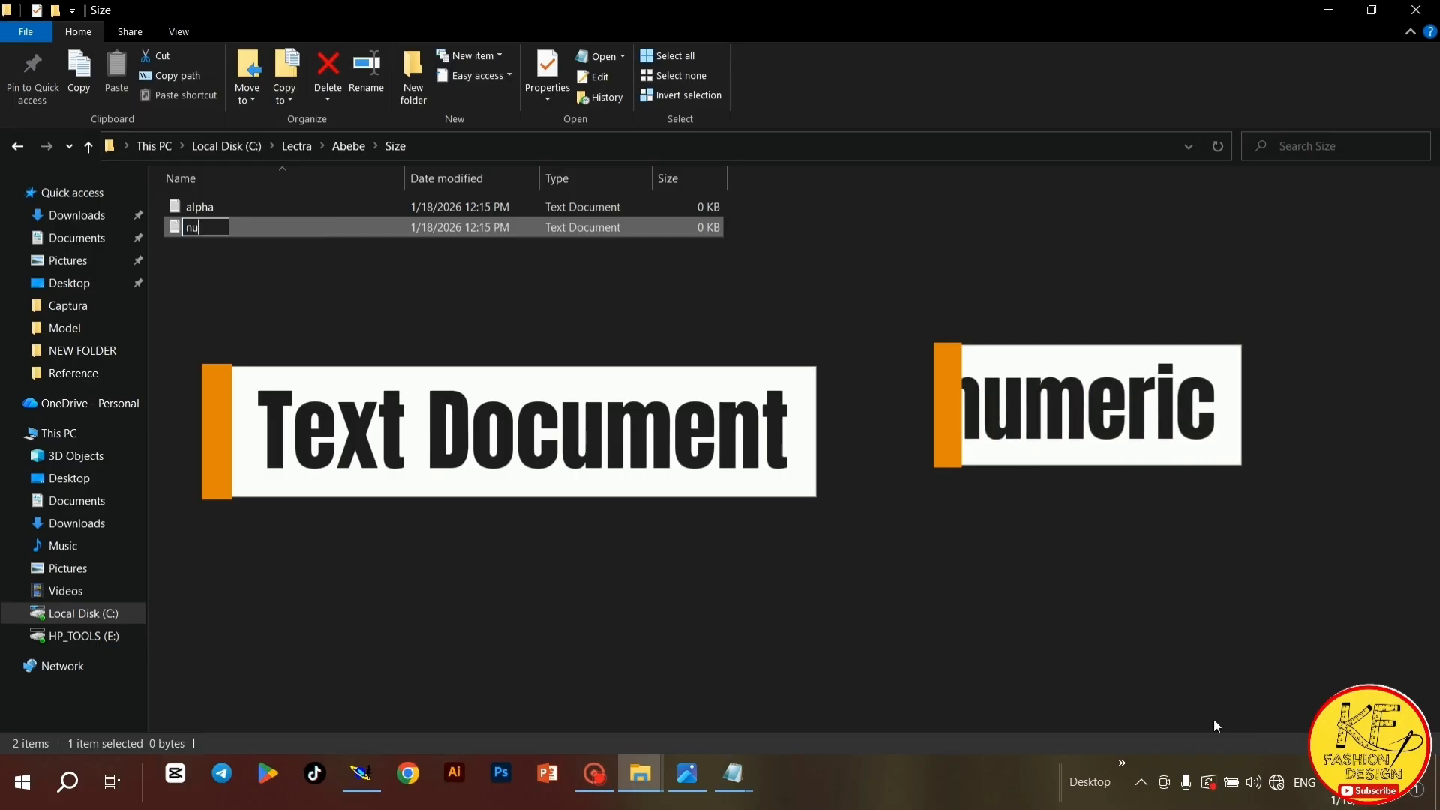
pyautogui.write('meric')
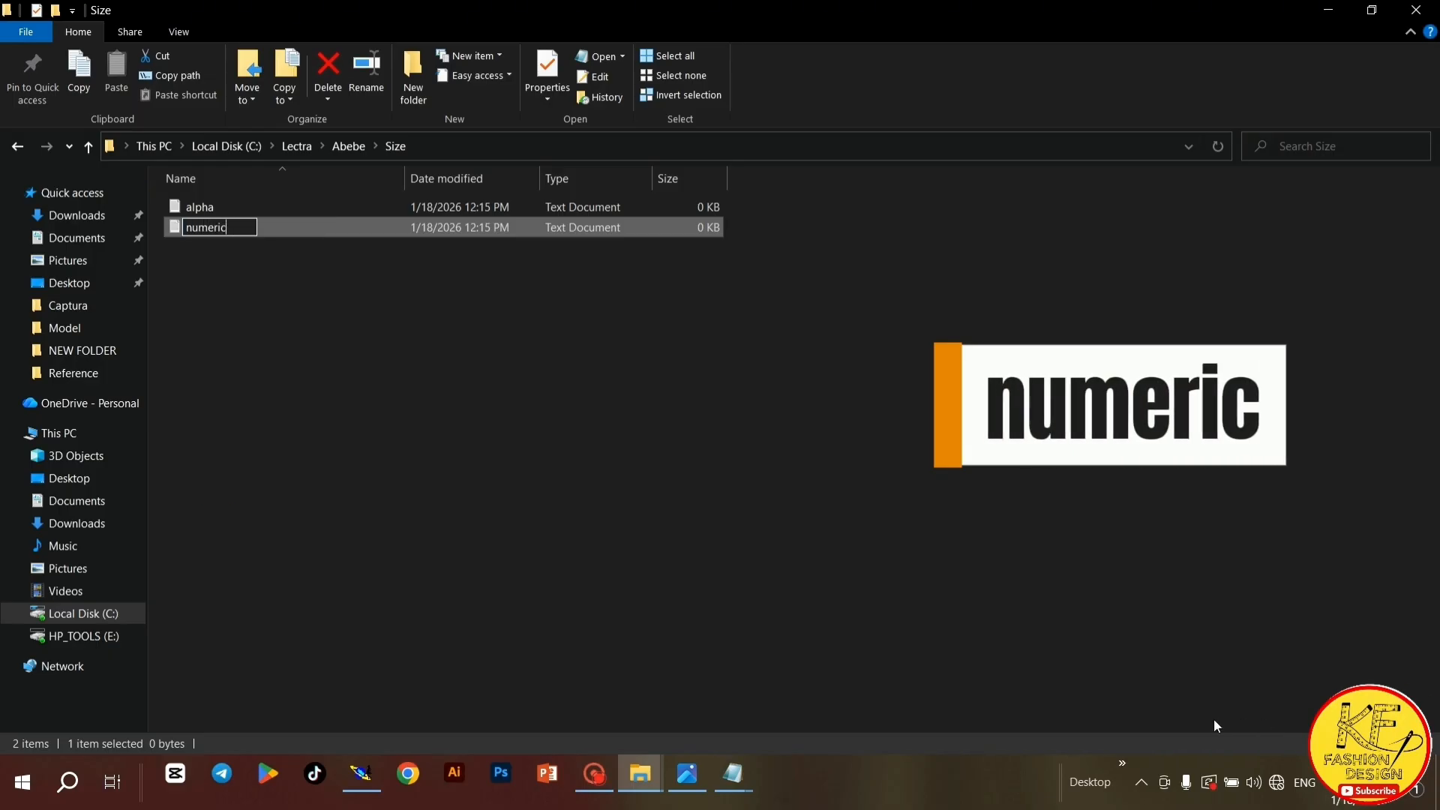
pyautogui.click(687, 530)
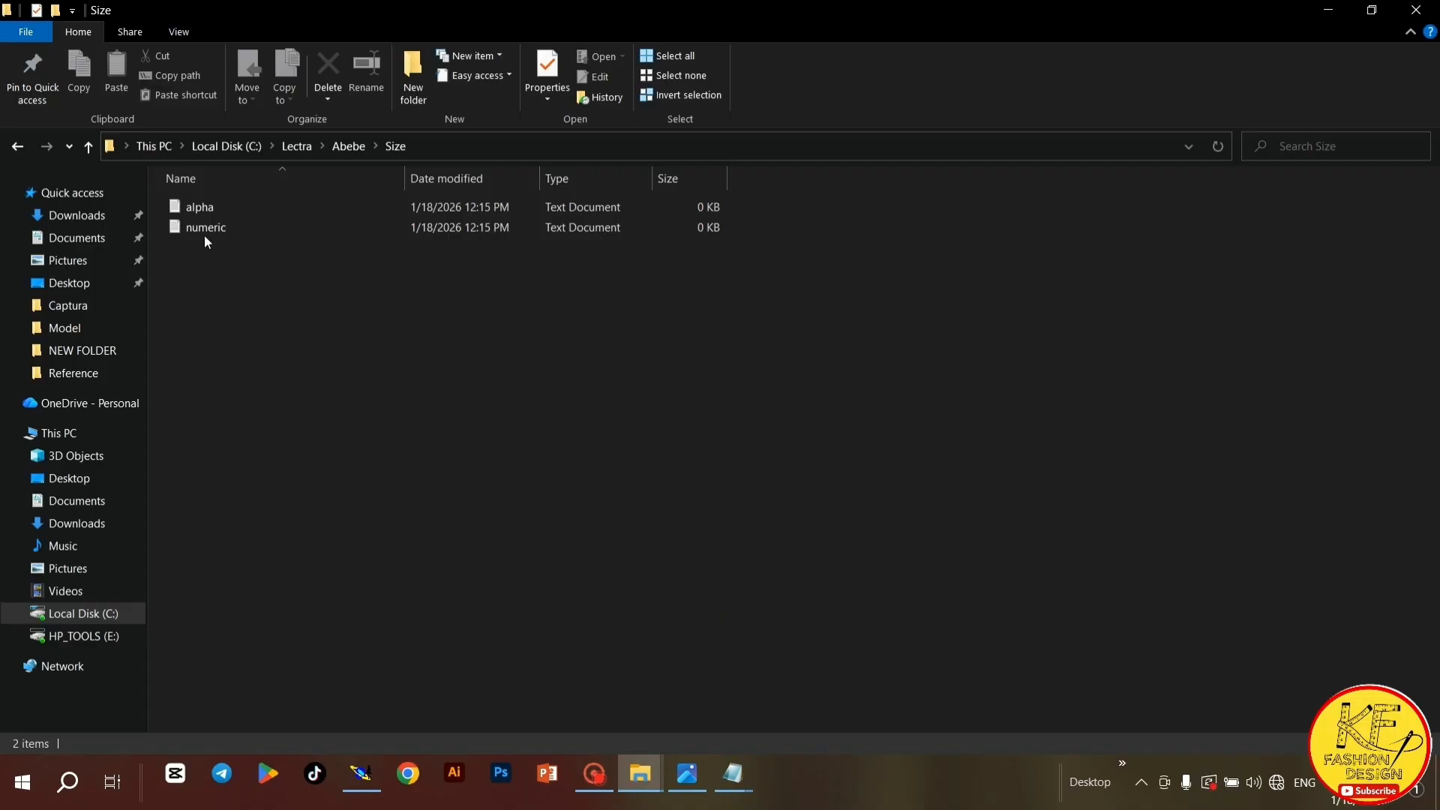
# Open the alpha text file and enter the lines alpha, s, *m and l, one below the other
pyautogui.doubleClick(234, 211)
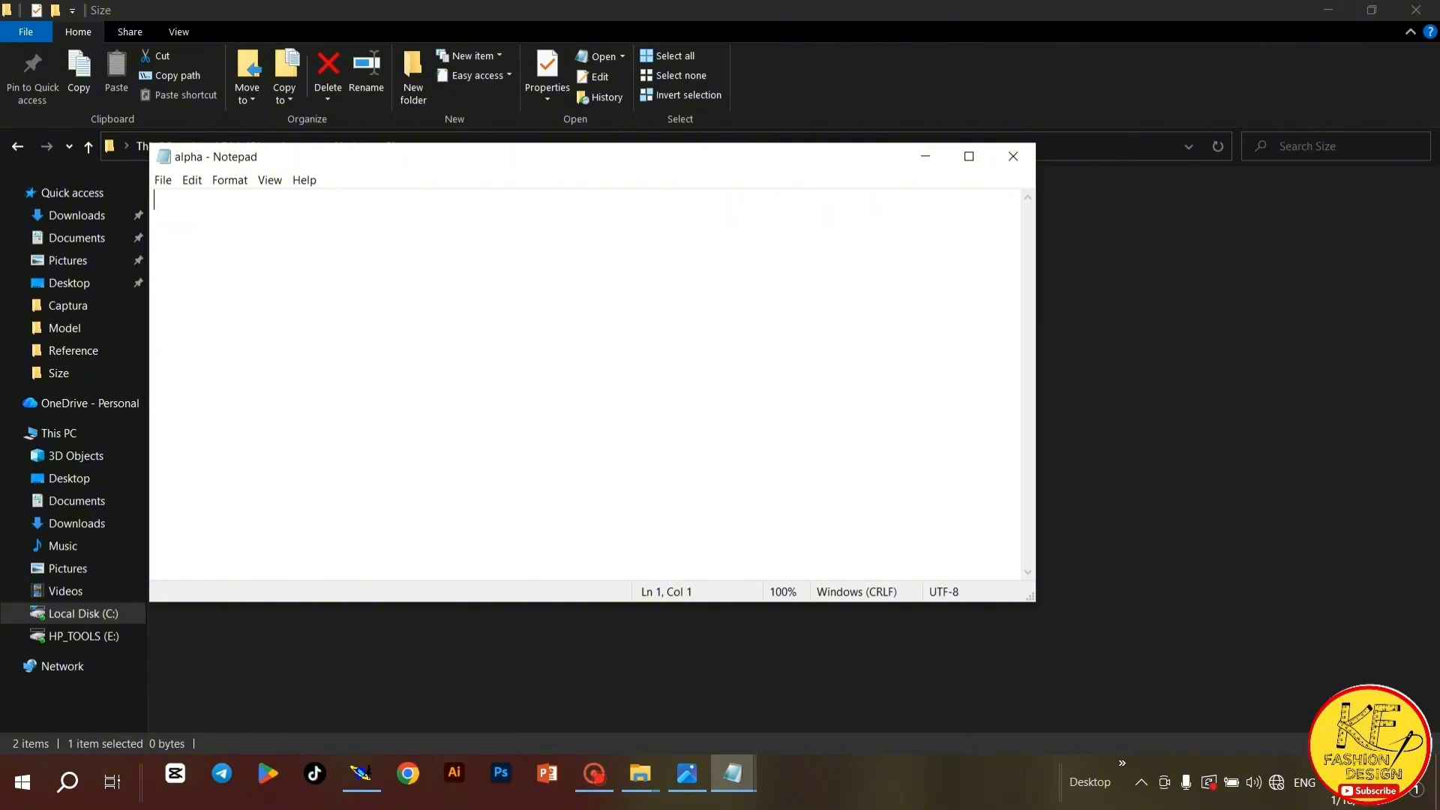
pyautogui.write('alpha')
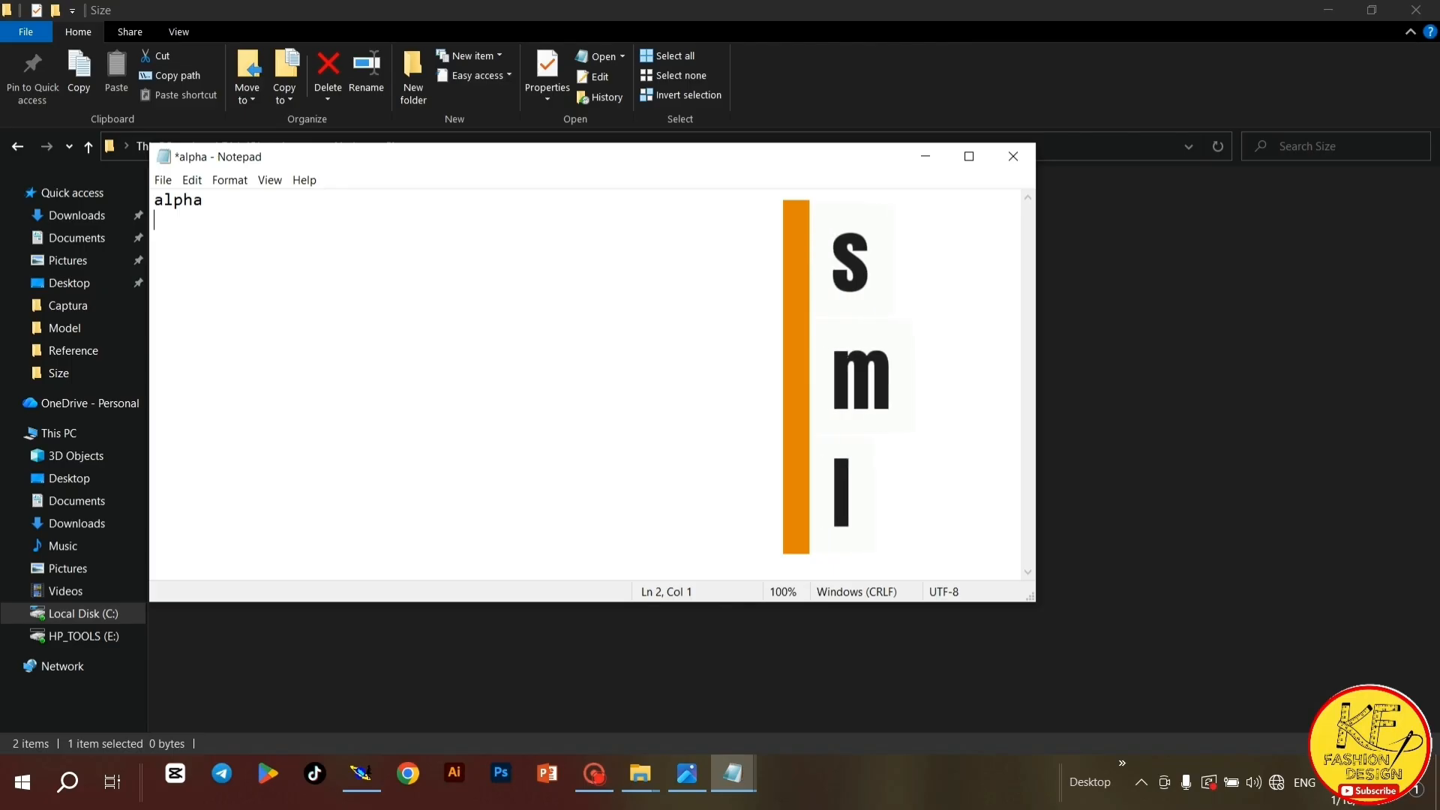
pyautogui.write('s')
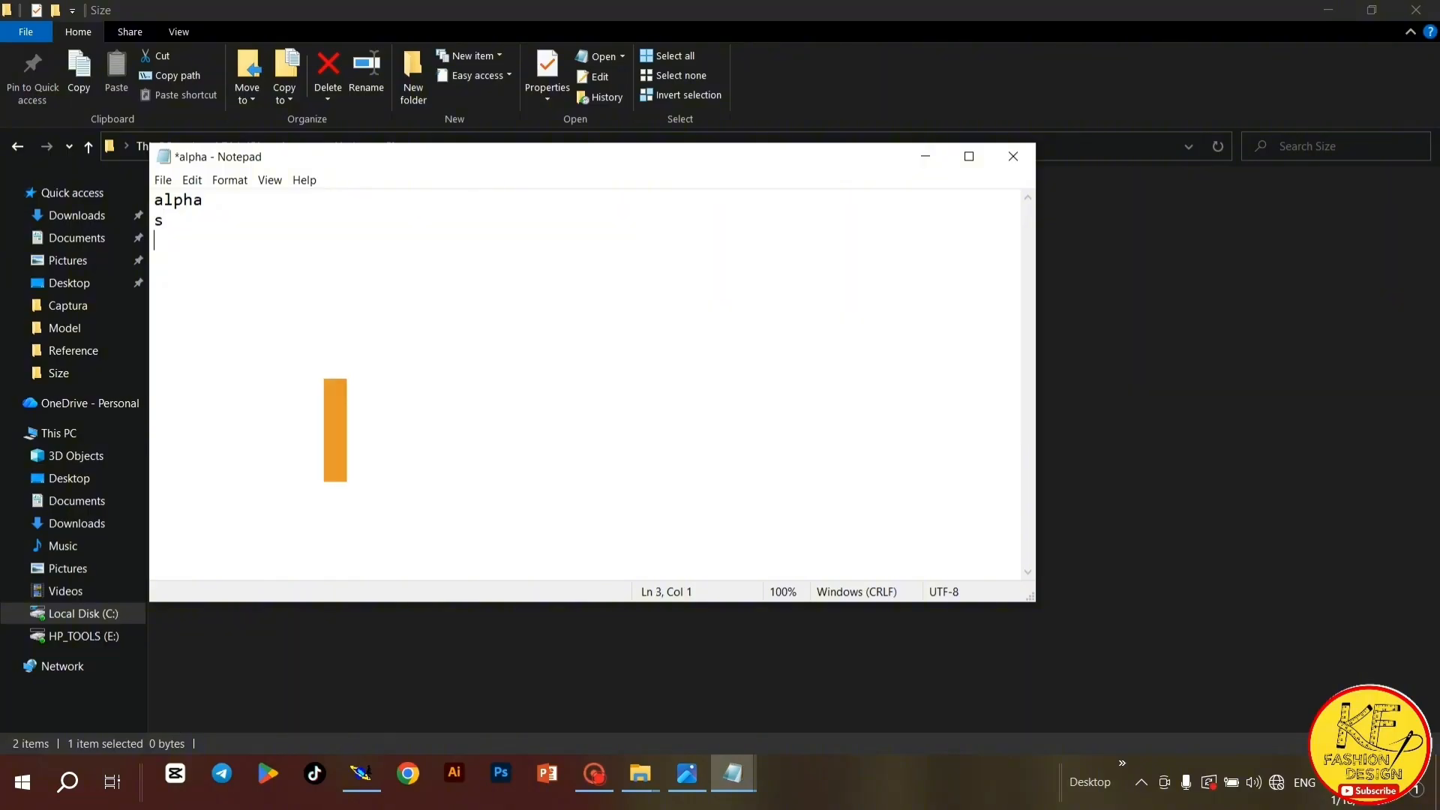
pyautogui.write('*')
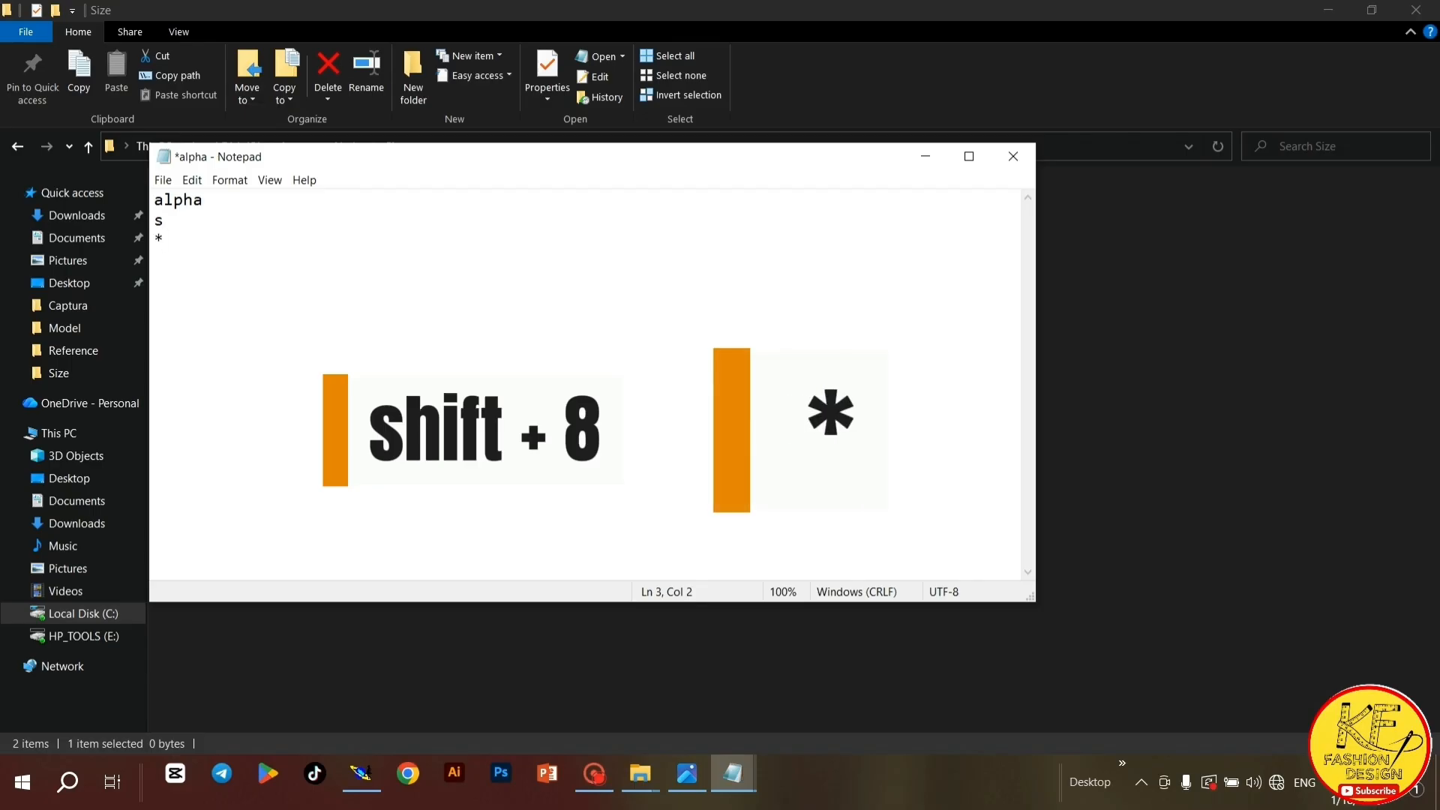
pyautogui.write('m')
pyautogui.press('Return')
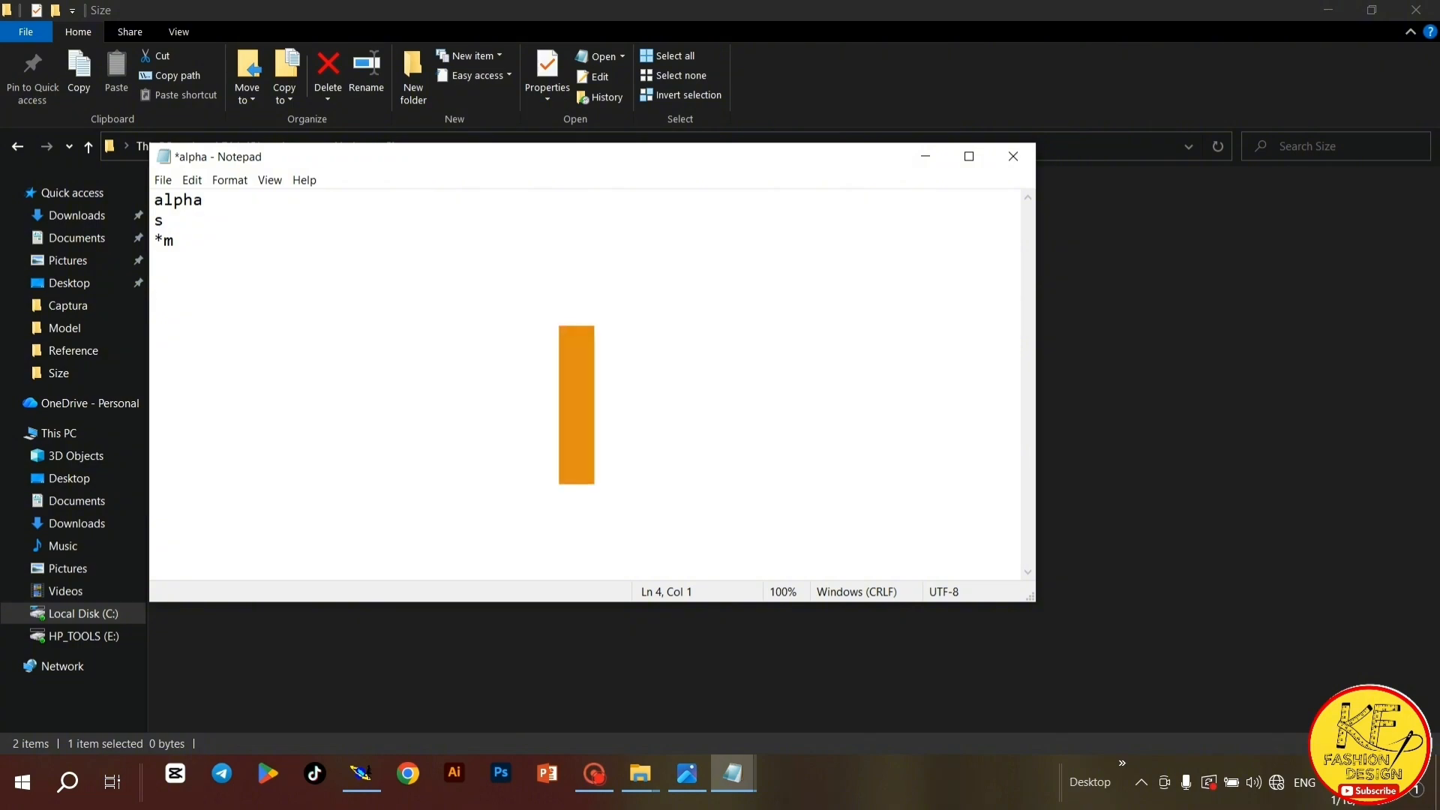
pyautogui.write('l')
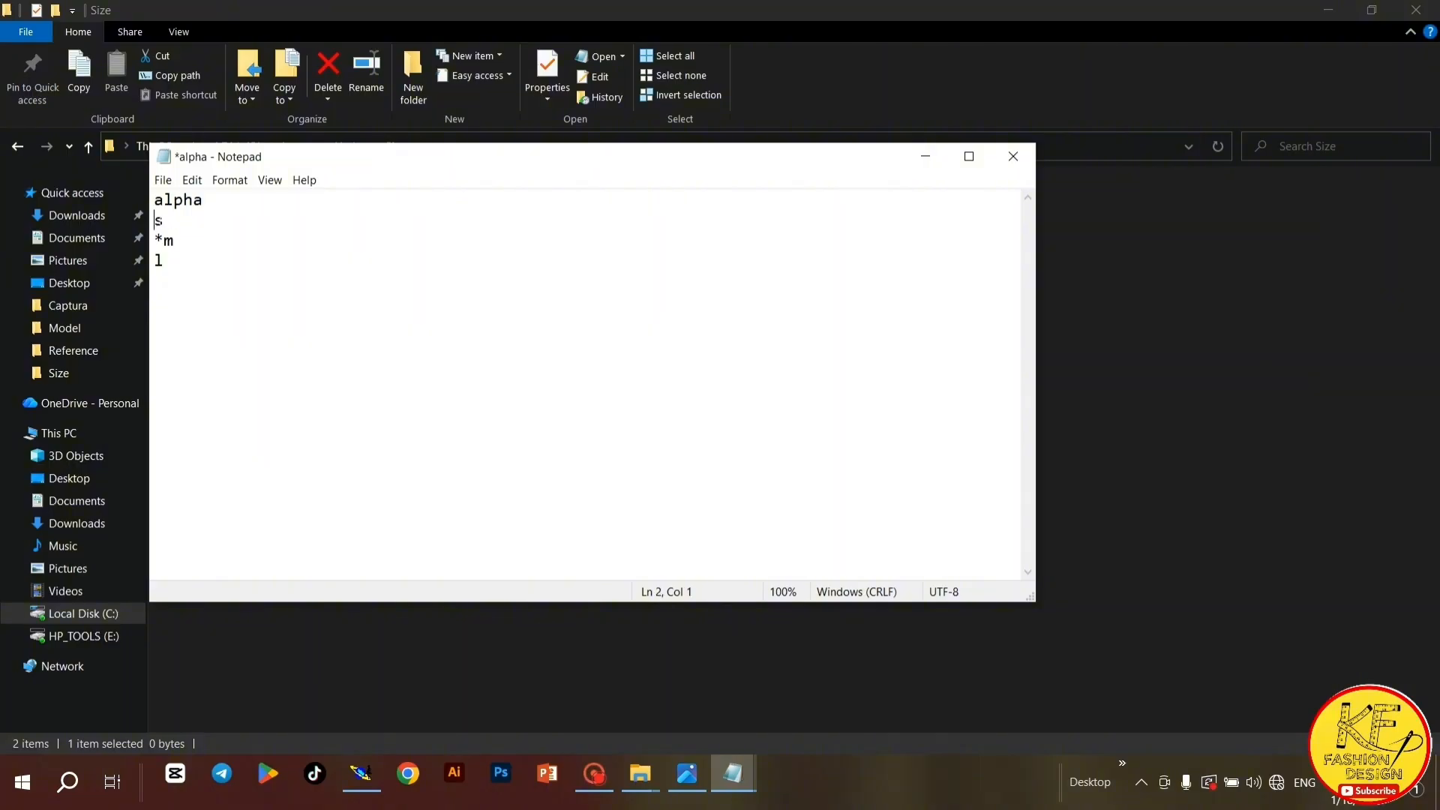
# Try putting the asterisk in front of s and l in the alpha size list instead of m
pyautogui.write('*')
pyautogui.press('Down')
pyautogui.press('BackSpace')
pyautogui.press('BackSpace')
pyautogui.press('Down')
pyautogui.write('*')
# Save the size list over the existing alpha text file in the Size folder and reopen it briefly to check its contents
pyautogui.click(164, 182)
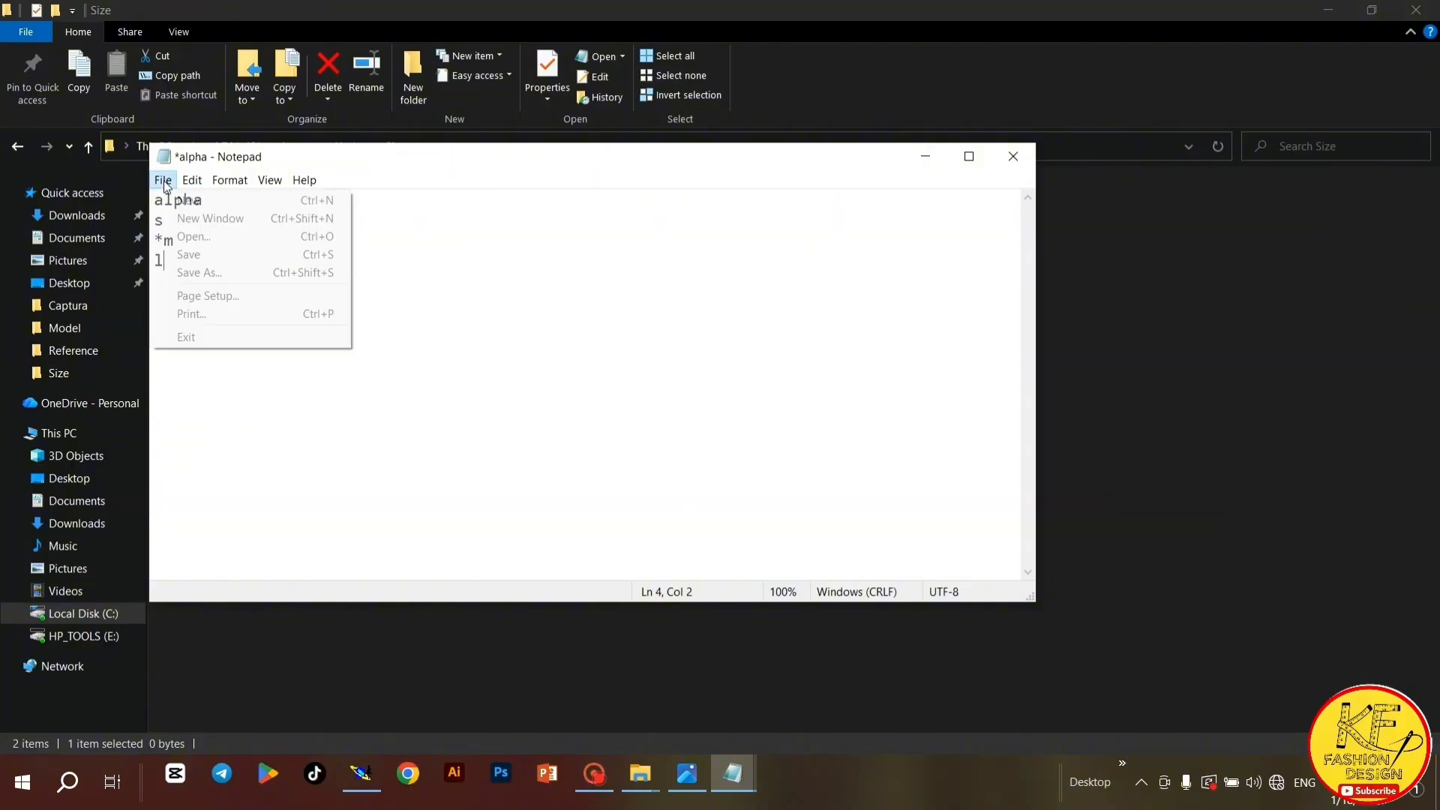
pyautogui.click(188, 272)
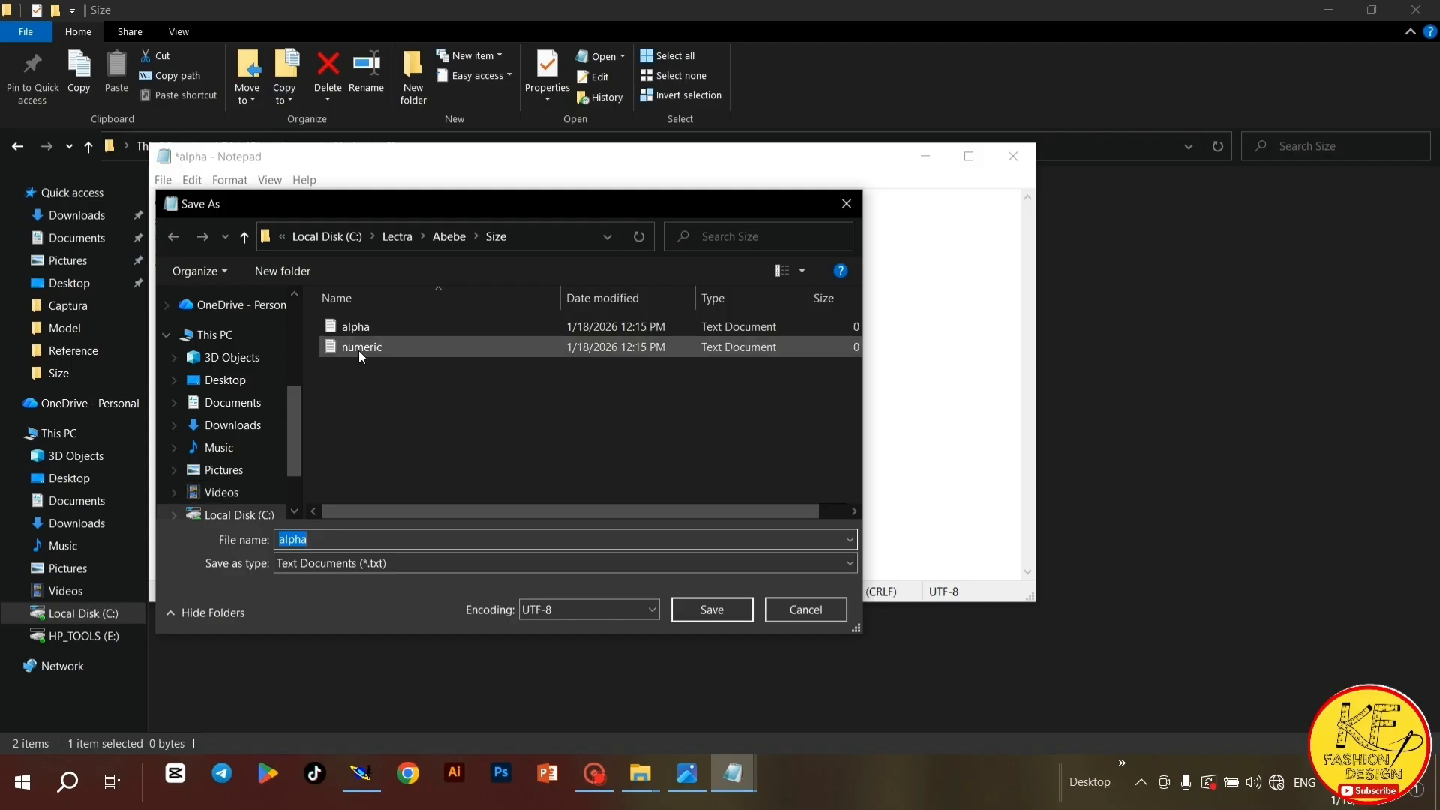
pyautogui.click(361, 327)
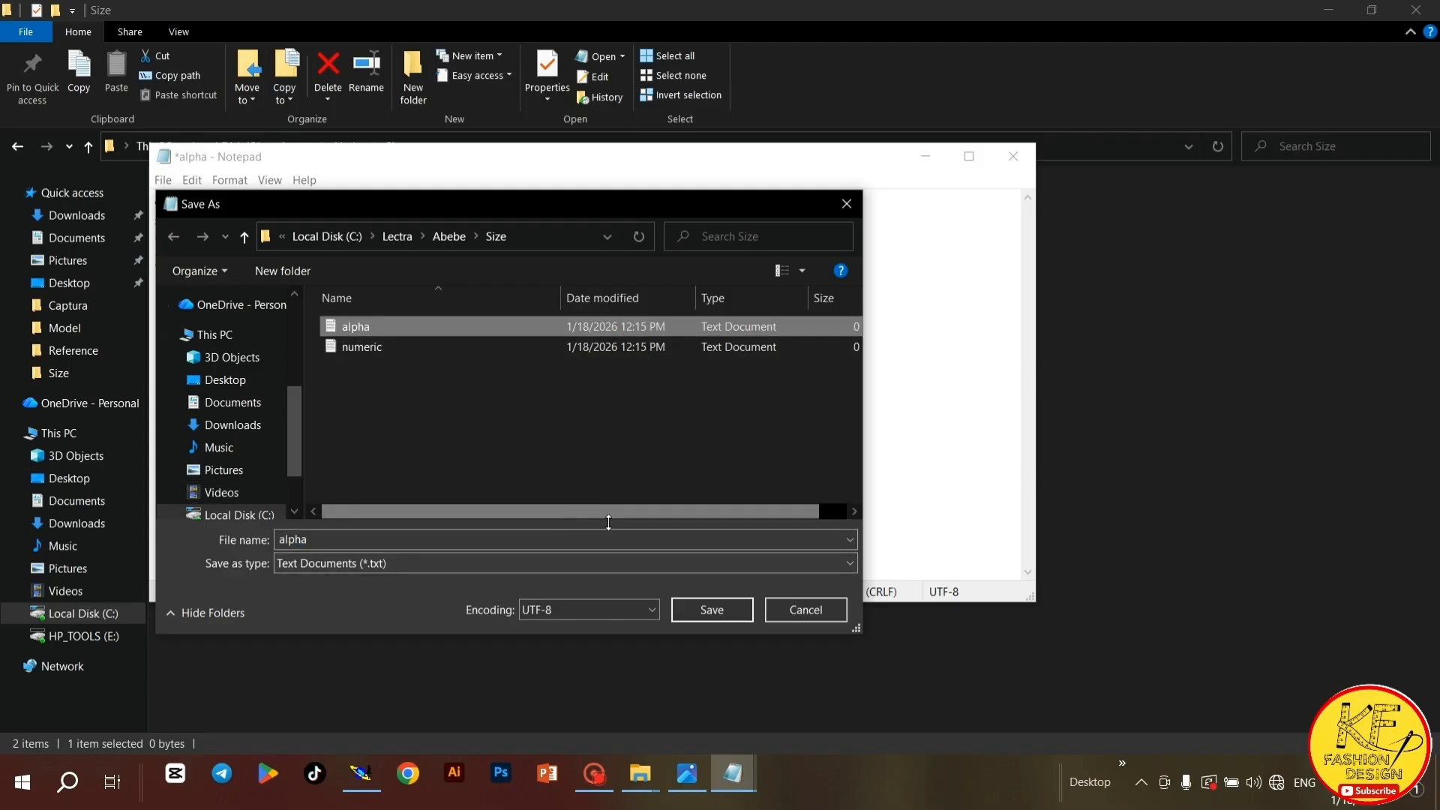
pyautogui.click(709, 606)
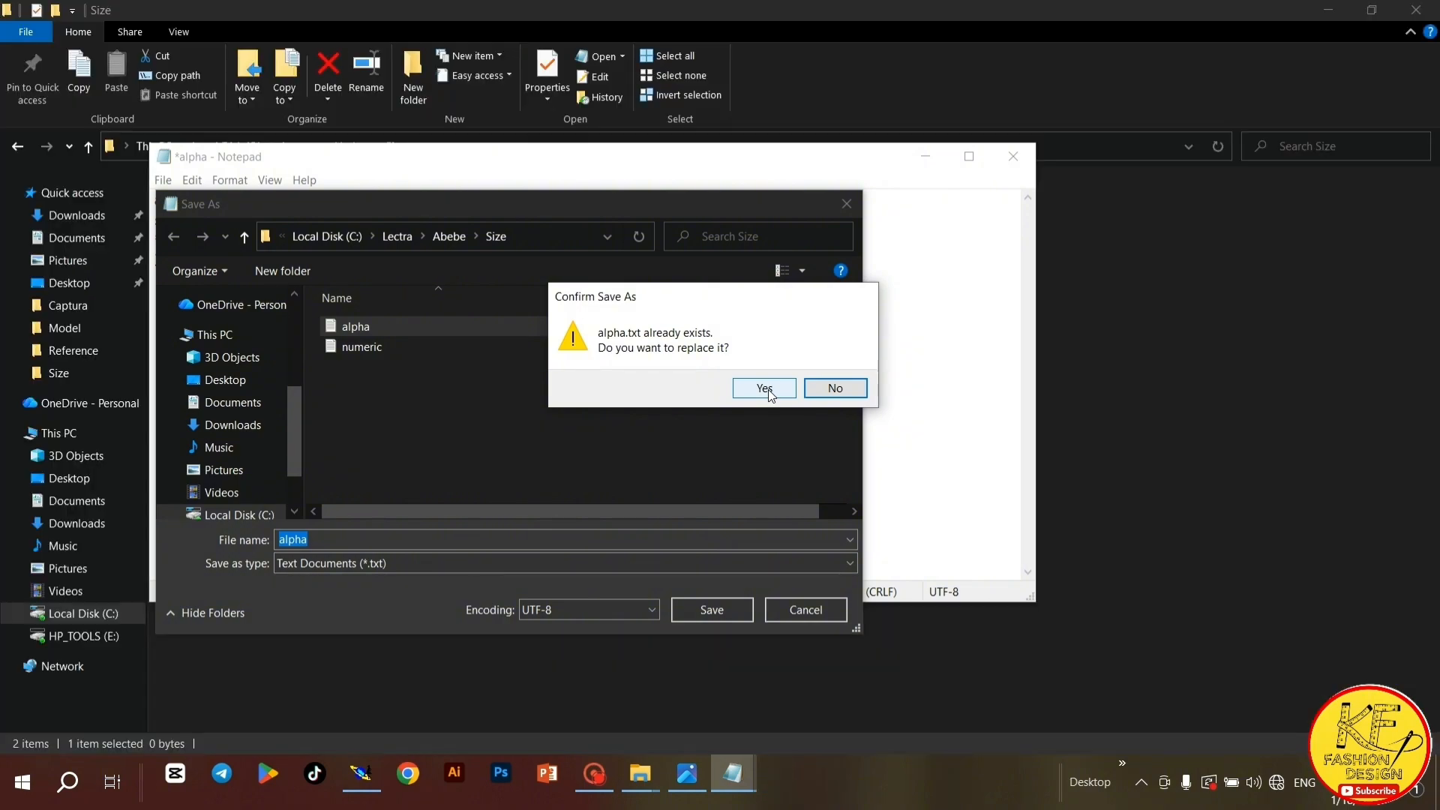
pyautogui.click(768, 389)
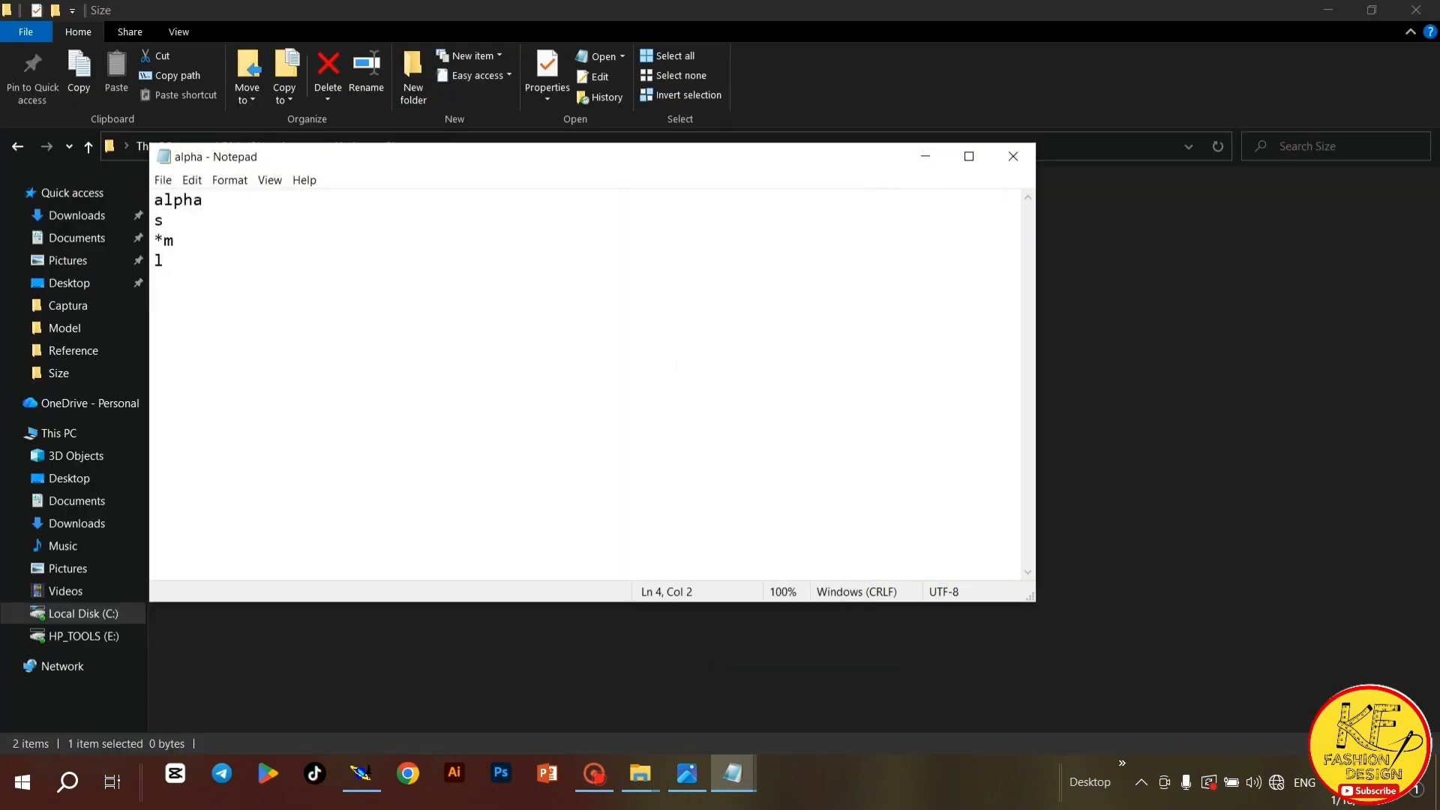
pyautogui.click(1014, 156)
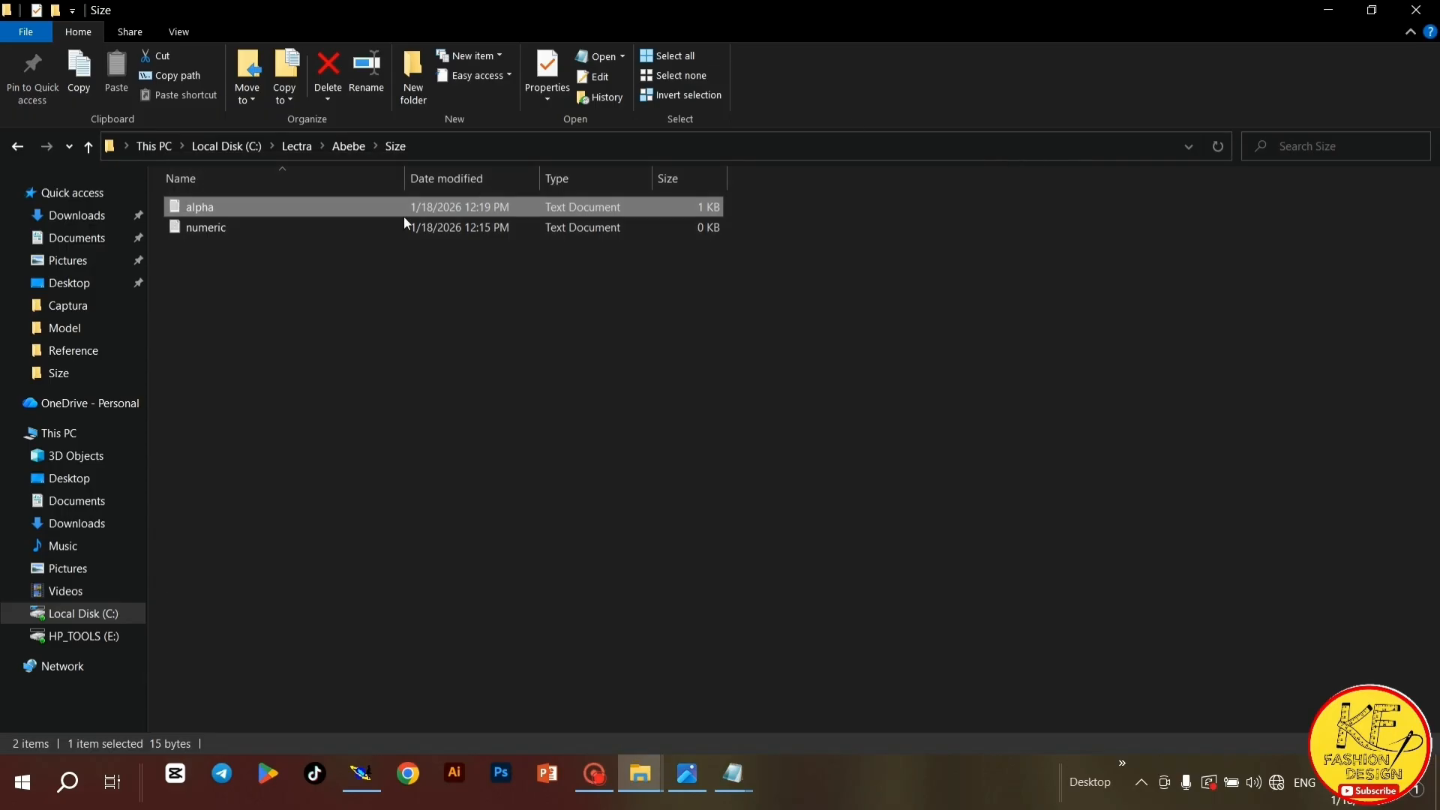
pyautogui.doubleClick(256, 210)
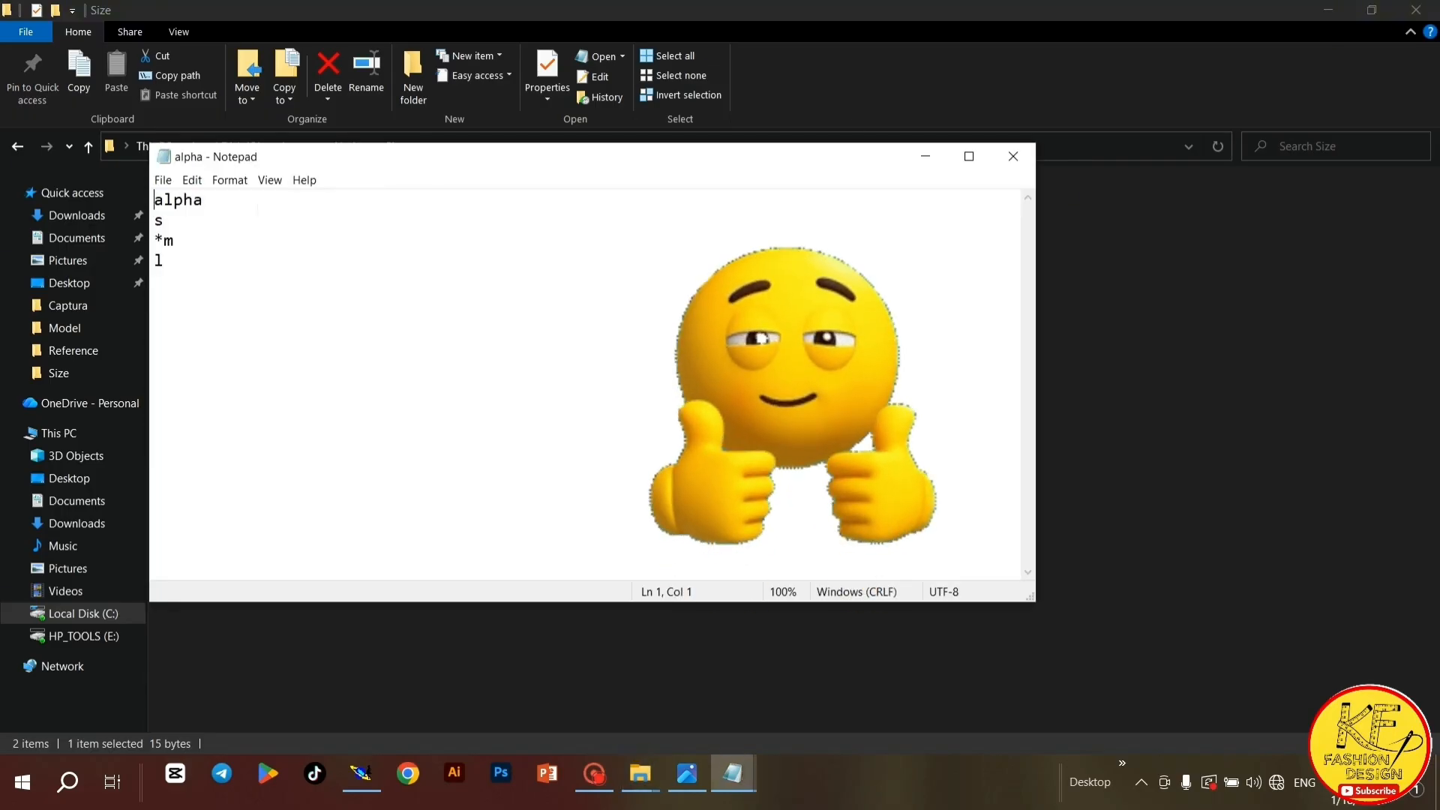
pyautogui.click(1013, 156)
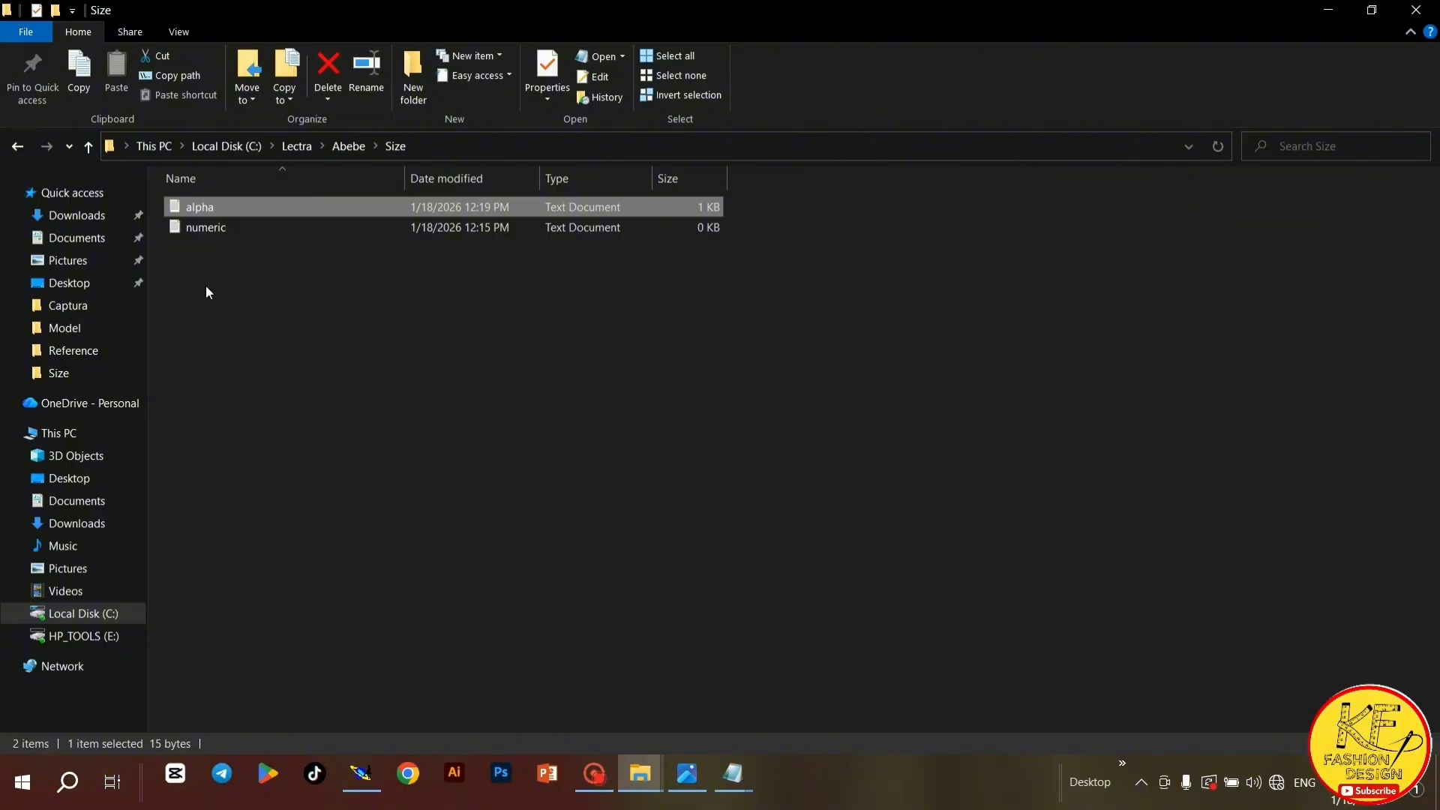
# Open the numeric text file and enter the lines numeric, 32 2, *34 and 40, one below the other
pyautogui.doubleClick(231, 227)
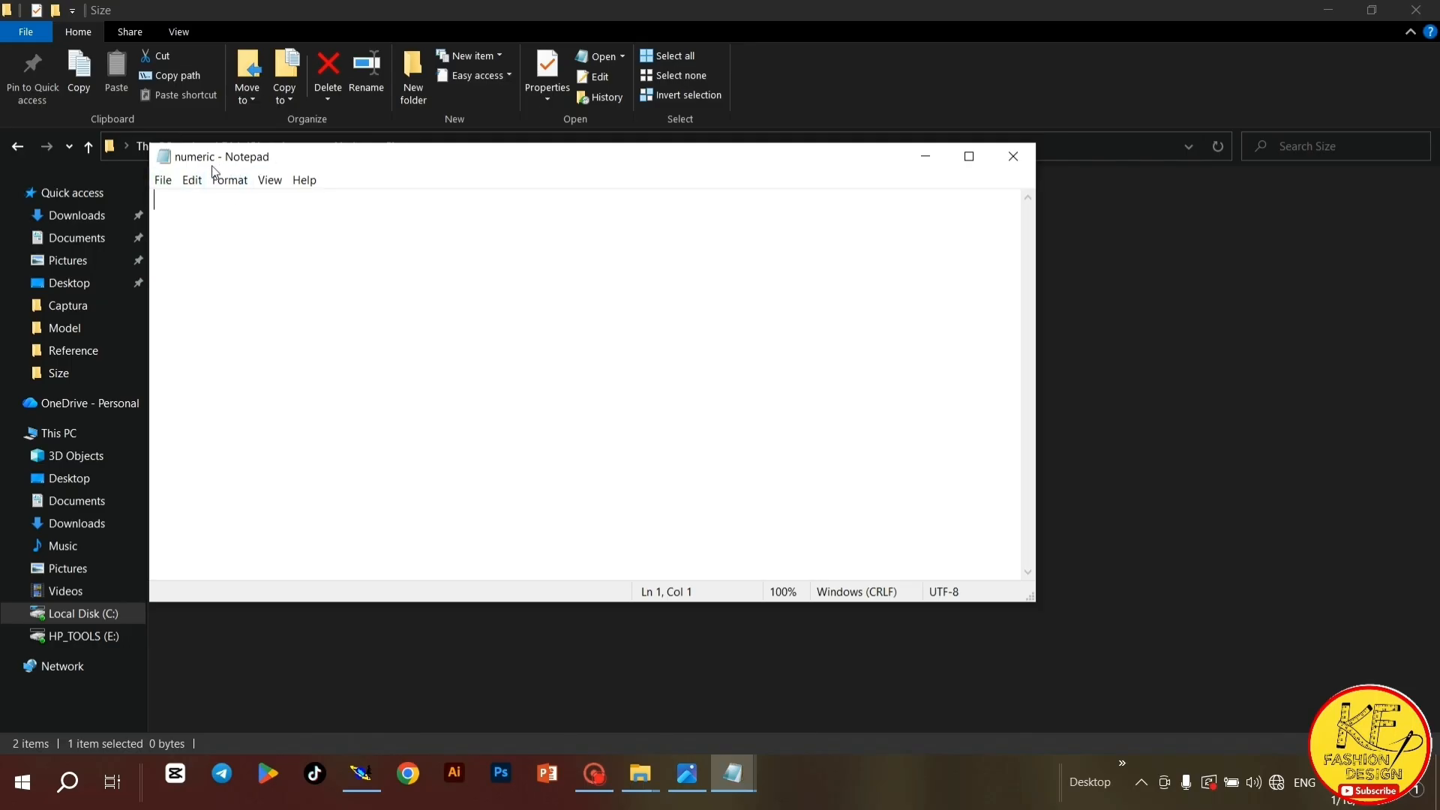
pyautogui.write('numerix')
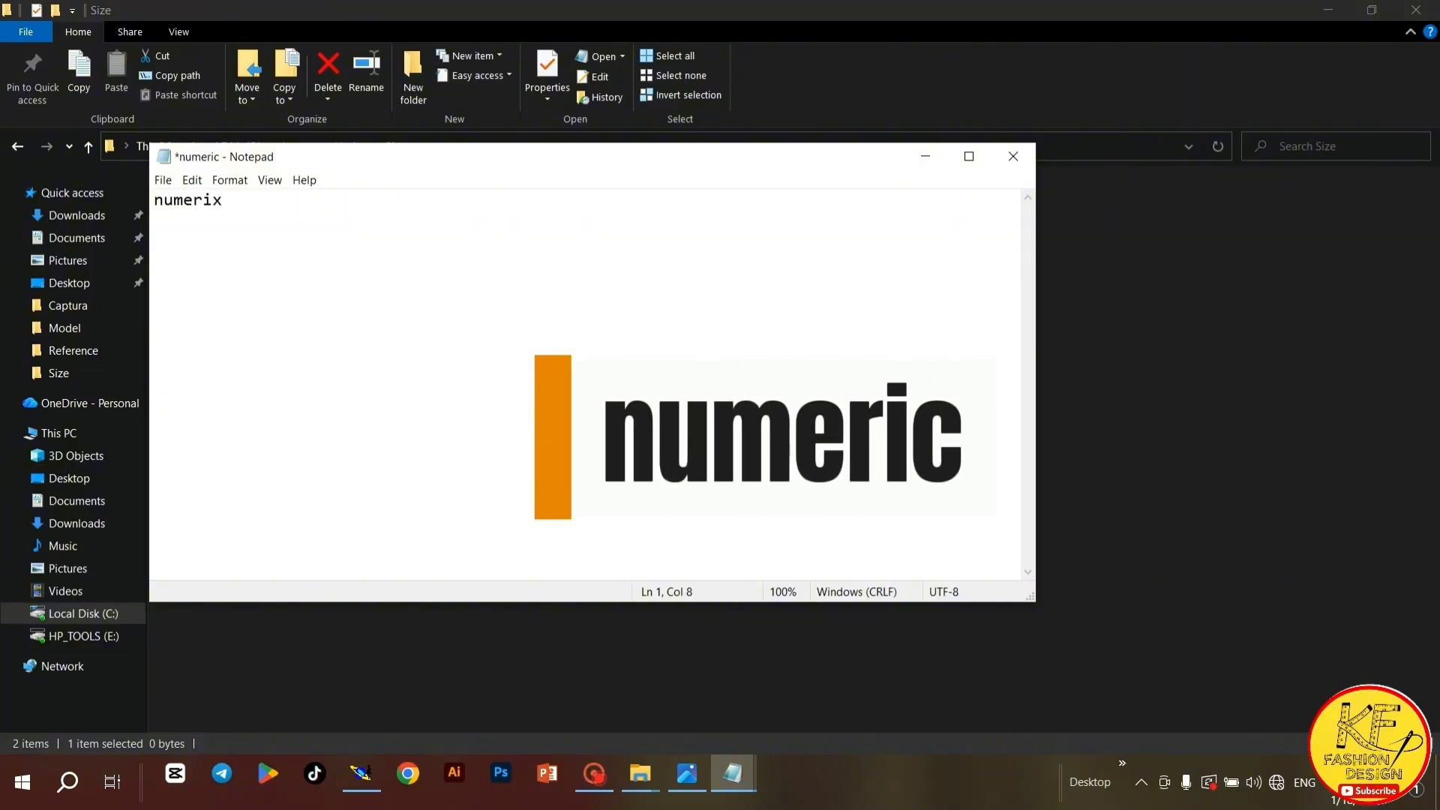
pyautogui.press('BackSpace')
pyautogui.write('c')
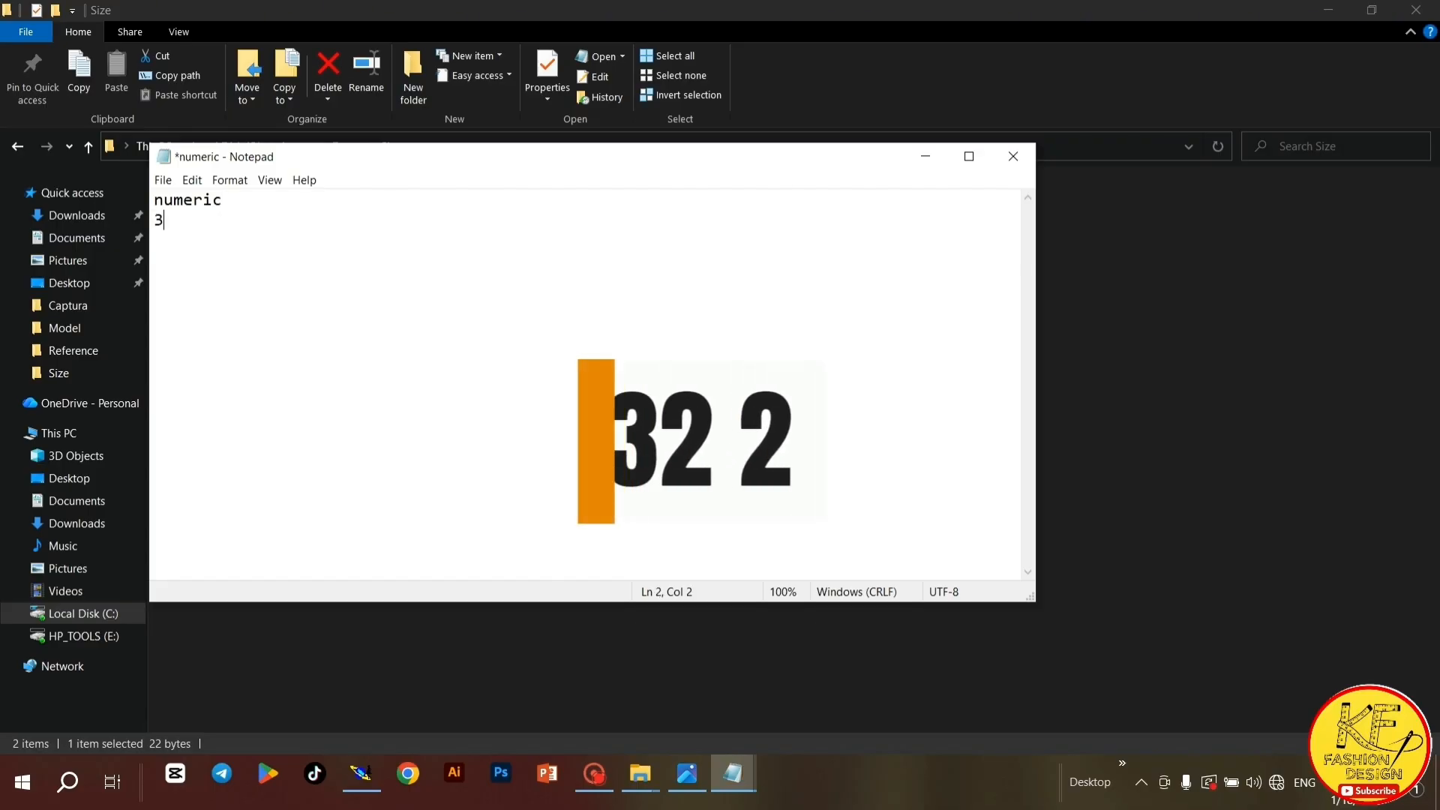
pyautogui.write('32 2')
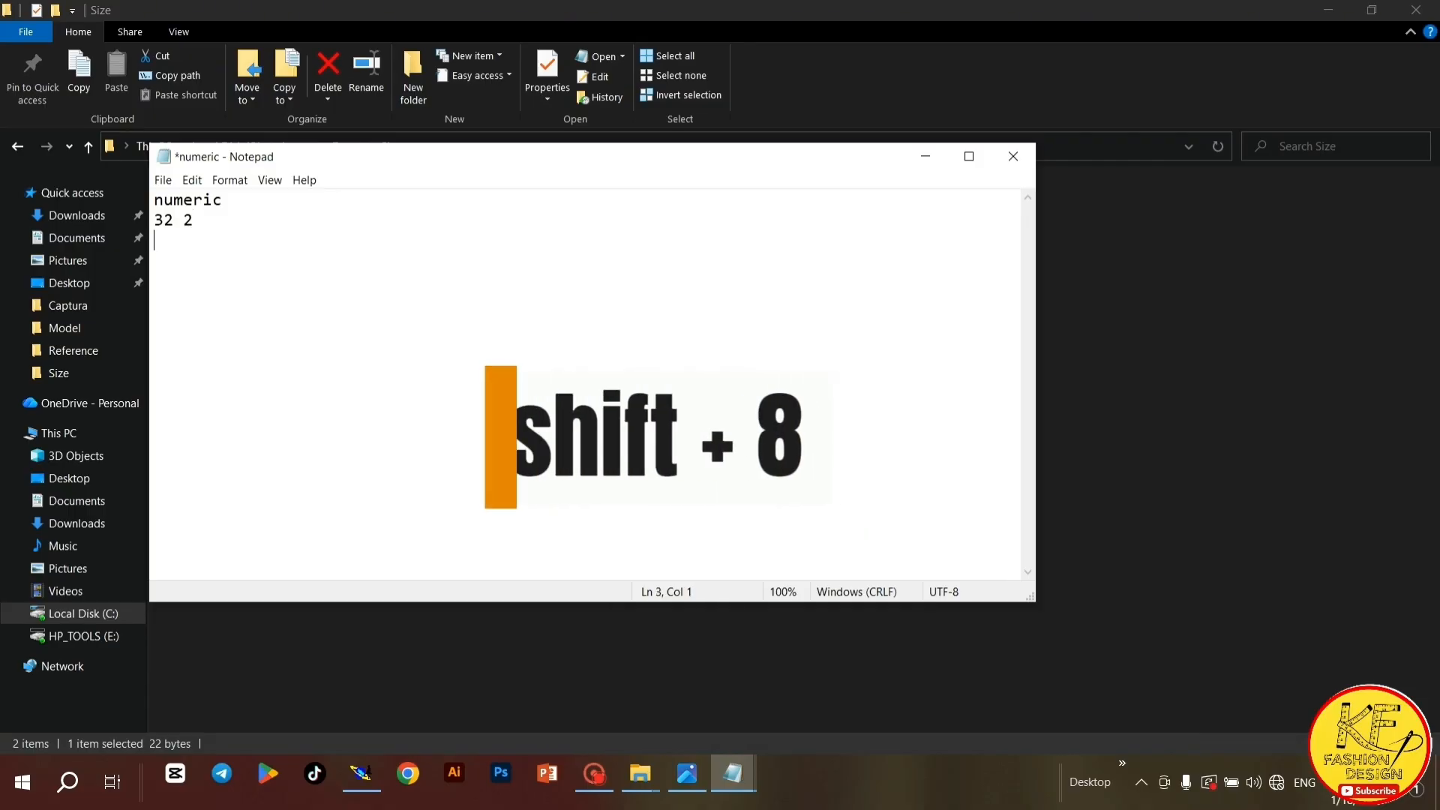
pyautogui.write('*')
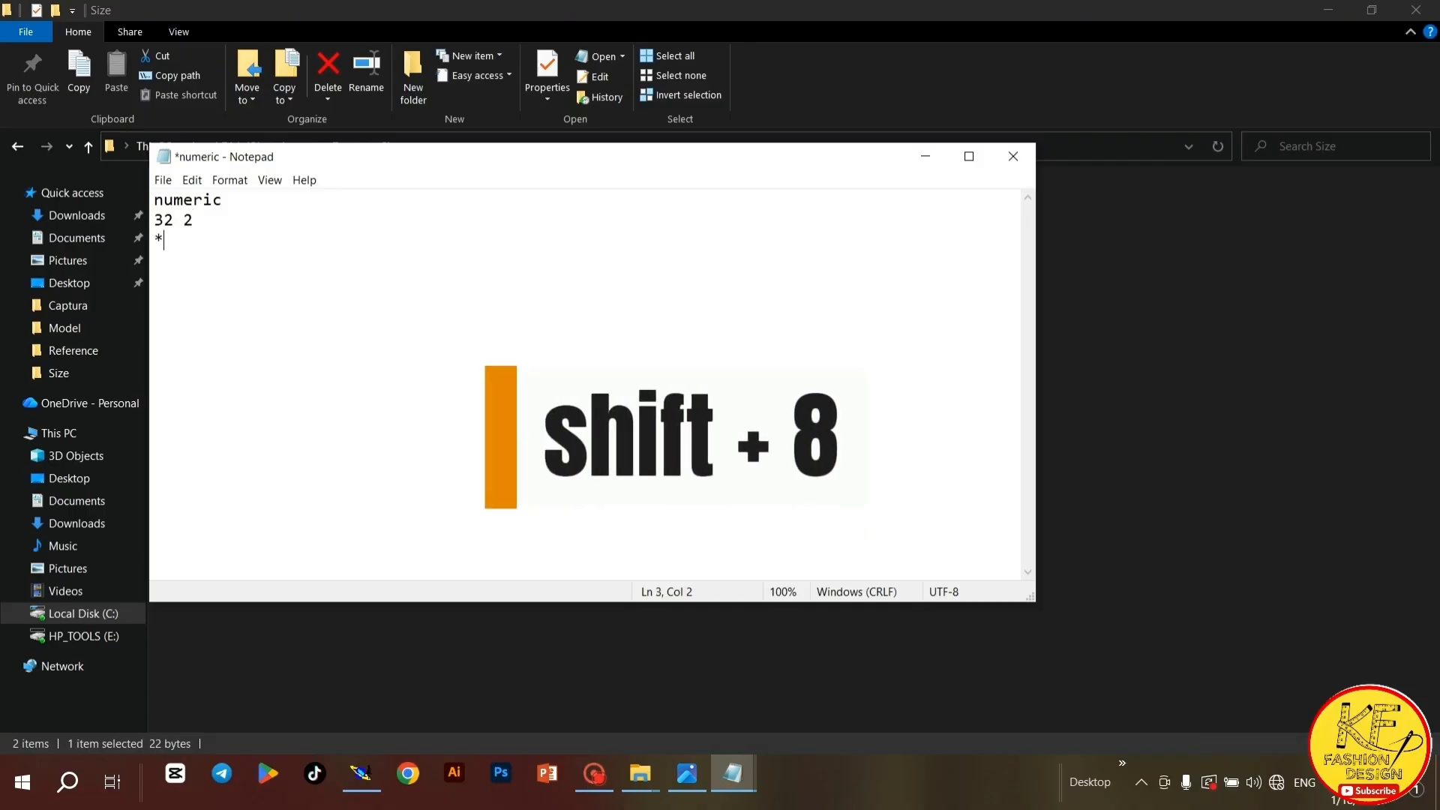
pyautogui.write('34')
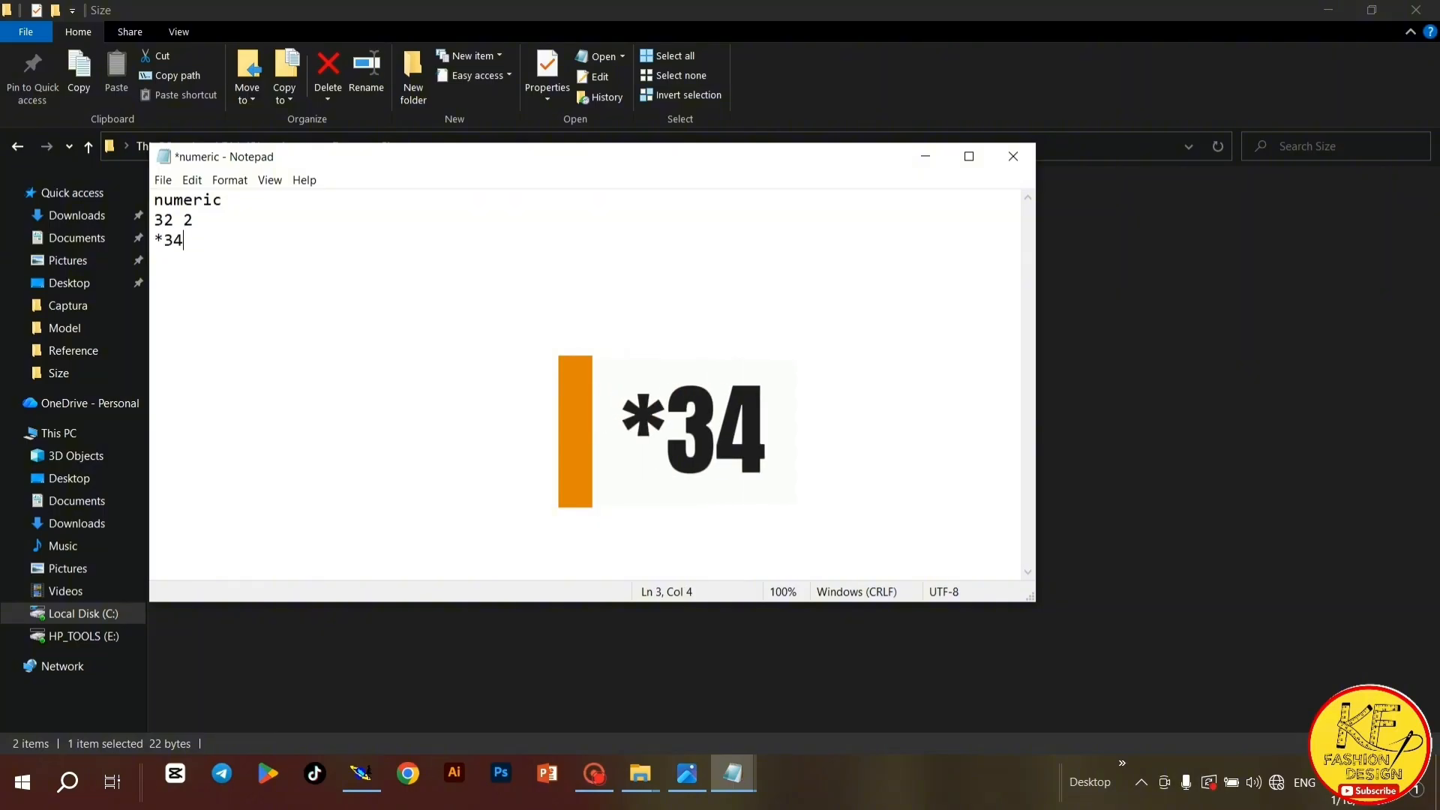
pyautogui.press('Return')
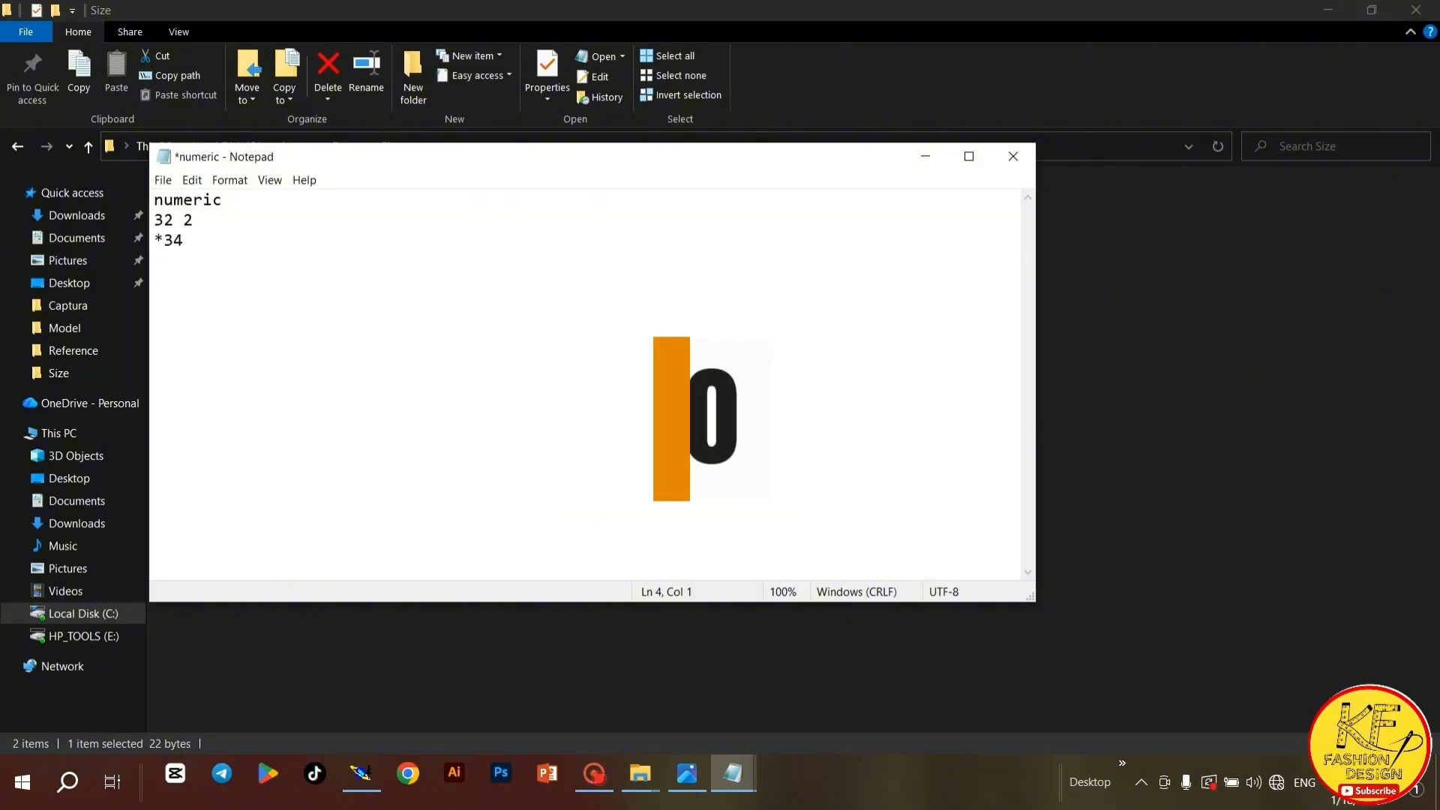
pyautogui.write('40')
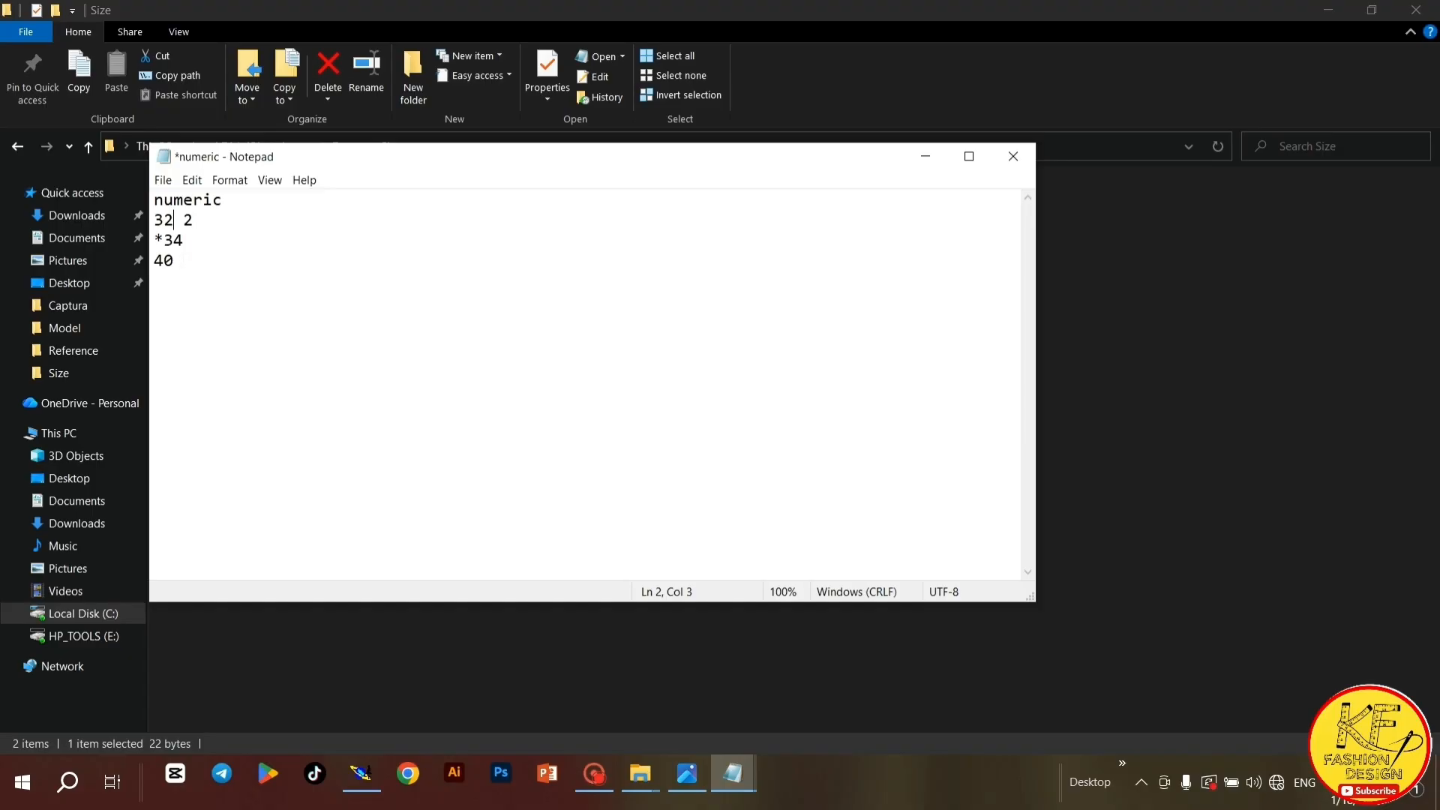
# Save the numeric size list over the existing numeric text file in the Size folder and close it
pyautogui.hotkey('ctrl', 's')
pyautogui.click(164, 181)
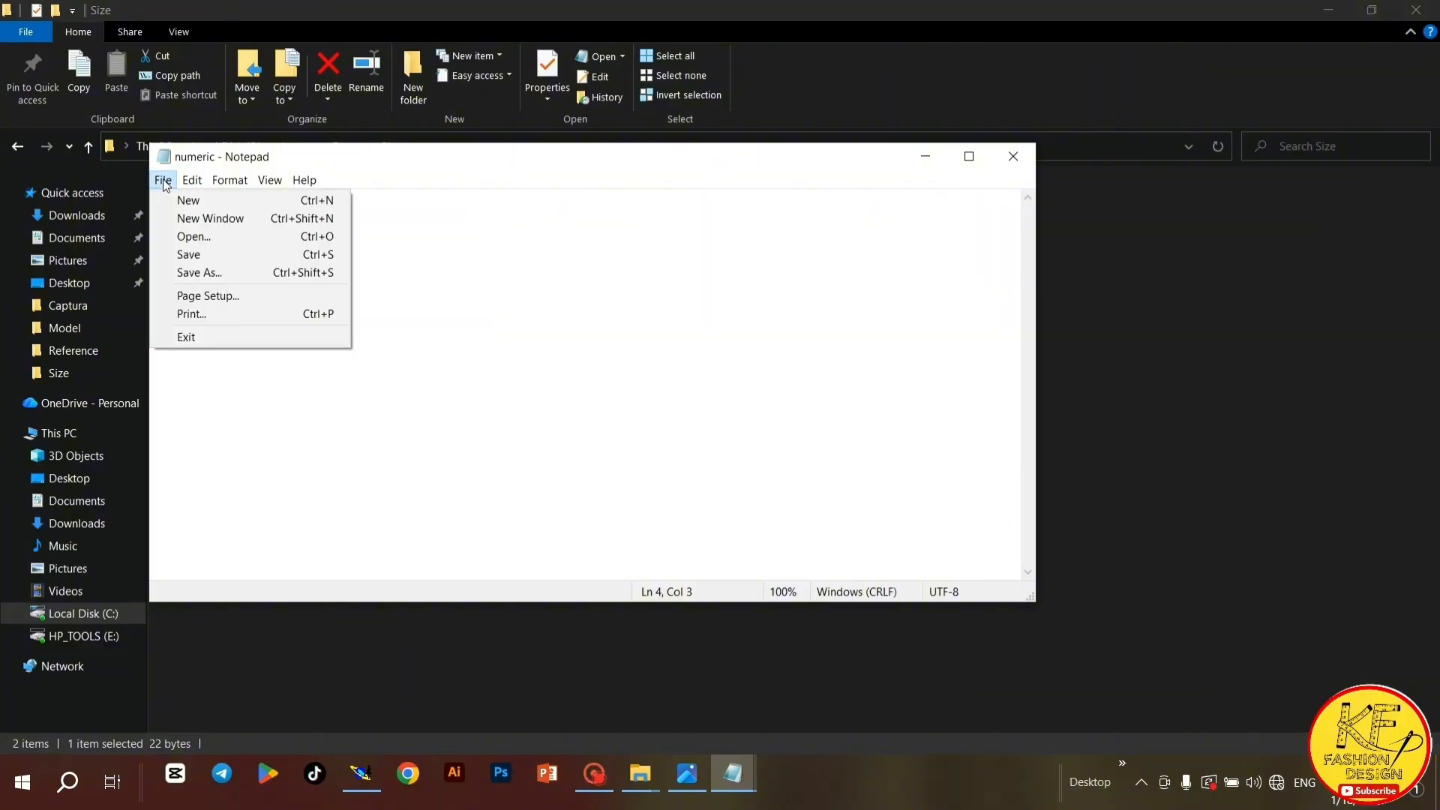
pyautogui.click(210, 272)
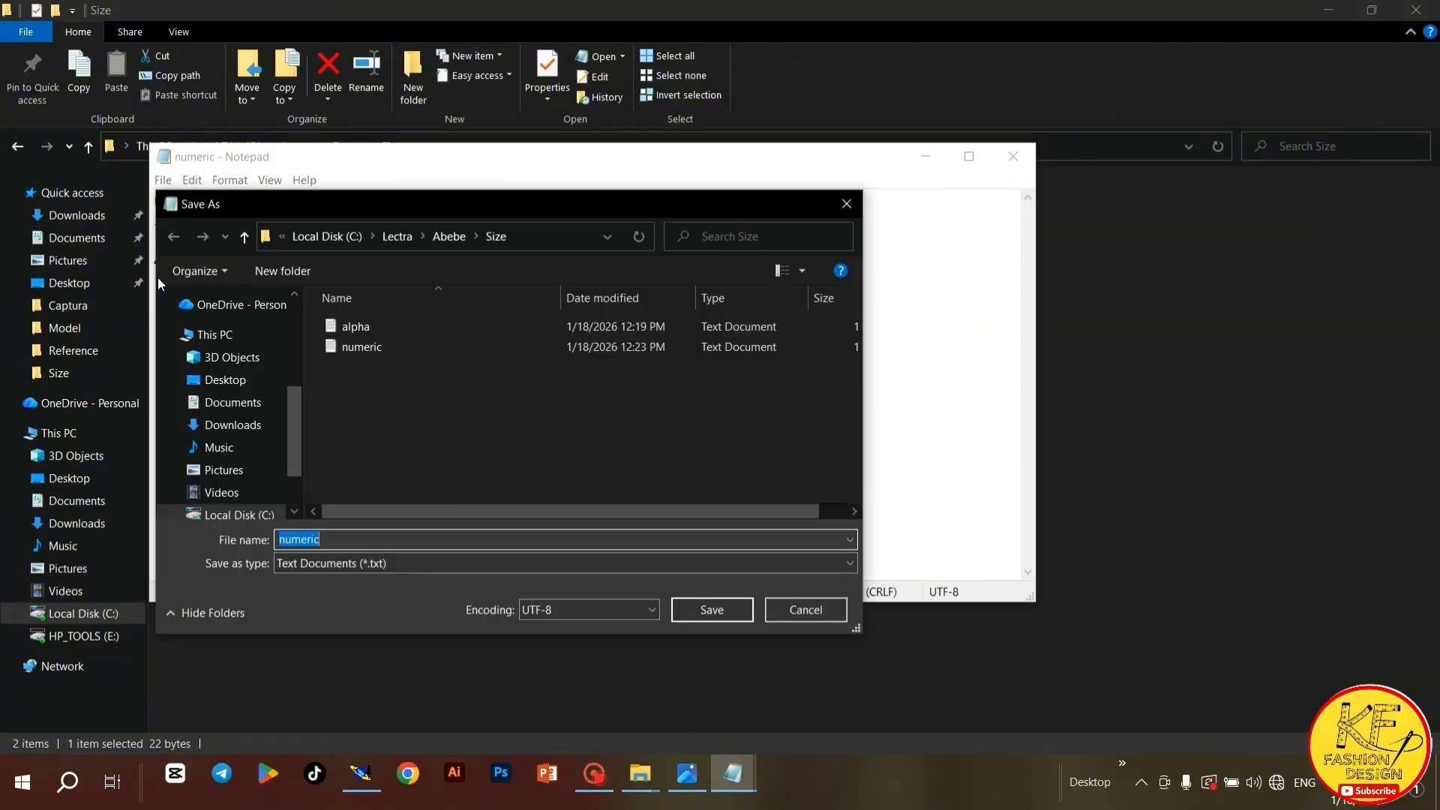
pyautogui.click(384, 342)
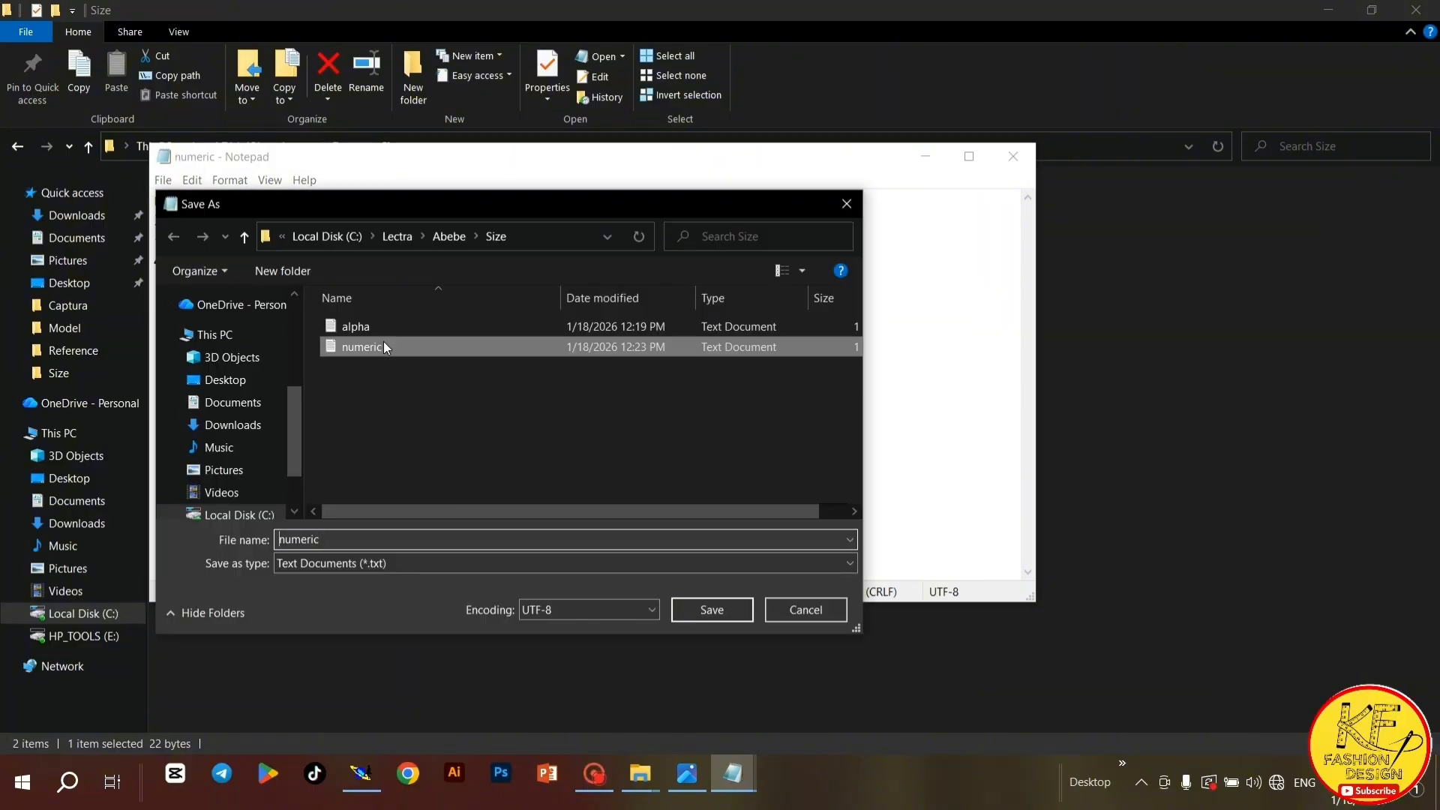
pyautogui.click(709, 609)
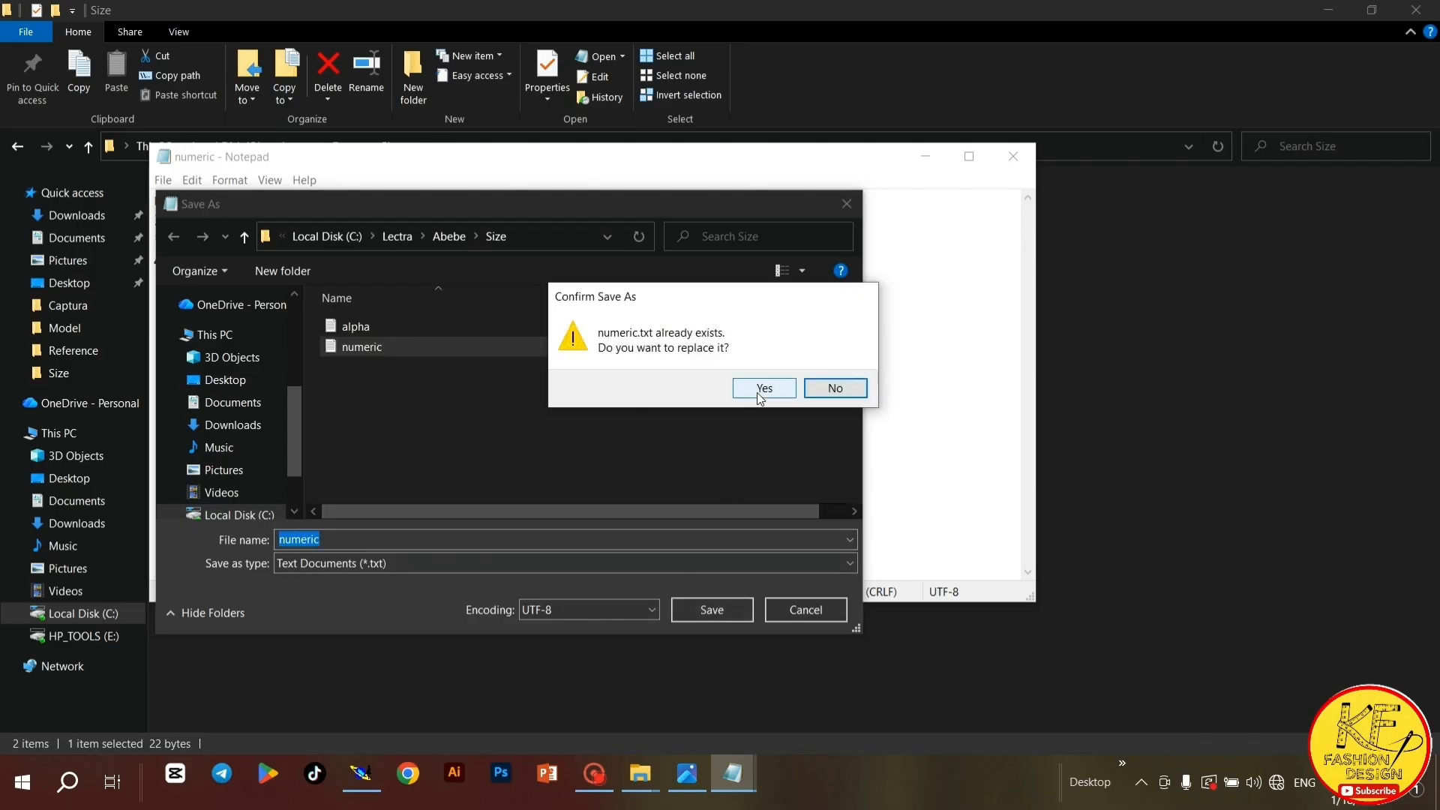
pyautogui.click(761, 390)
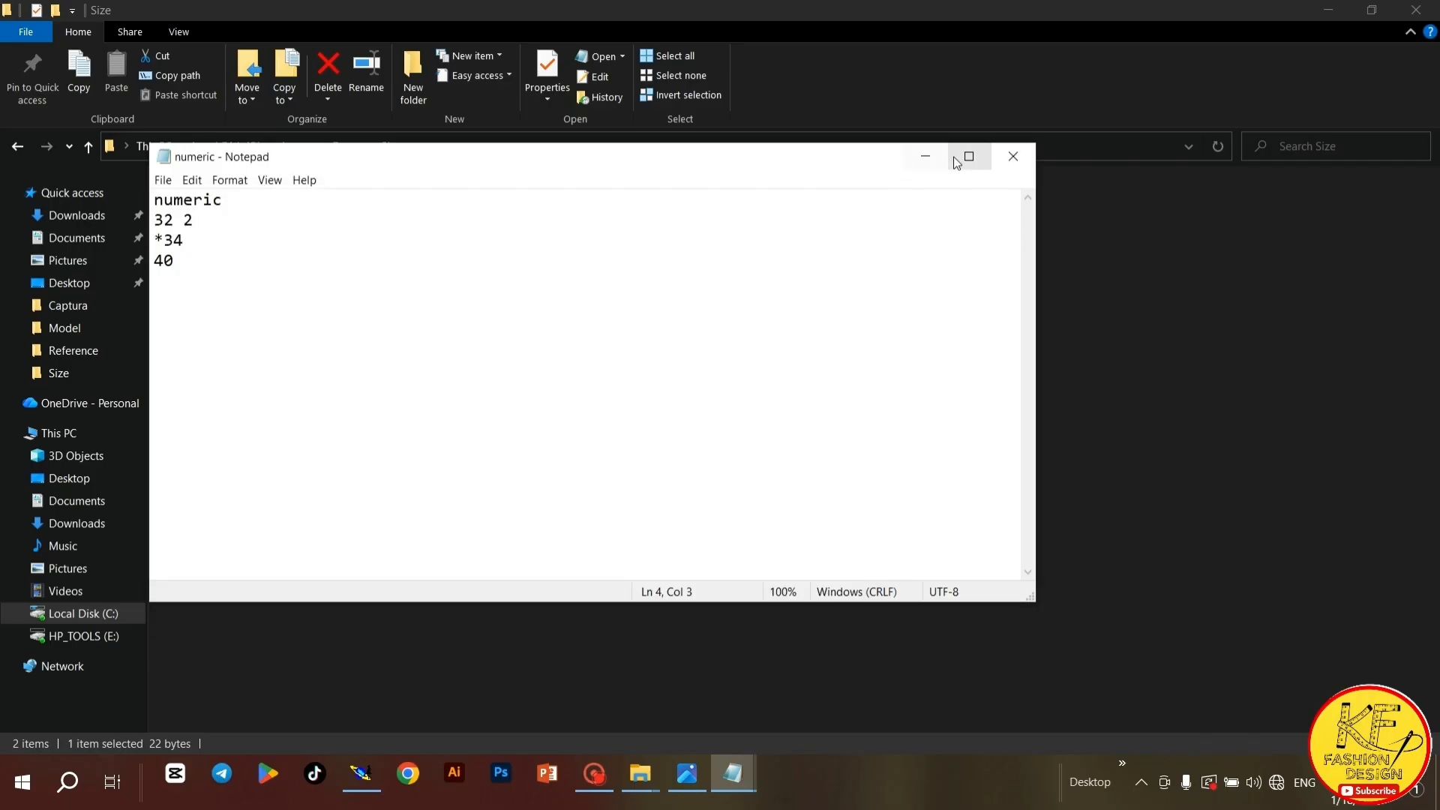
pyautogui.click(1008, 153)
# Reopen the numeric and alpha text files in the Size folder to check their saved contents, closing each one
pyautogui.doubleClick(309, 225)
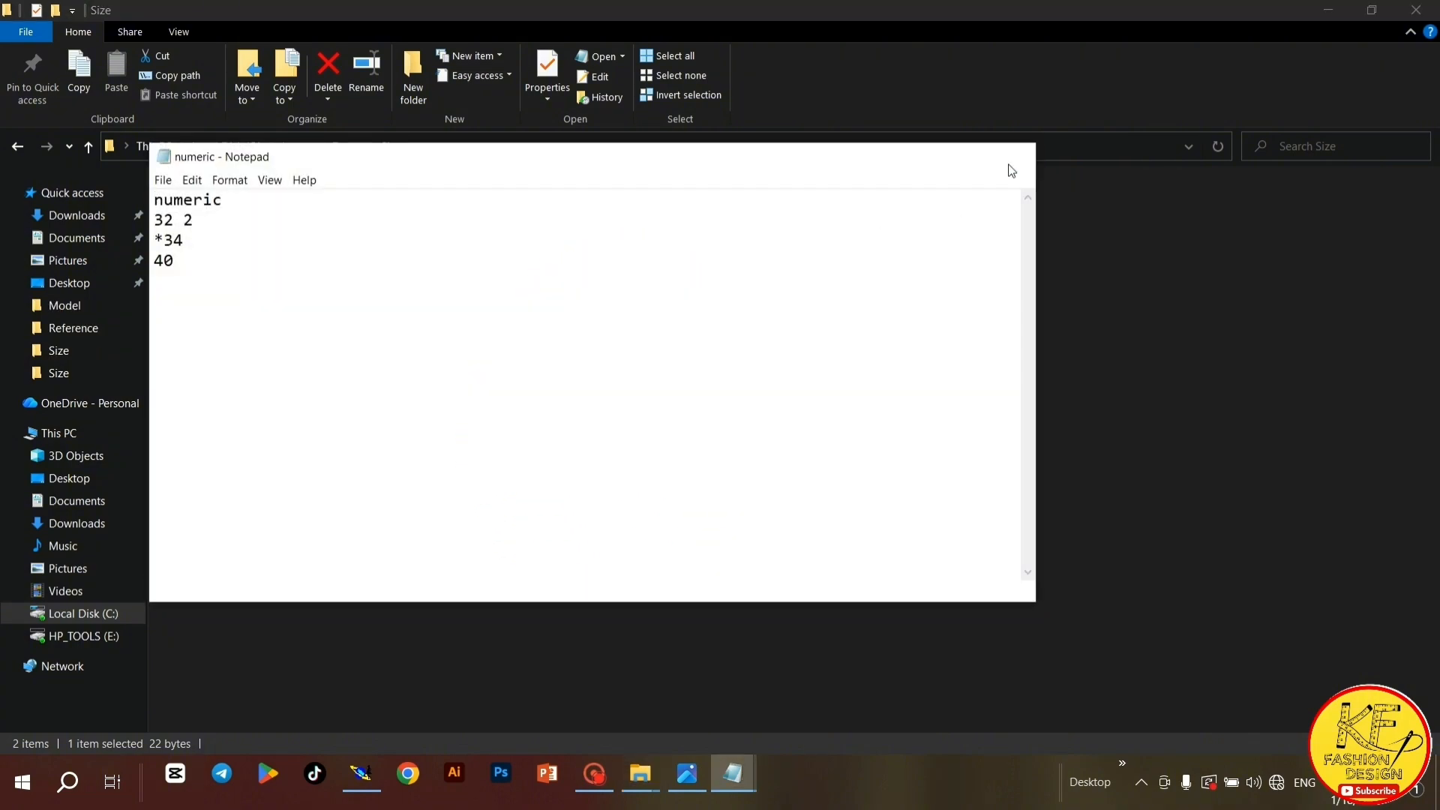
pyautogui.click(1012, 156)
pyautogui.doubleClick(248, 208)
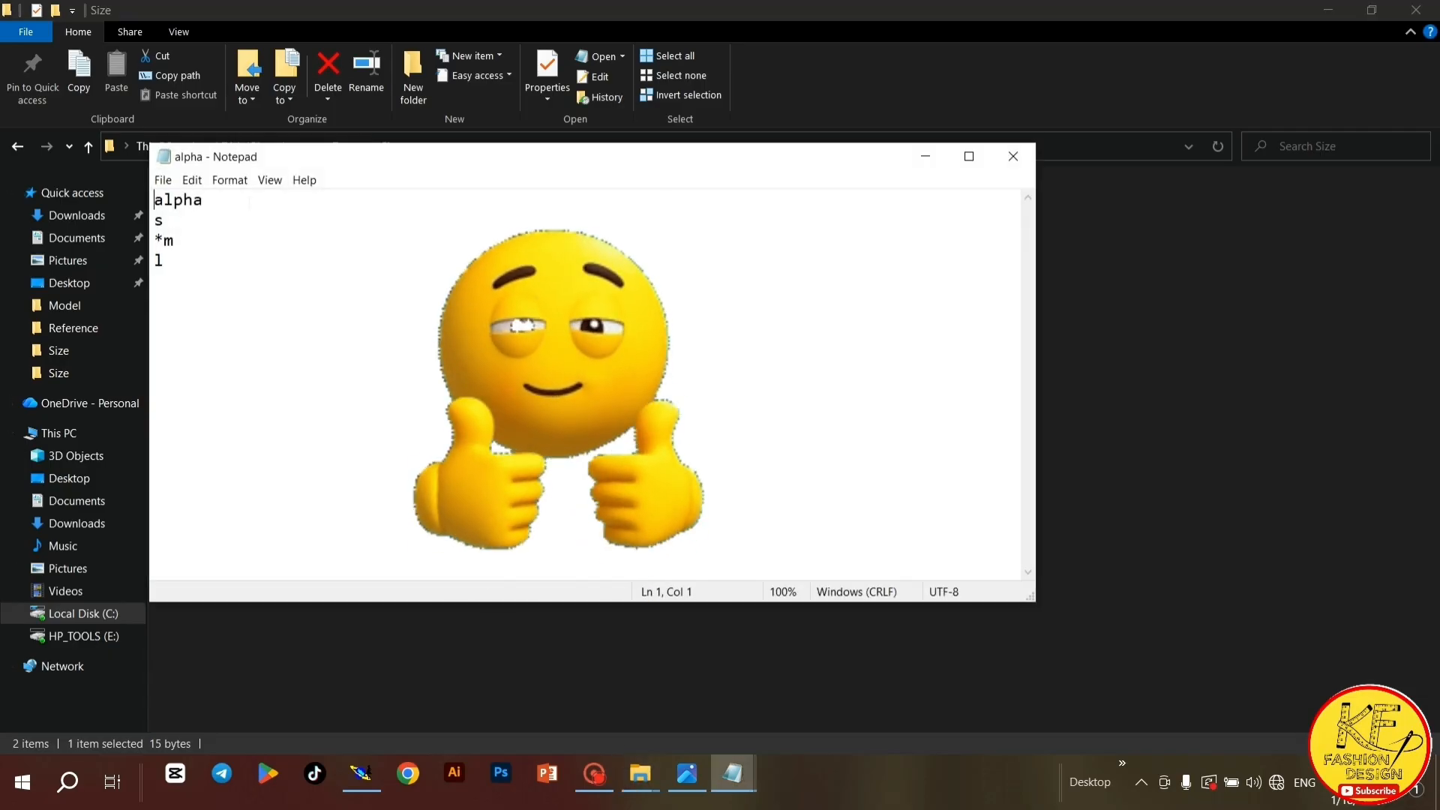
pyautogui.click(1010, 157)
pyautogui.click(525, 330)
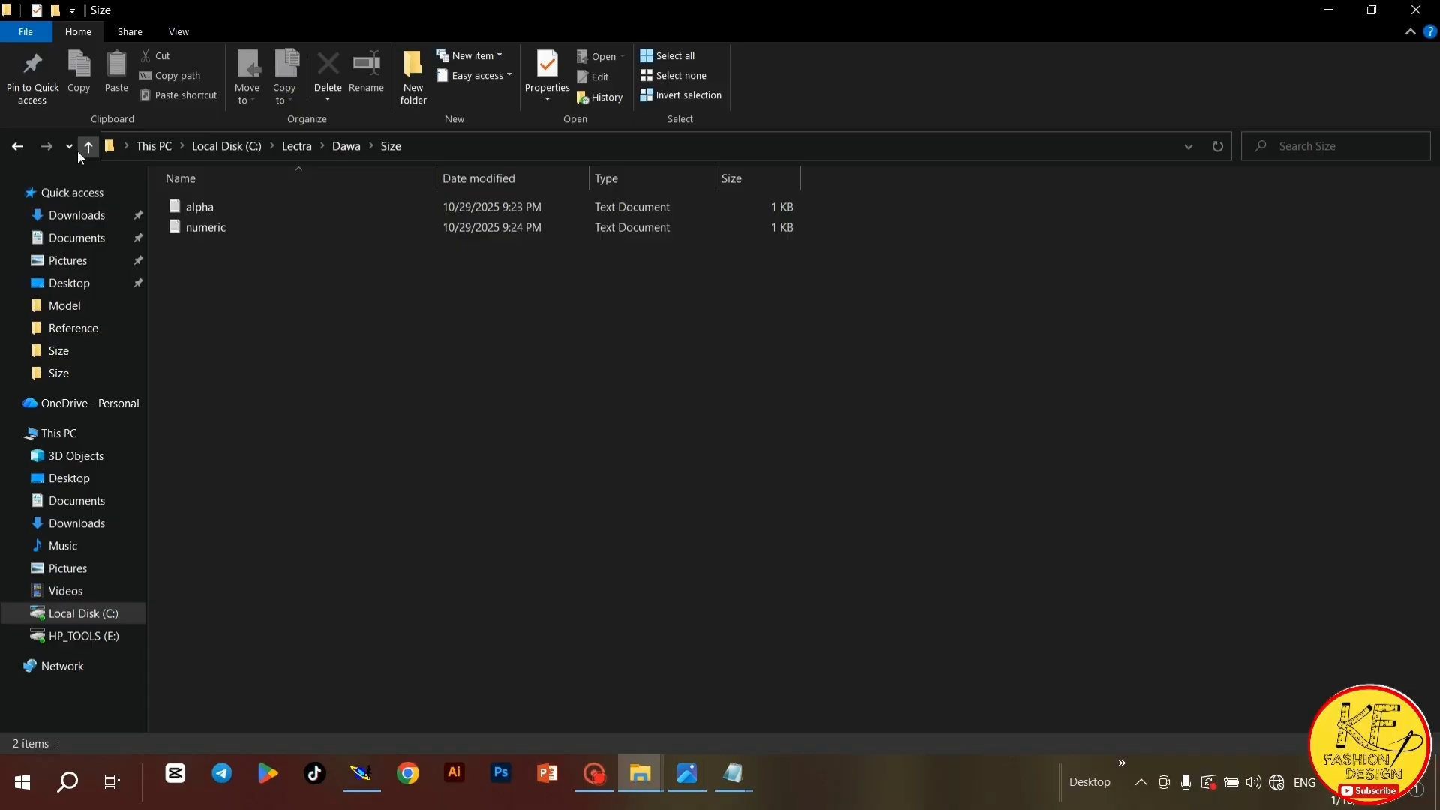
# Review the Marker, Model, Reference and Size folders of the older sample folder under Lectra, viewing the contents of Reference and Size
pyautogui.click(86, 149)
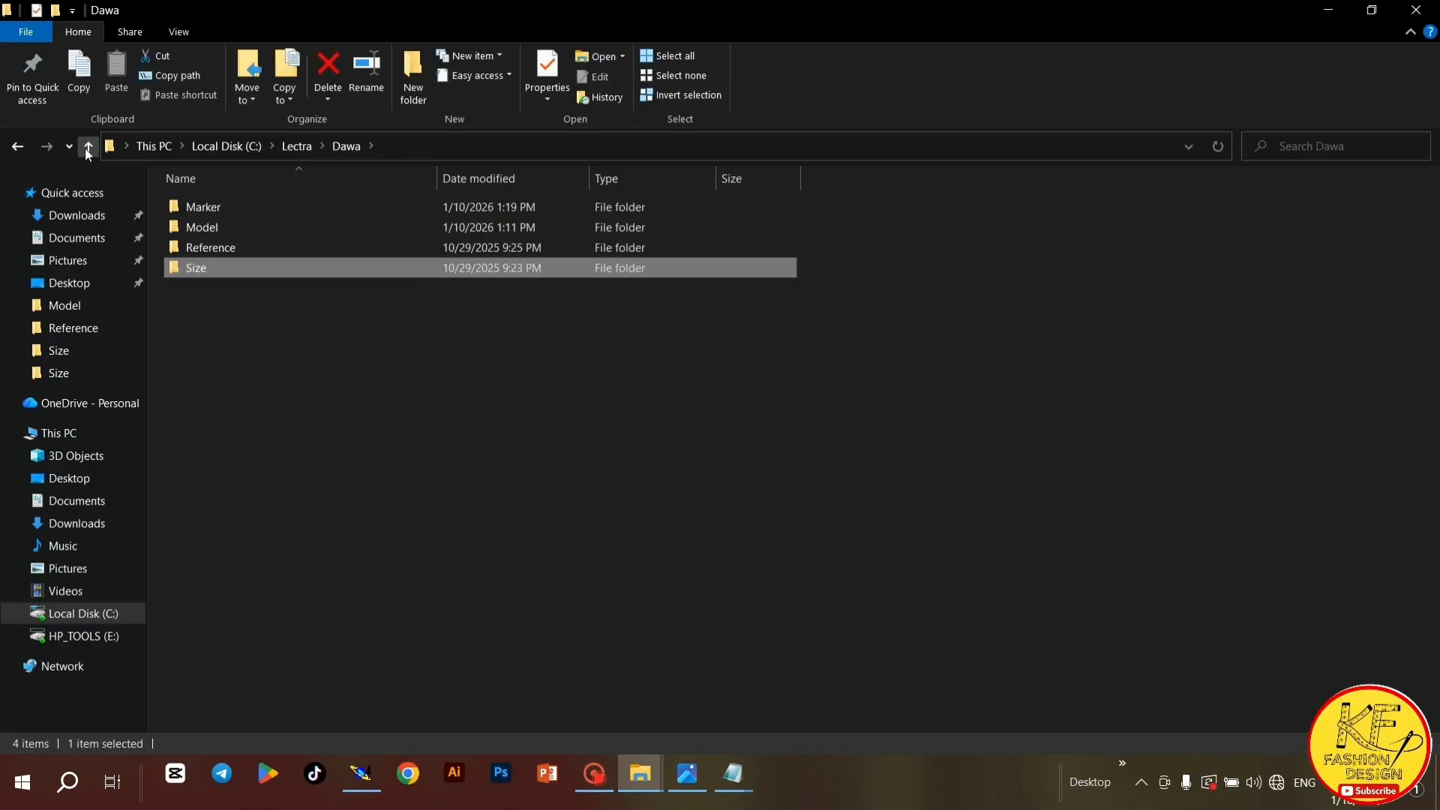
pyautogui.click(244, 324)
pyautogui.click(285, 202)
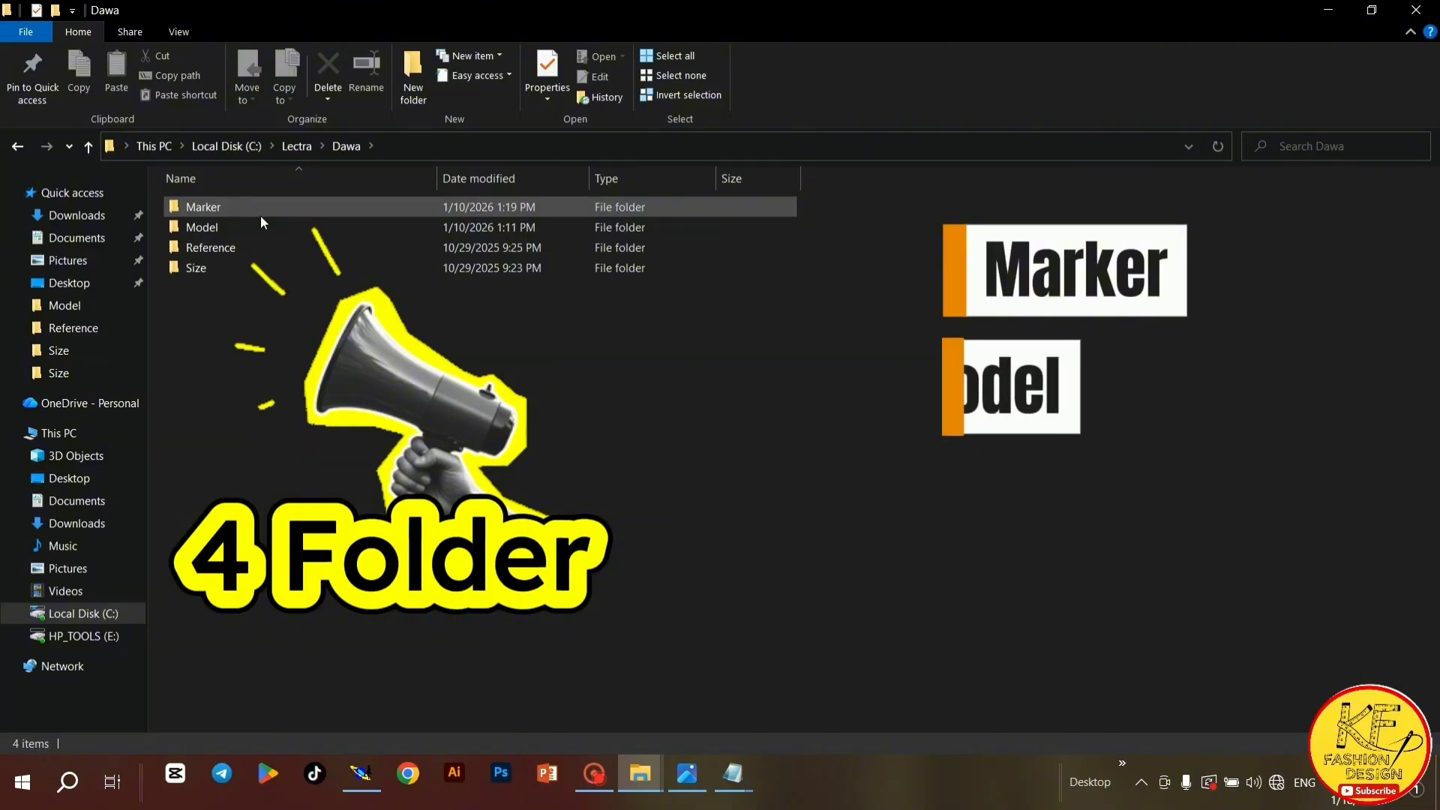
pyautogui.click(250, 233)
pyautogui.click(232, 248)
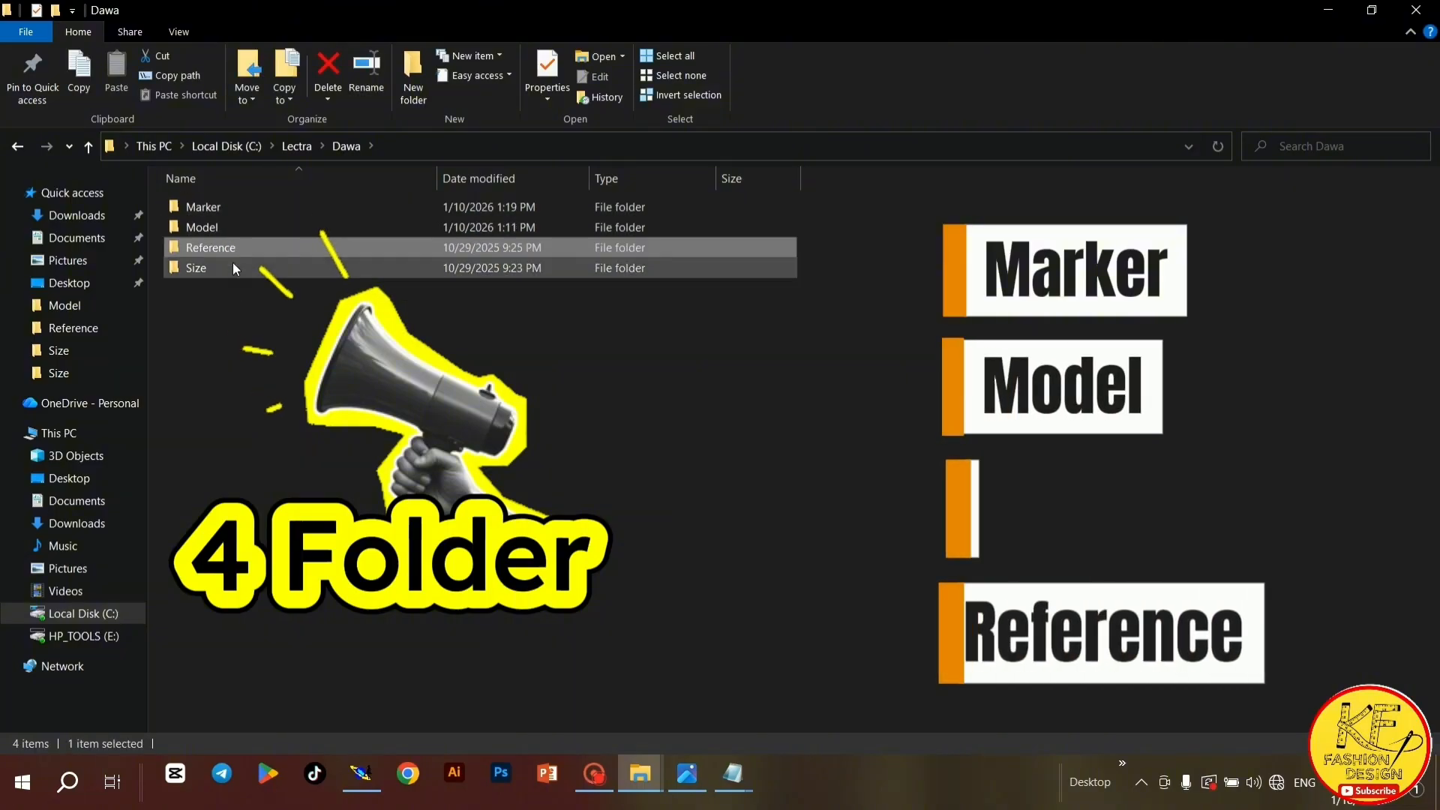
pyautogui.click(233, 271)
pyautogui.doubleClick(230, 247)
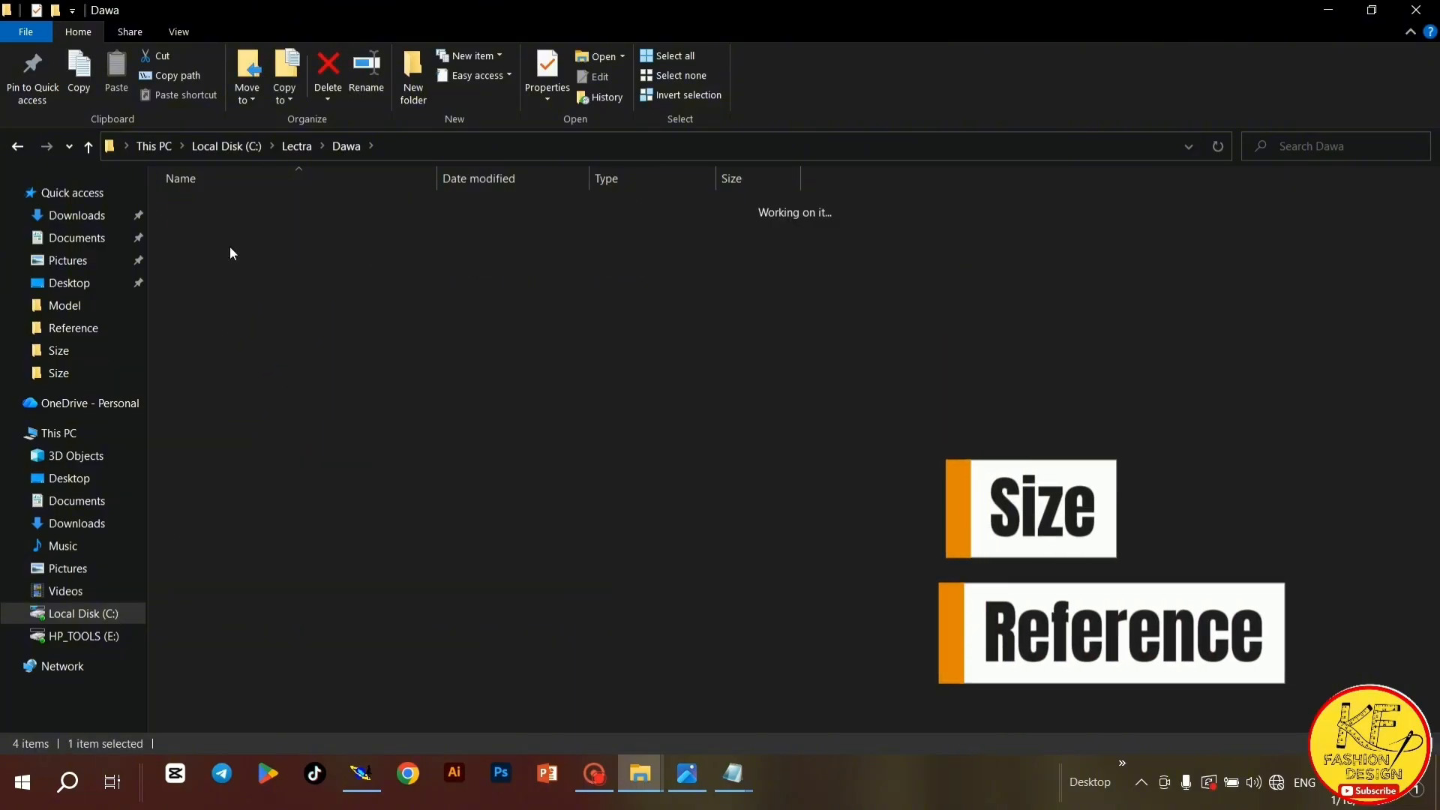
pyautogui.click(87, 146)
pyautogui.doubleClick(279, 269)
pyautogui.click(86, 144)
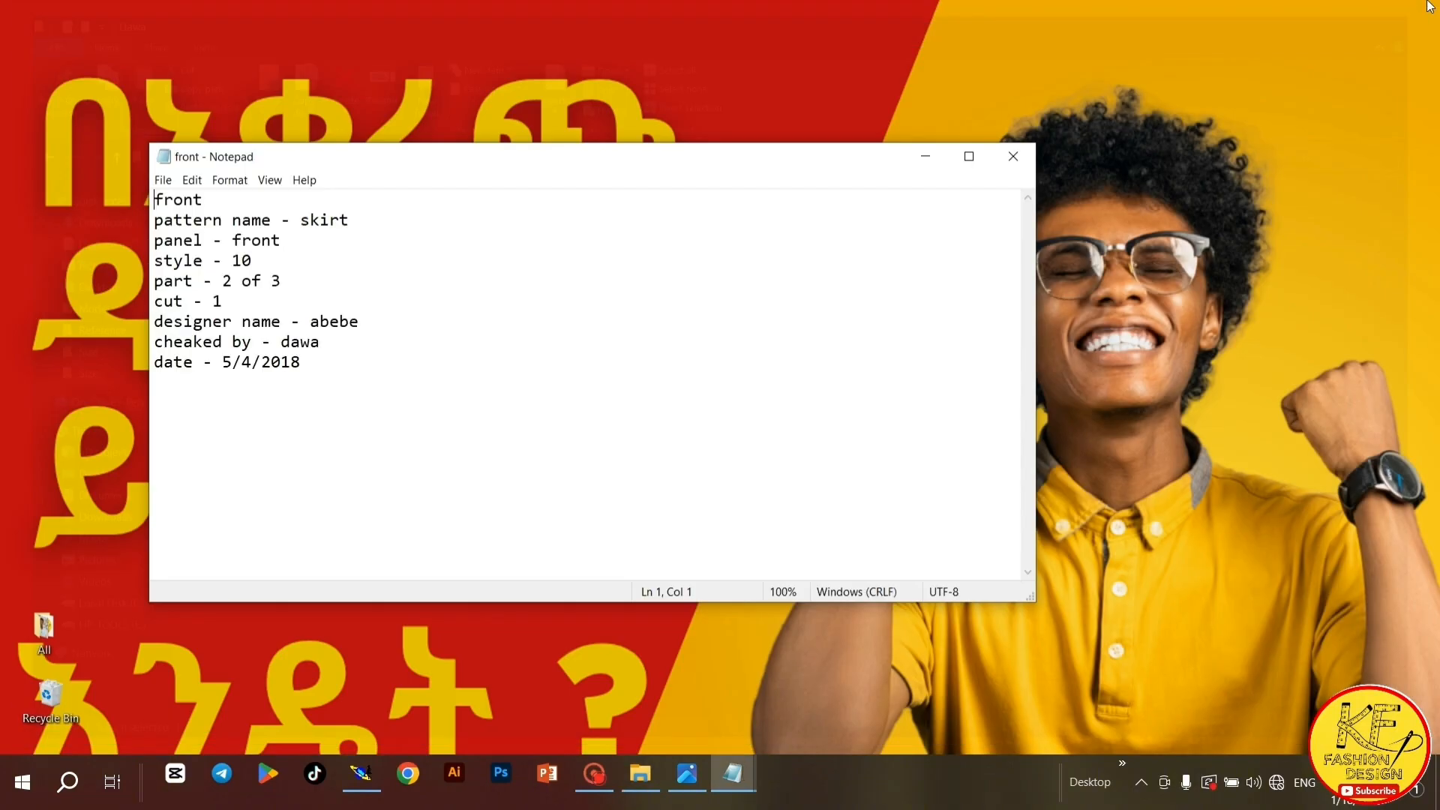
pyautogui.click(998, 156)
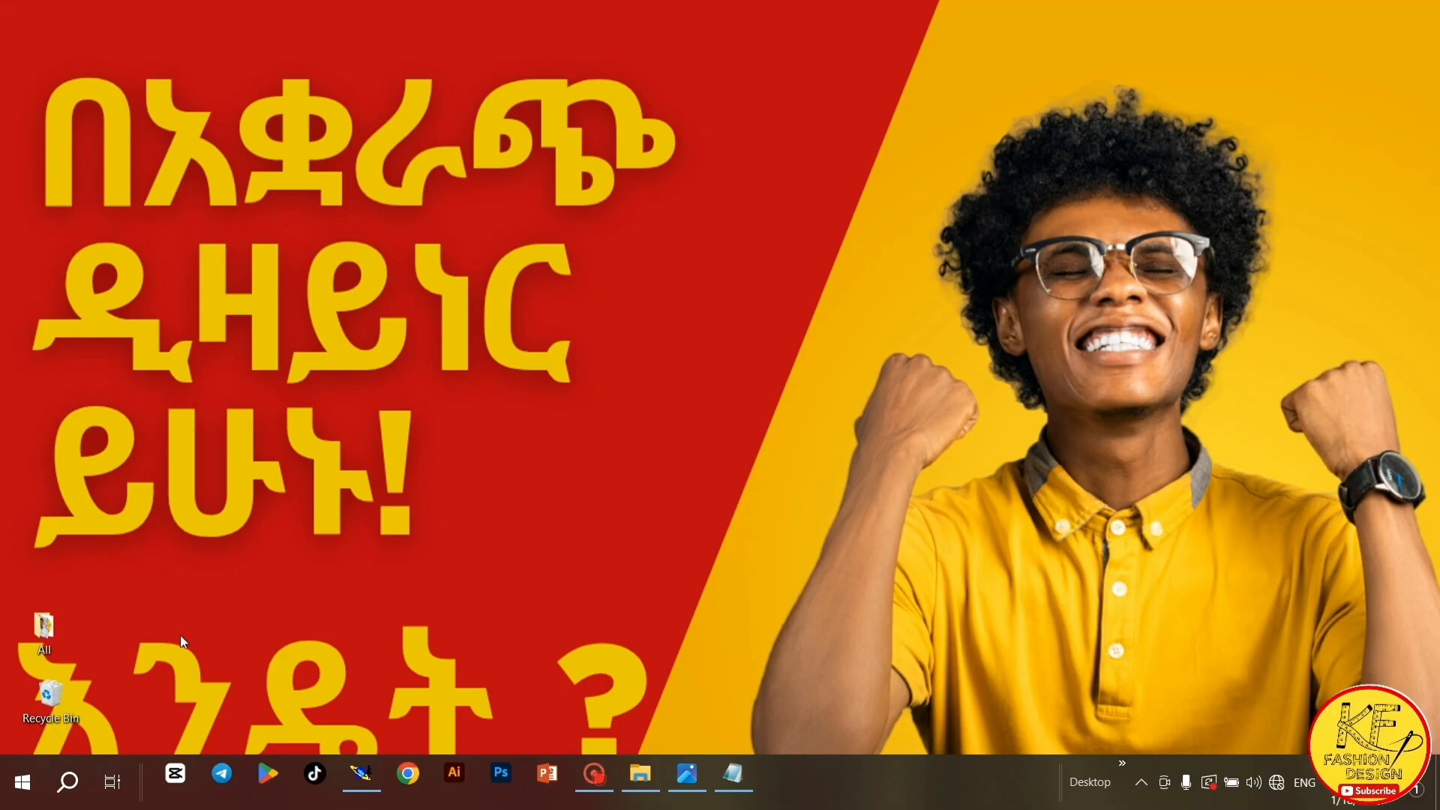
# Open a new file browser window and go to the designer's own folder inside Lectra on Local Disk (C:)
pyautogui.press('super+e')
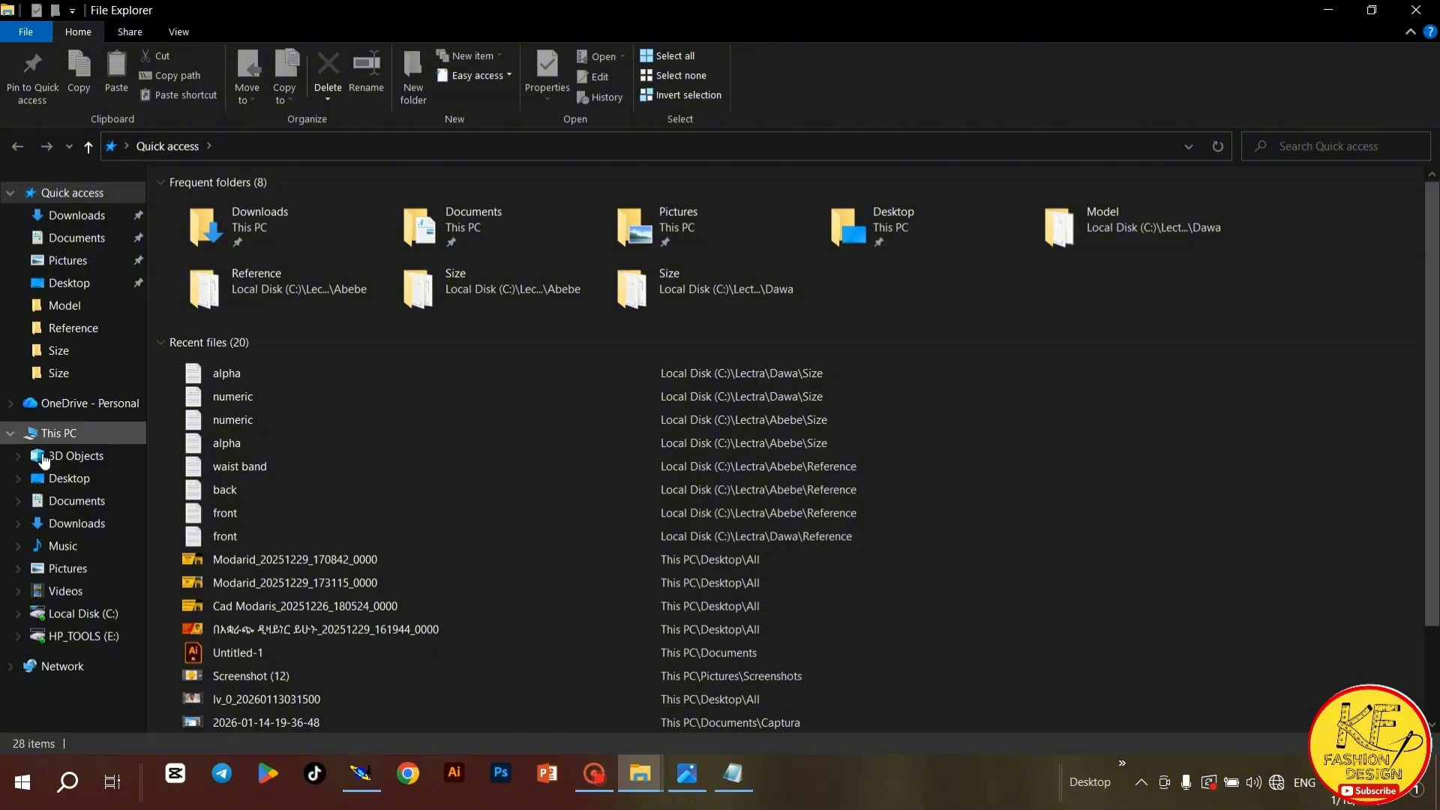
pyautogui.click(75, 438)
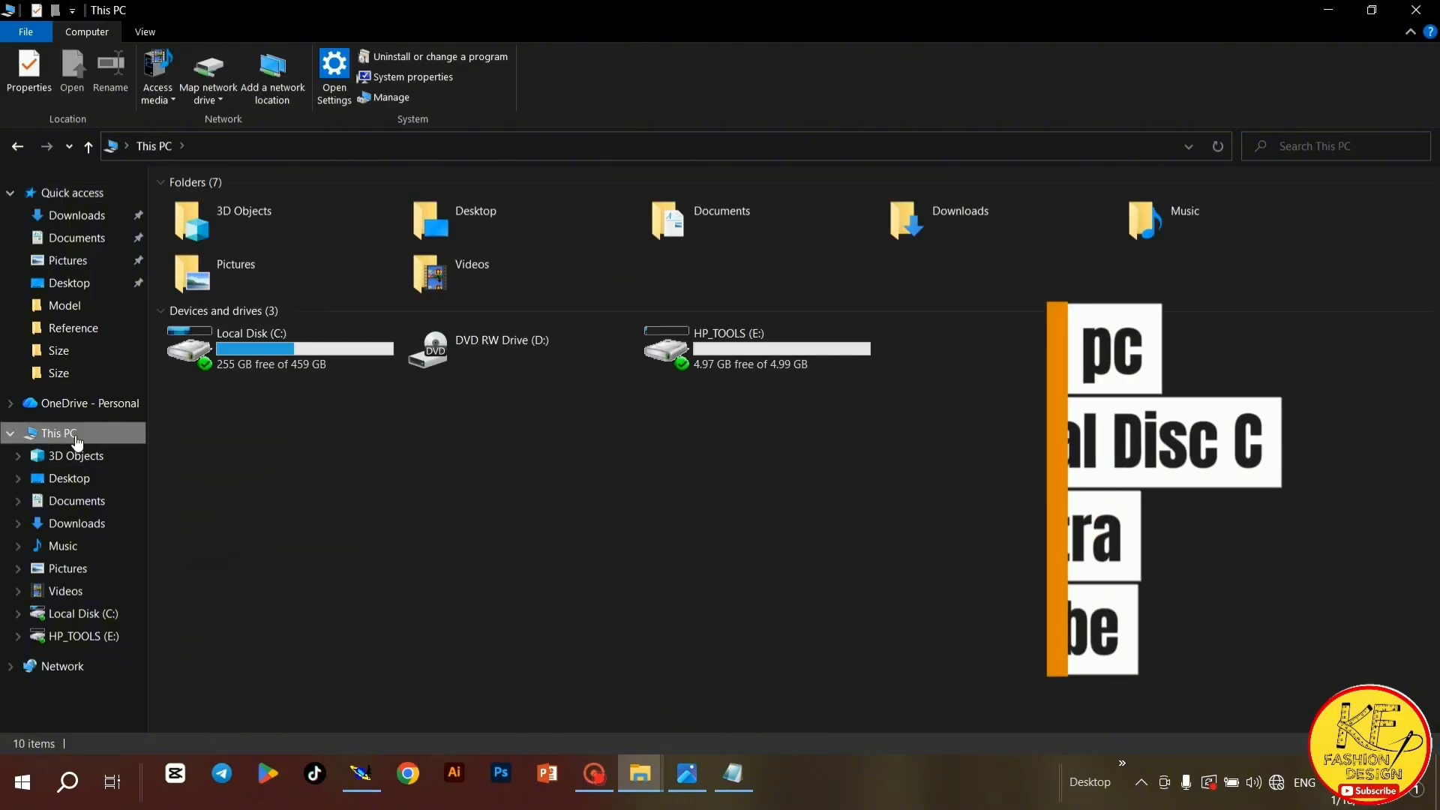
pyautogui.doubleClick(249, 366)
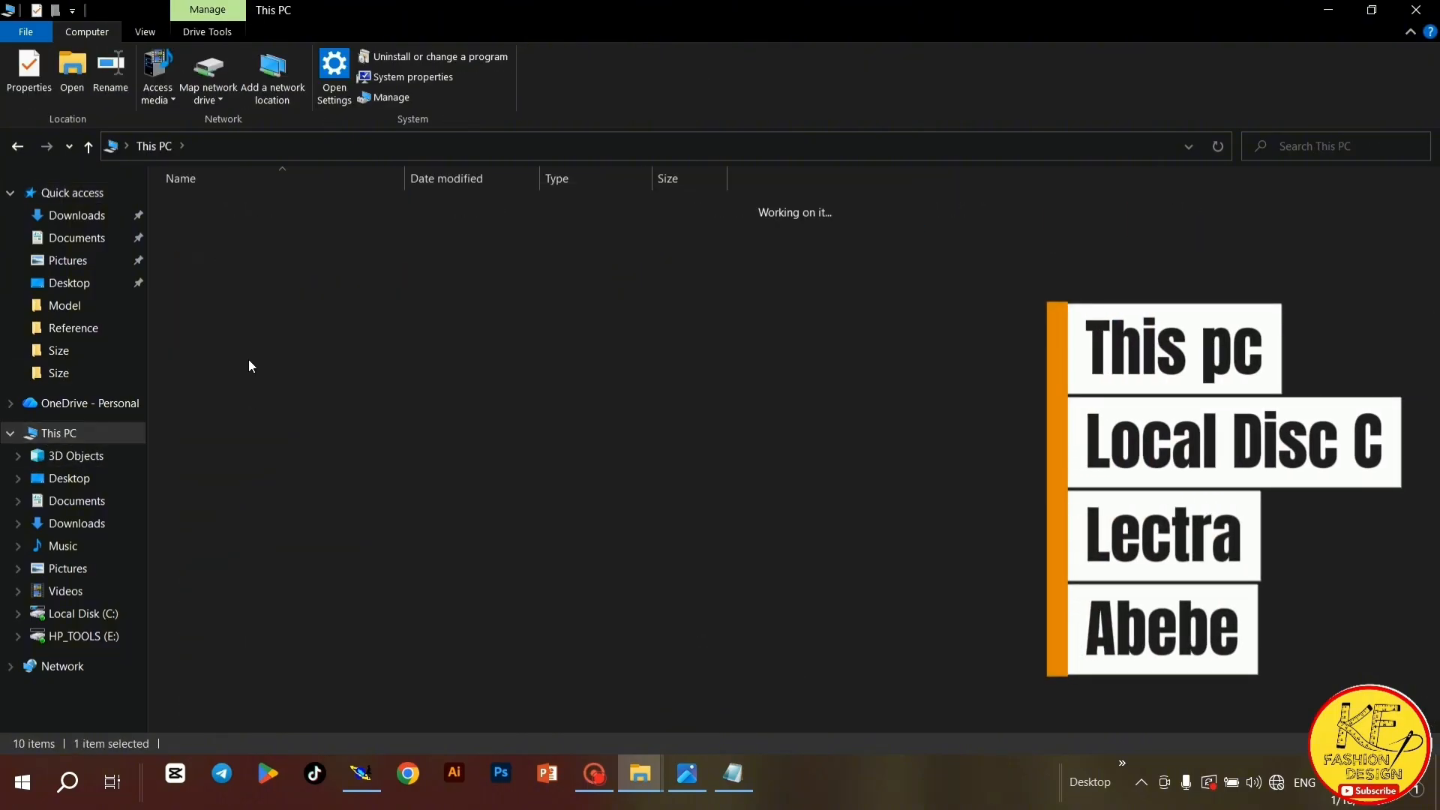
pyautogui.doubleClick(219, 299)
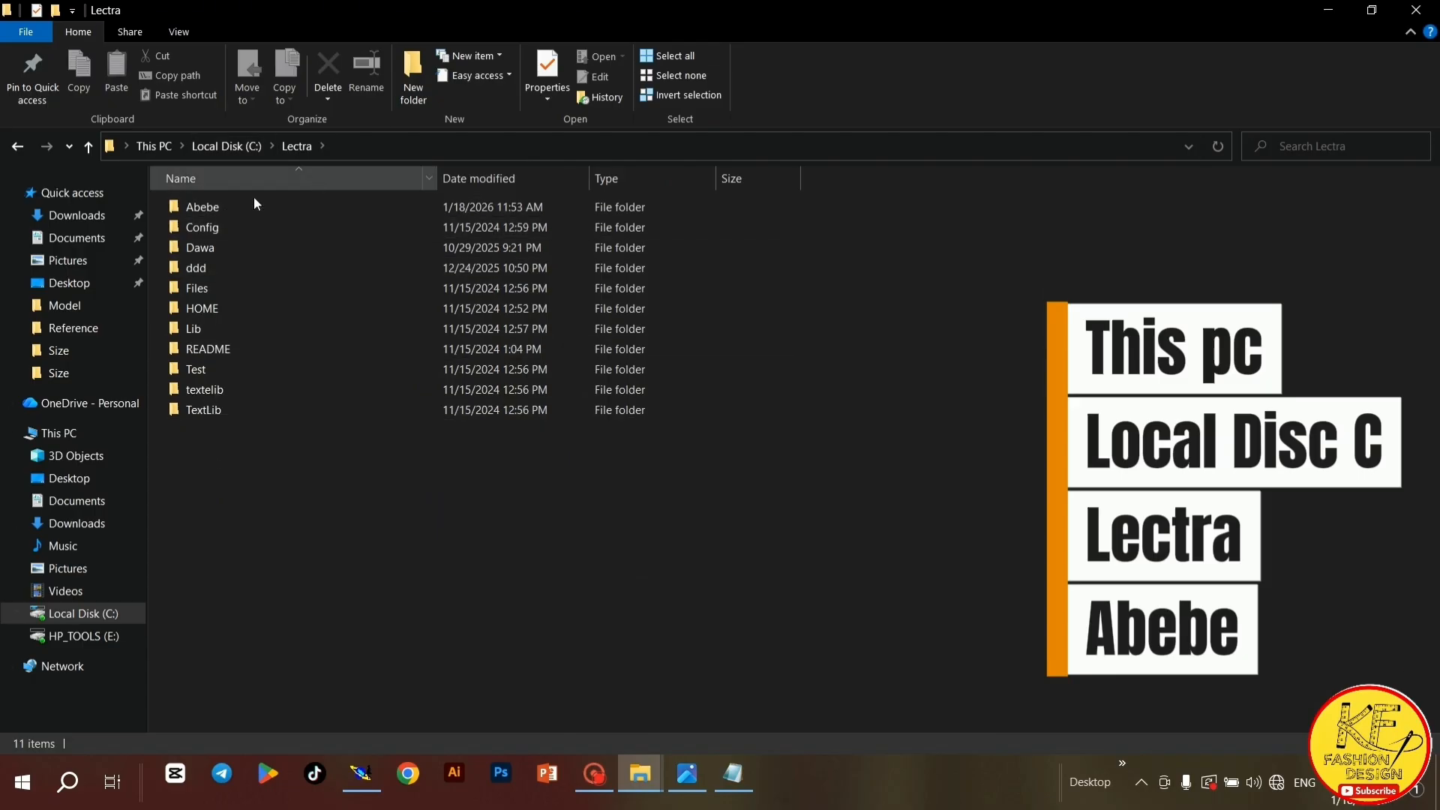
pyautogui.moveTo(225, 205)
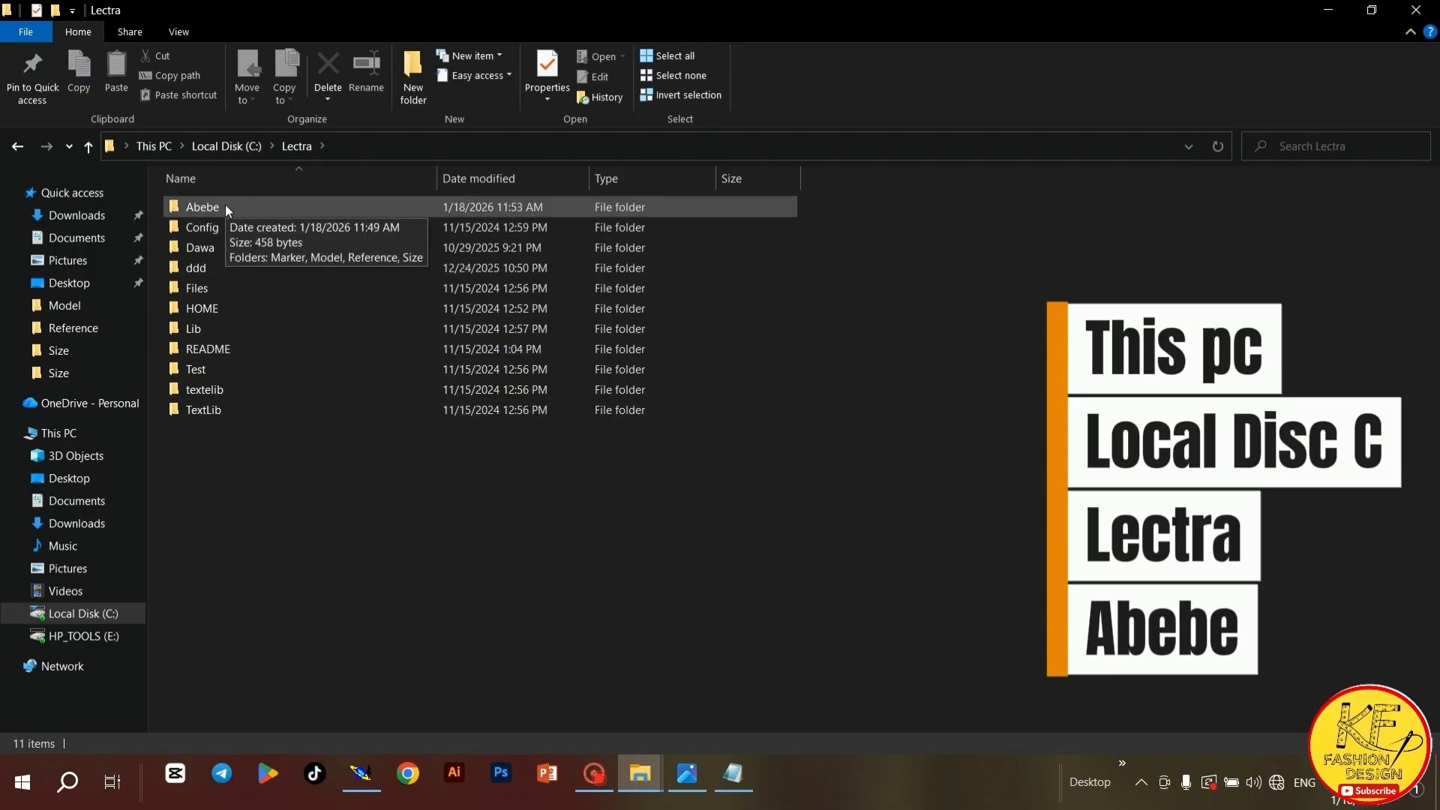
pyautogui.doubleClick(223, 204)
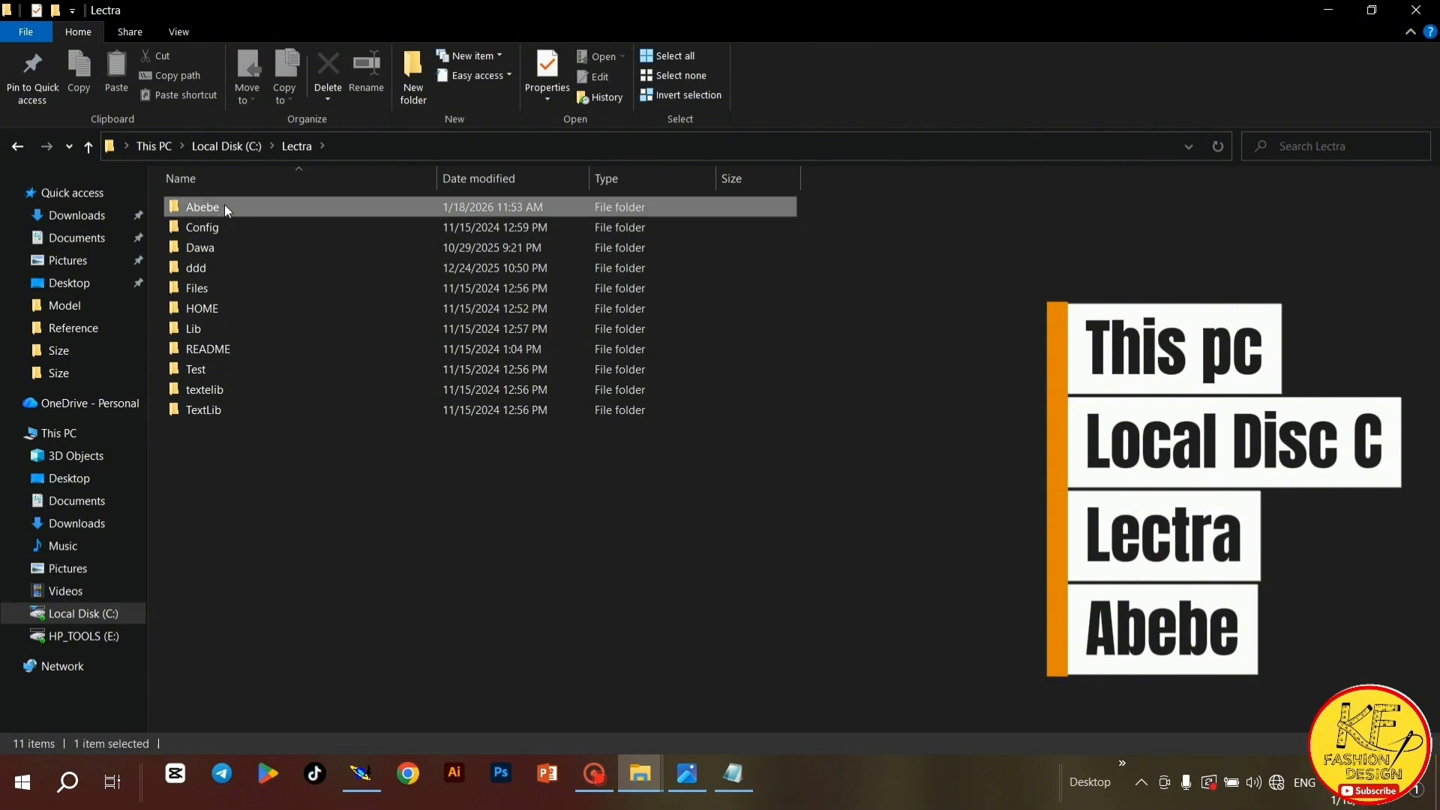
pyautogui.moveTo(223, 204)
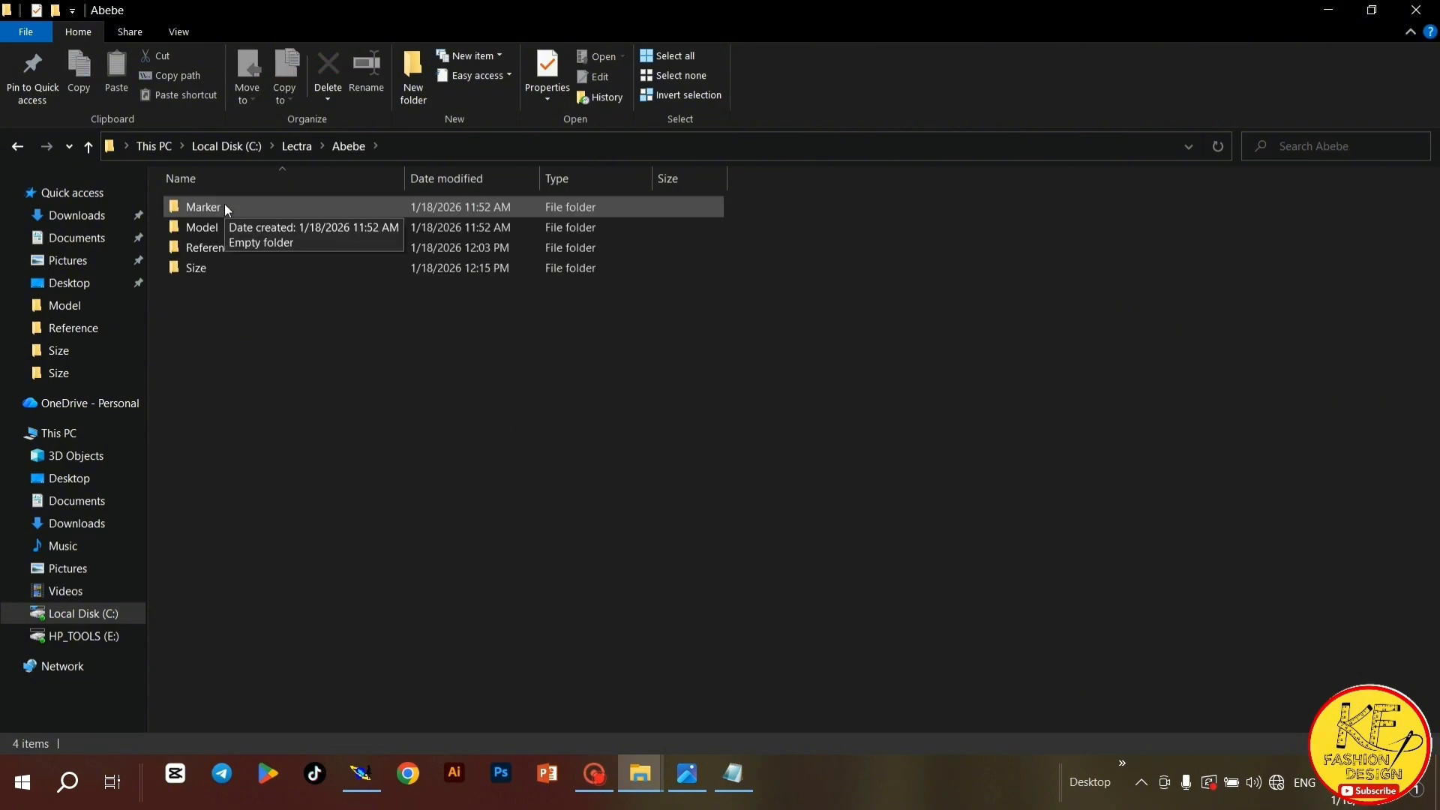
# Open the back, front and waist band text files in the Reference folder to check their panel details, closing each one
pyautogui.doubleClick(238, 253)
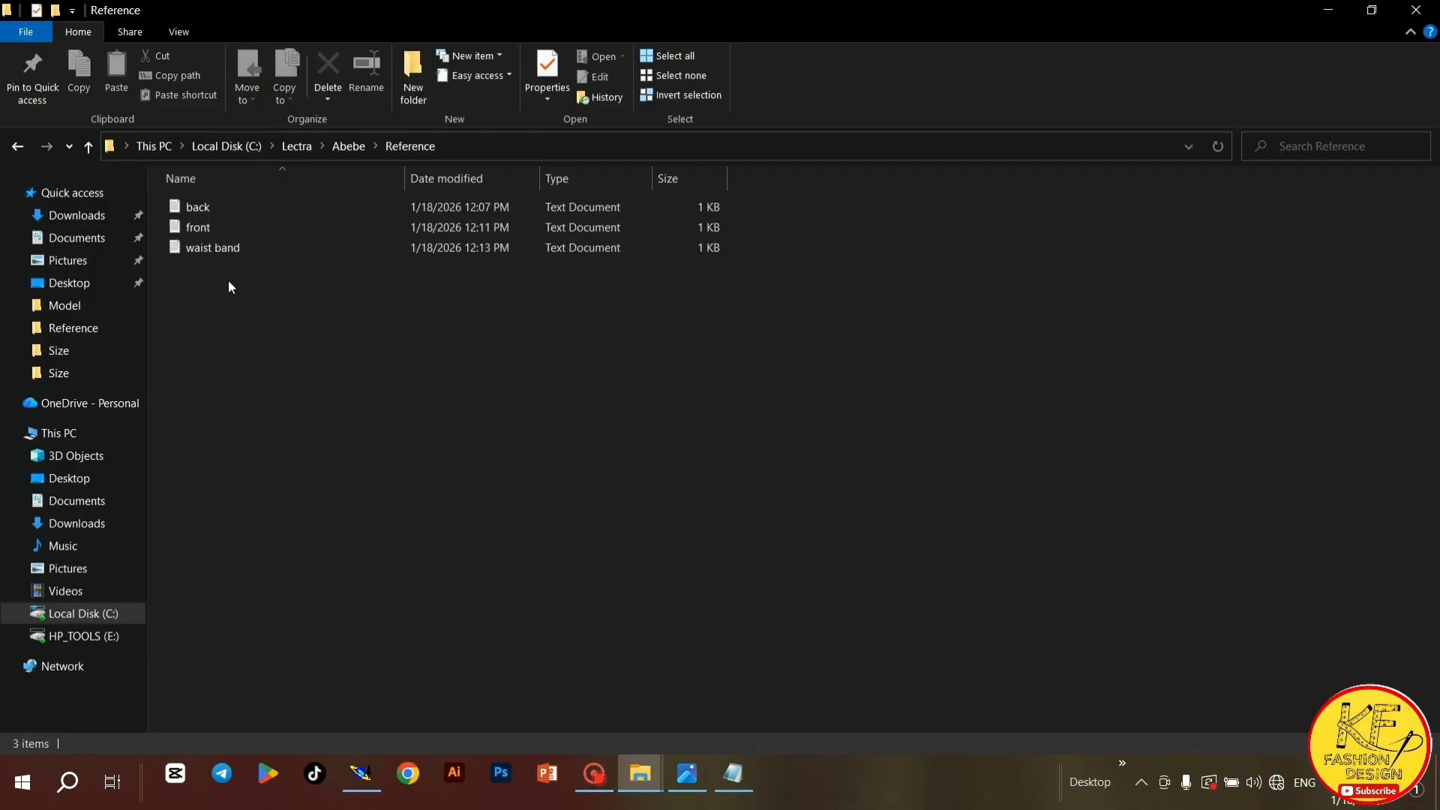
pyautogui.doubleClick(198, 207)
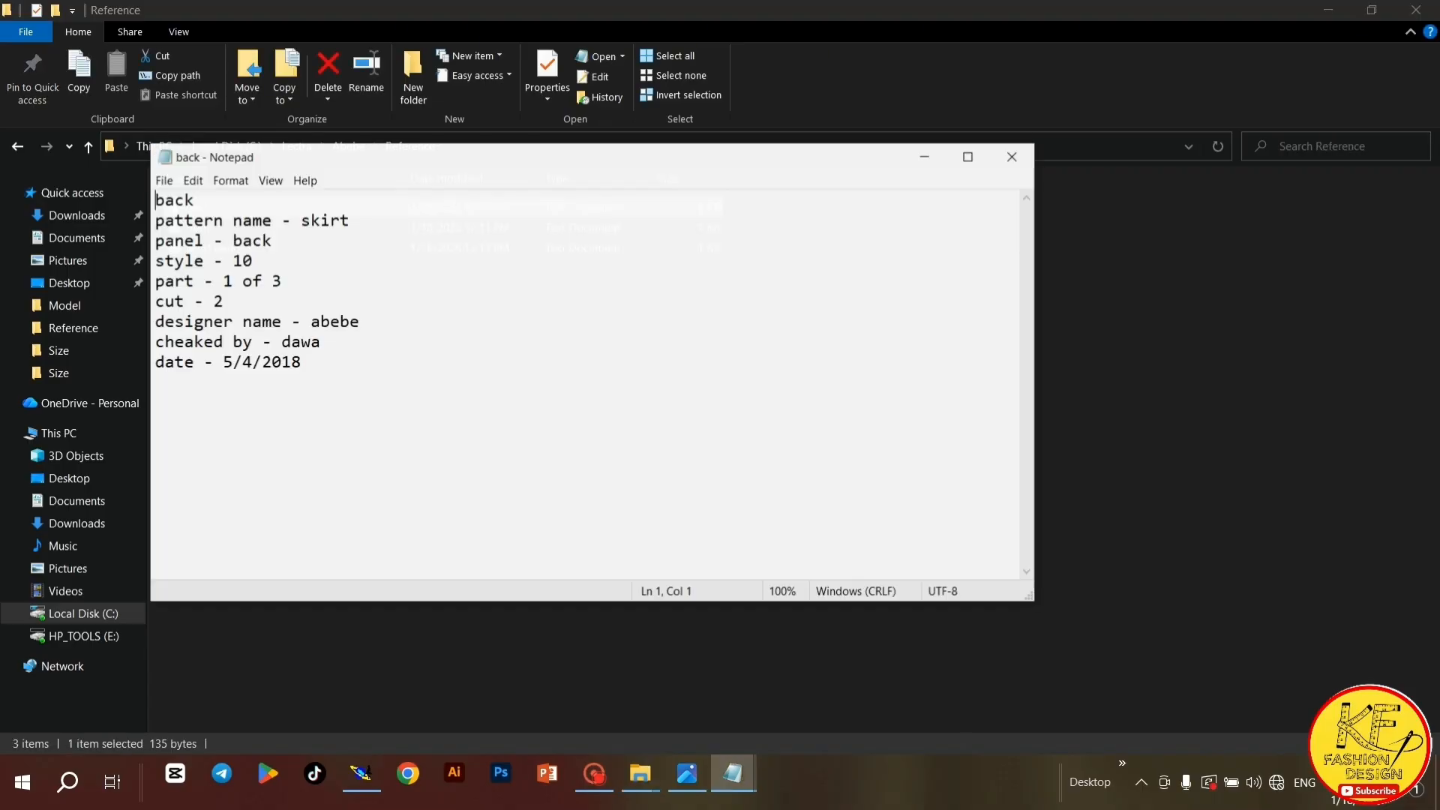
pyautogui.click(1012, 156)
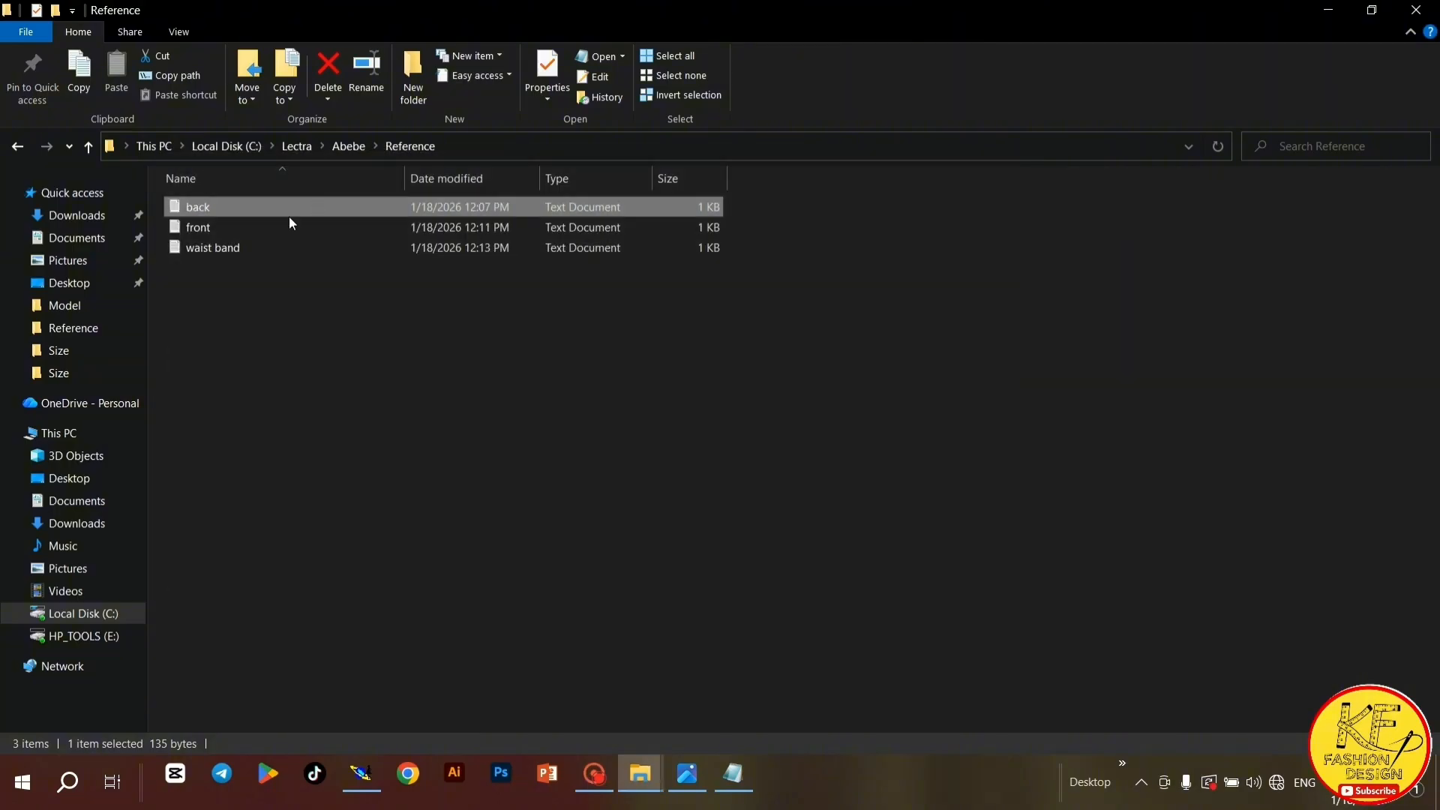
pyautogui.doubleClick(273, 228)
pyautogui.click(1013, 156)
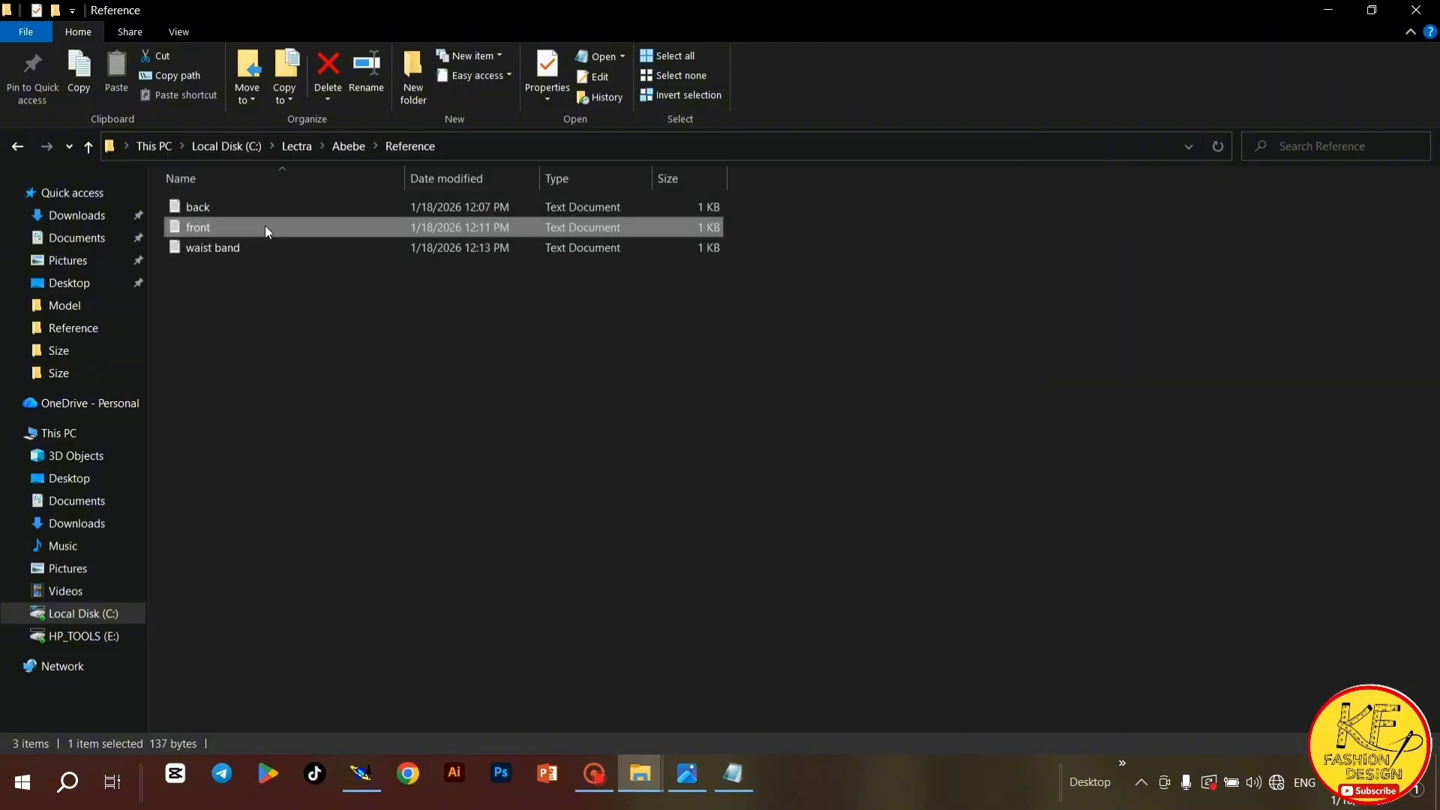
pyautogui.doubleClick(242, 244)
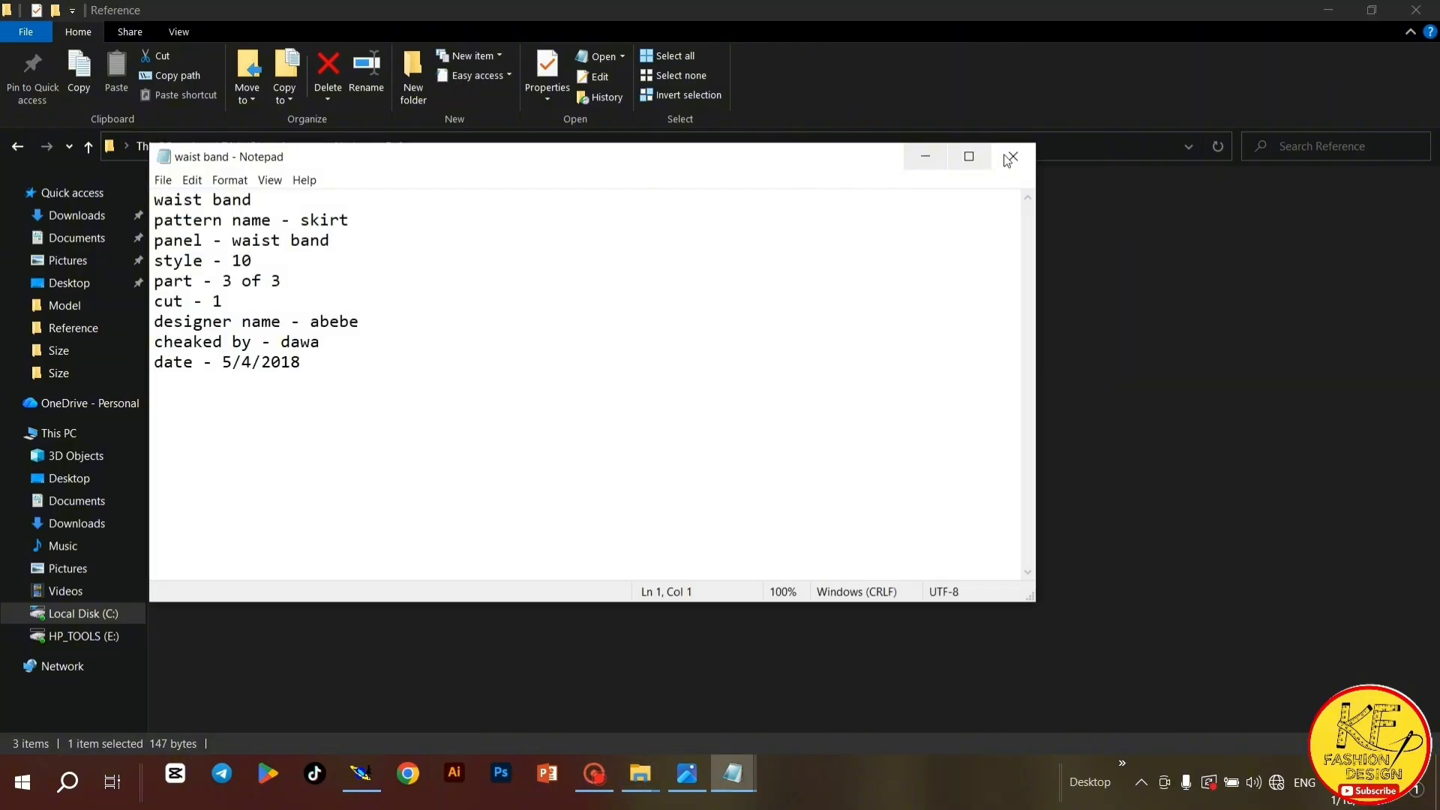
pyautogui.click(1008, 158)
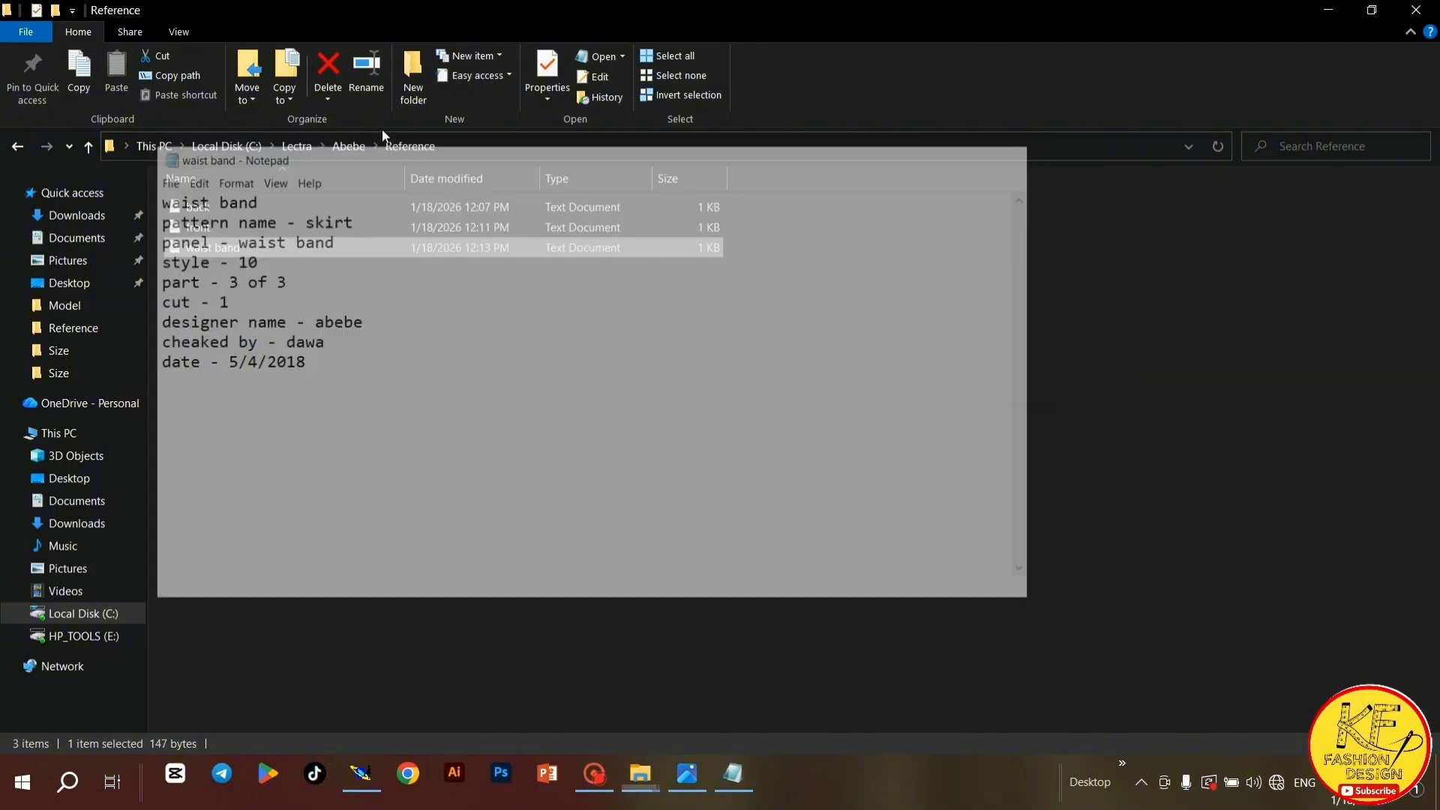
# Go to the Size folder, check the alpha and numeric text files, and return to the parent folder
pyautogui.click(88, 147)
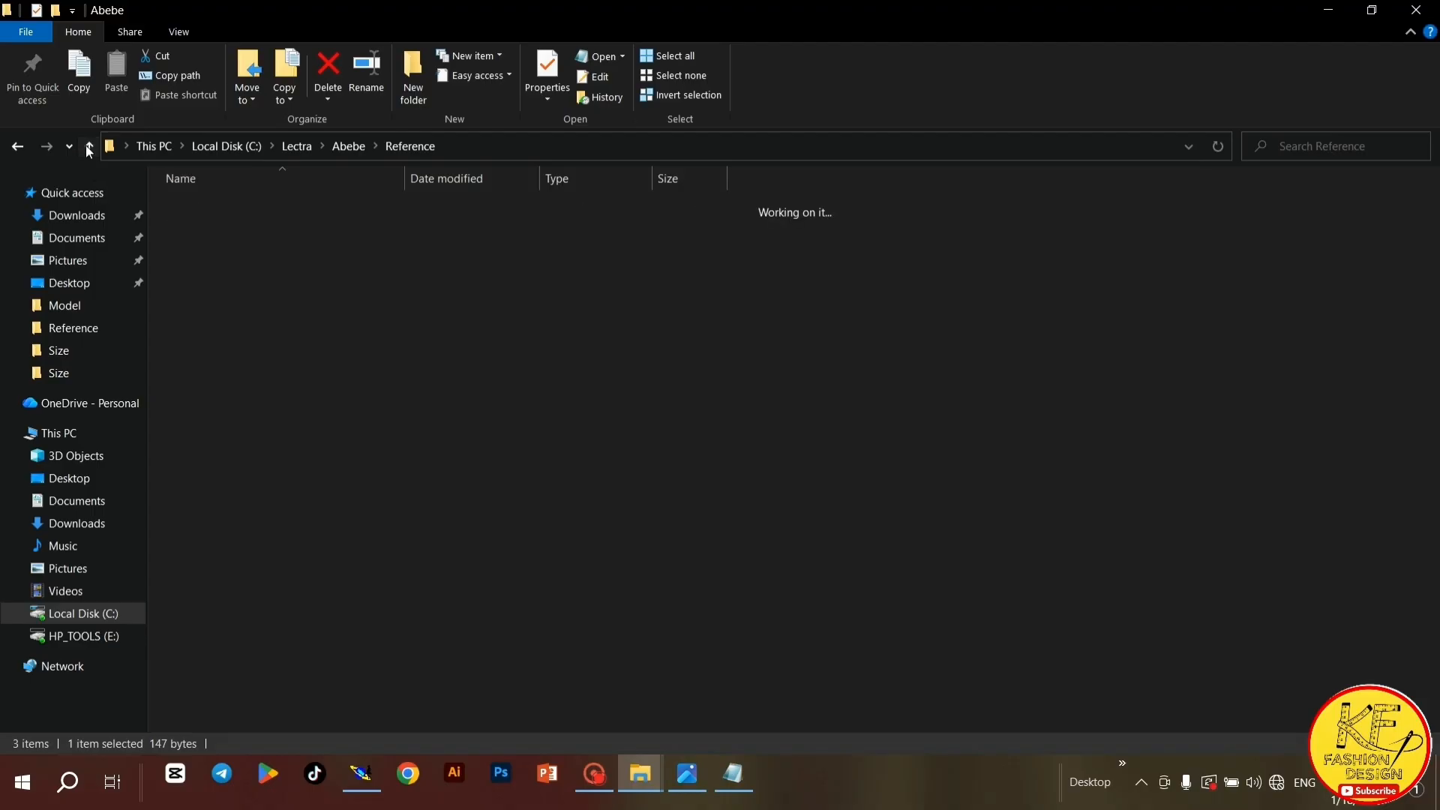
pyautogui.doubleClick(204, 267)
pyautogui.click(304, 206)
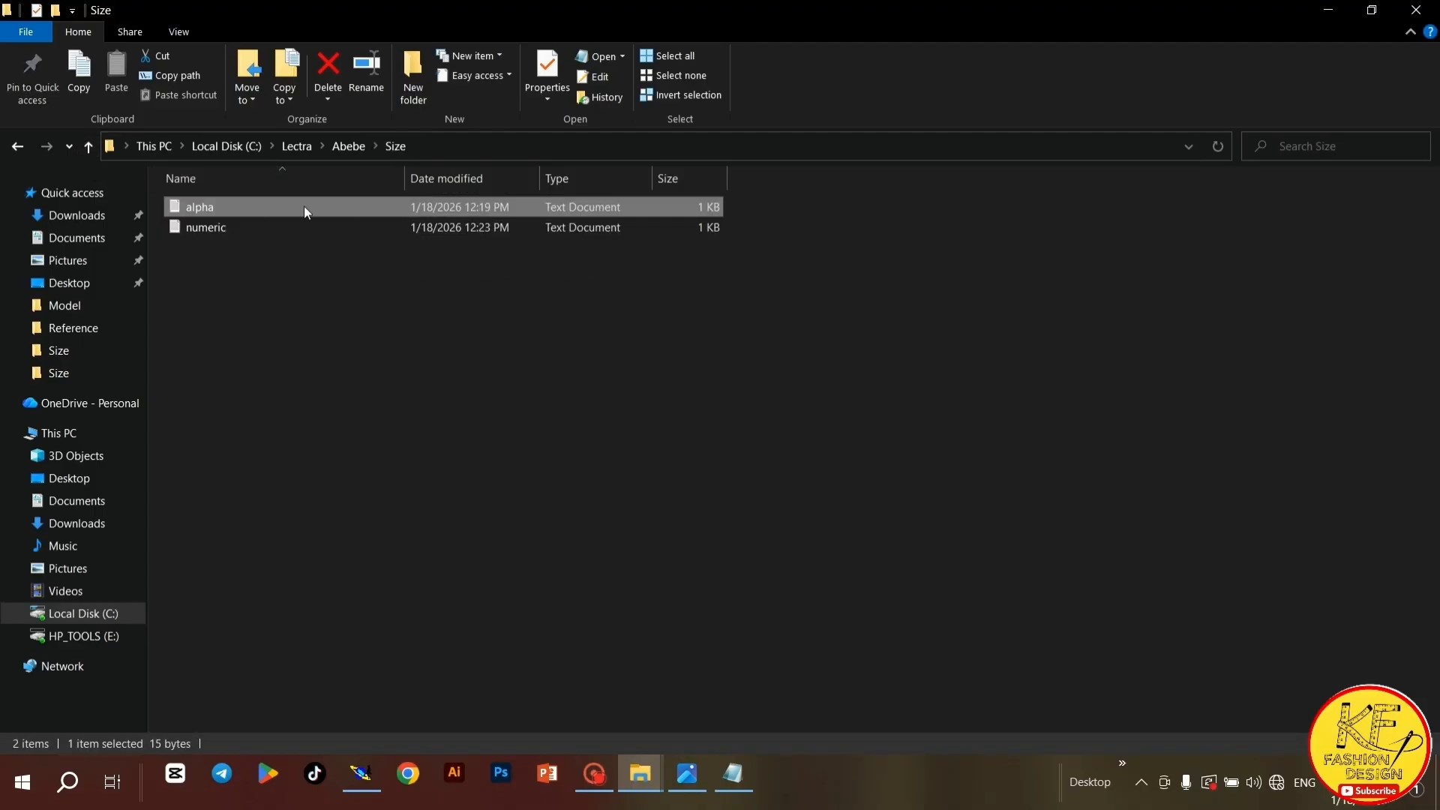
pyautogui.doubleClick(232, 209)
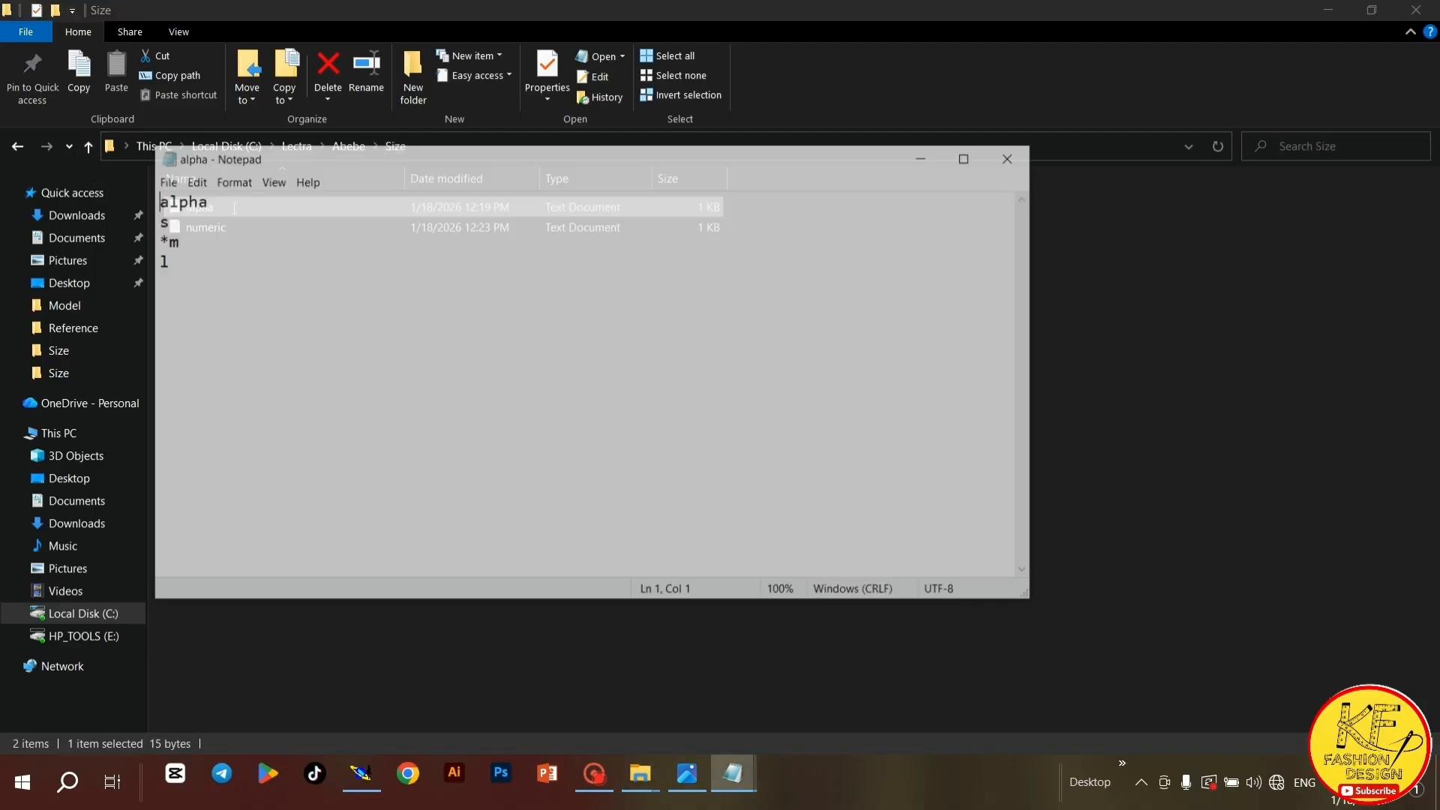
pyautogui.click(1008, 158)
pyautogui.doubleClick(308, 231)
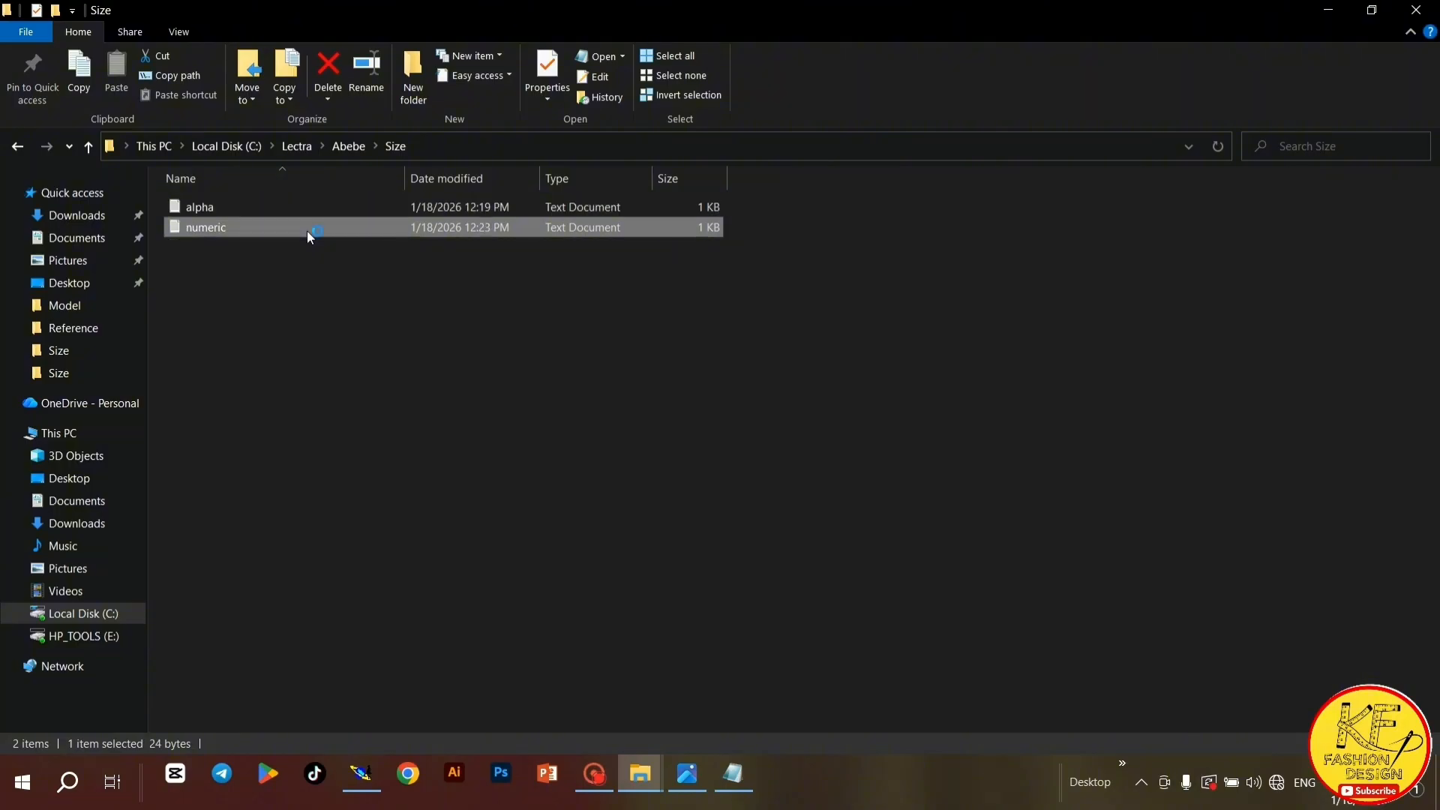
pyautogui.click(1012, 156)
pyautogui.click(90, 149)
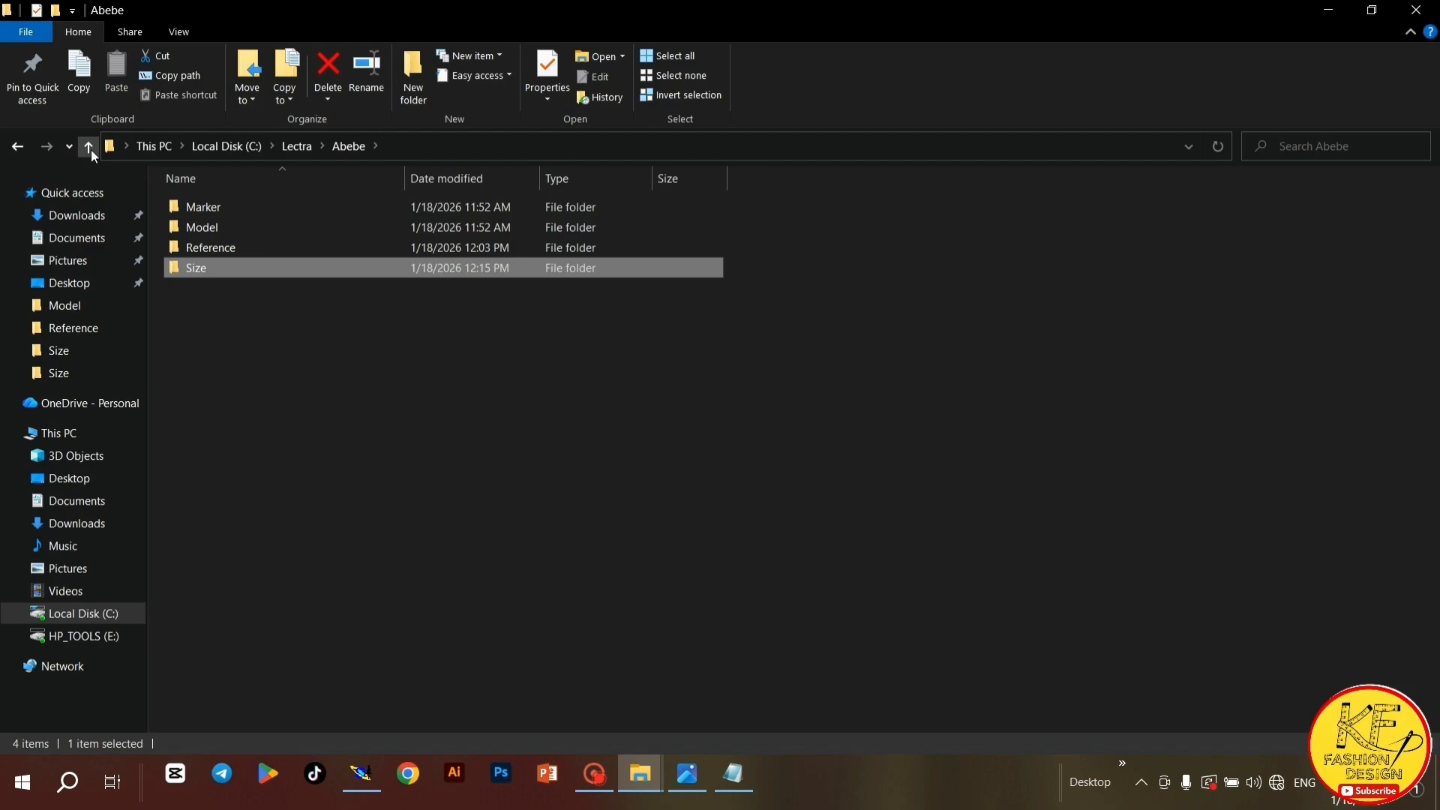
# Minimise the file browser, switch to ModarisV6R1 and look over its Sheet, Display, Sizes, File and Edit commands
pyautogui.click(1321, 8)
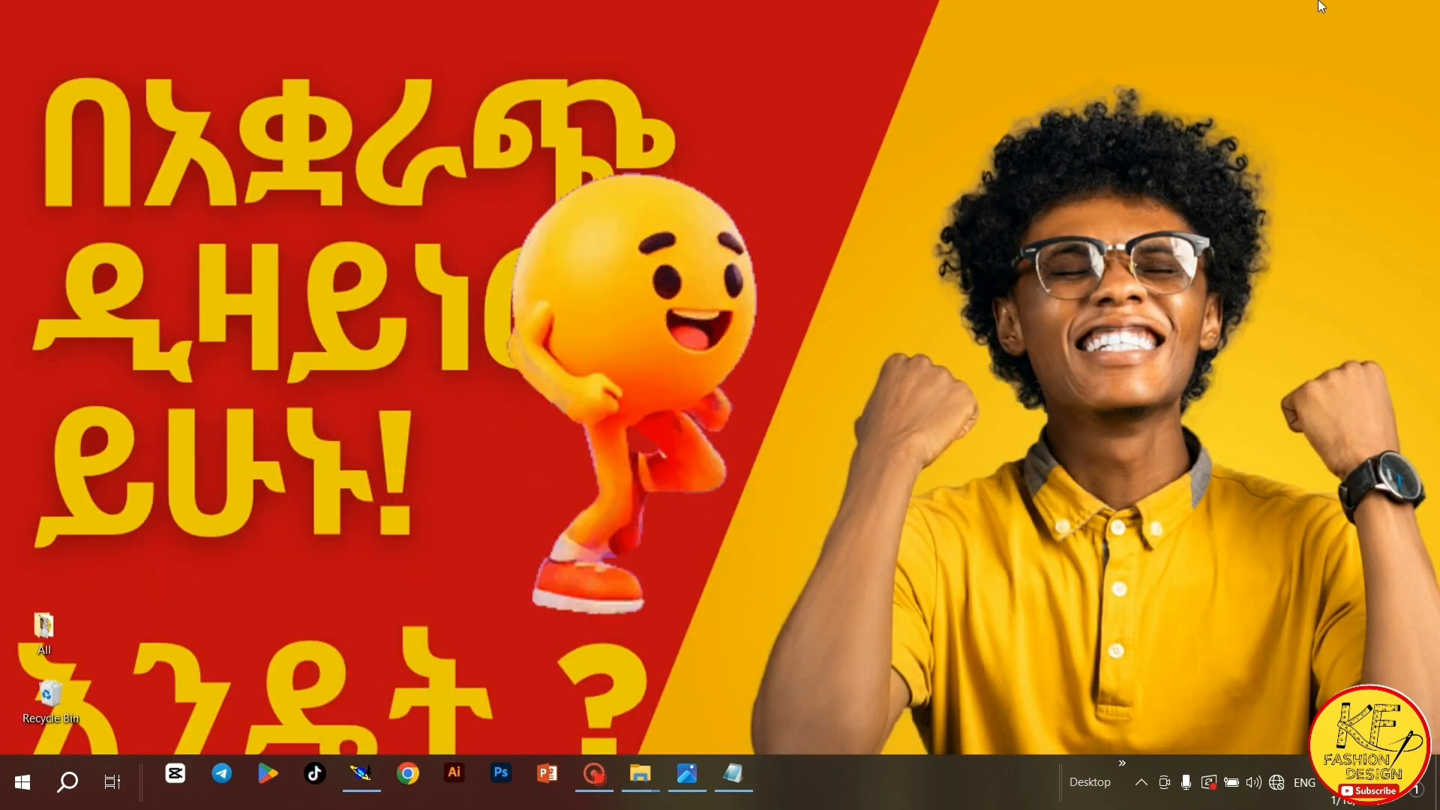
pyautogui.click(361, 775)
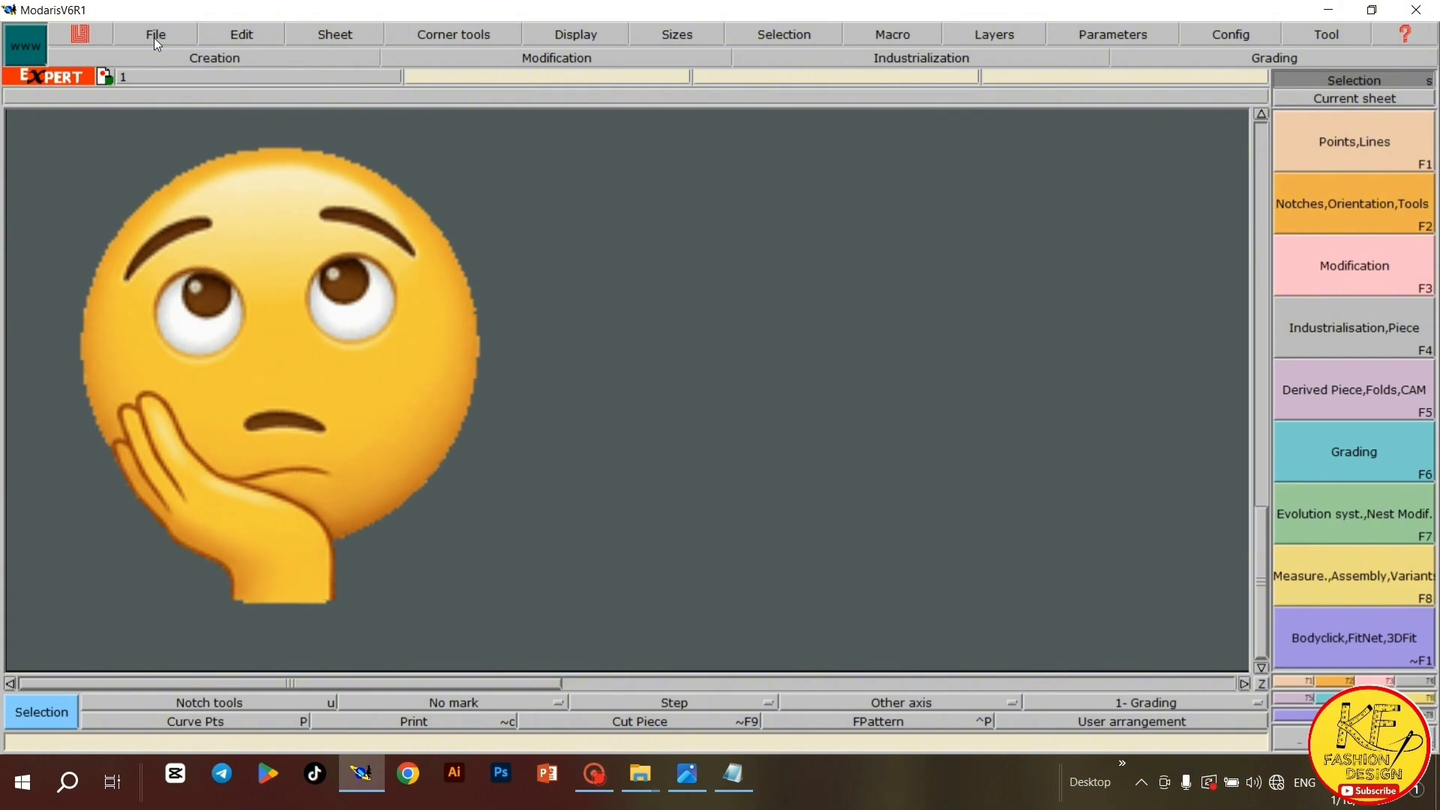
pyautogui.click(209, 33)
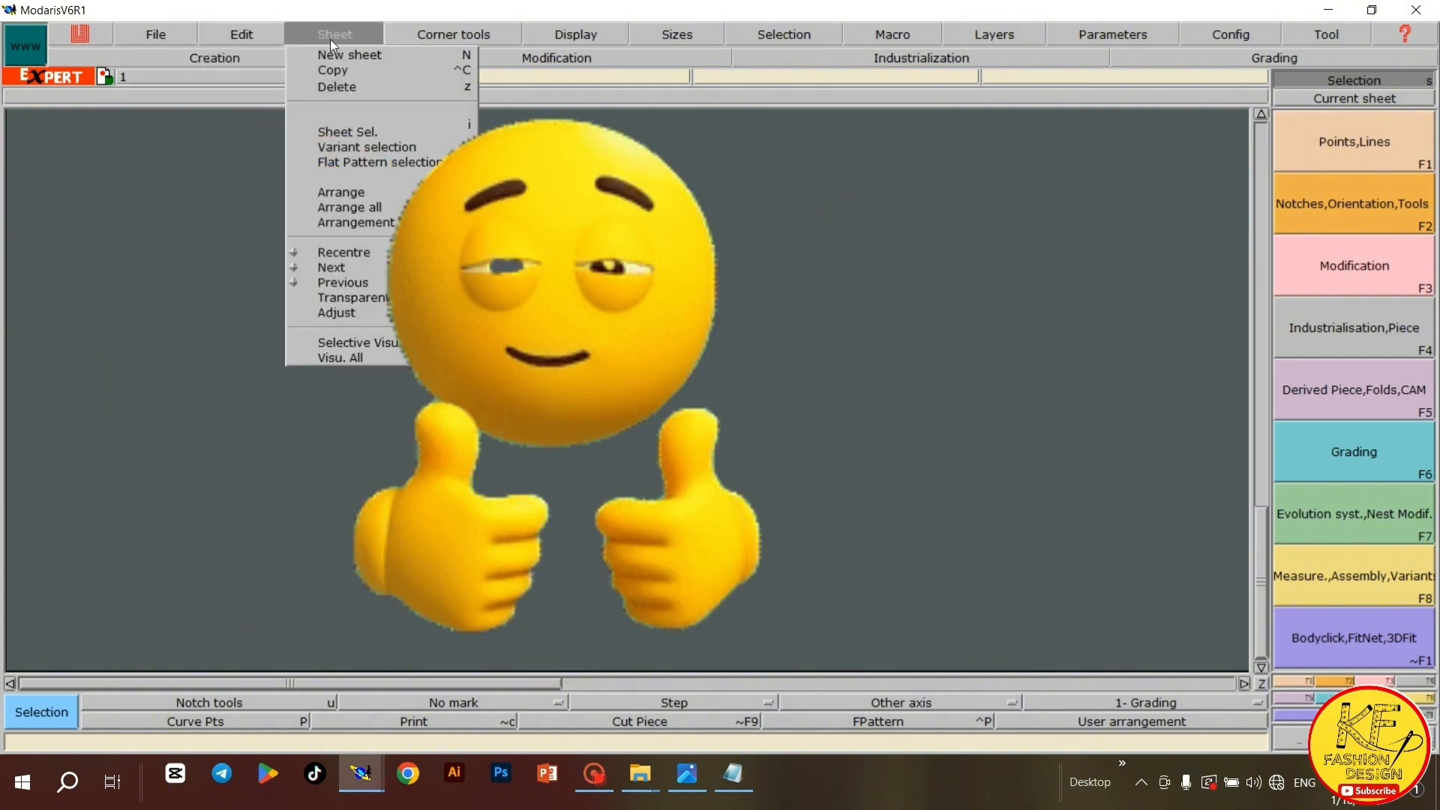
pyautogui.moveTo(575, 33)
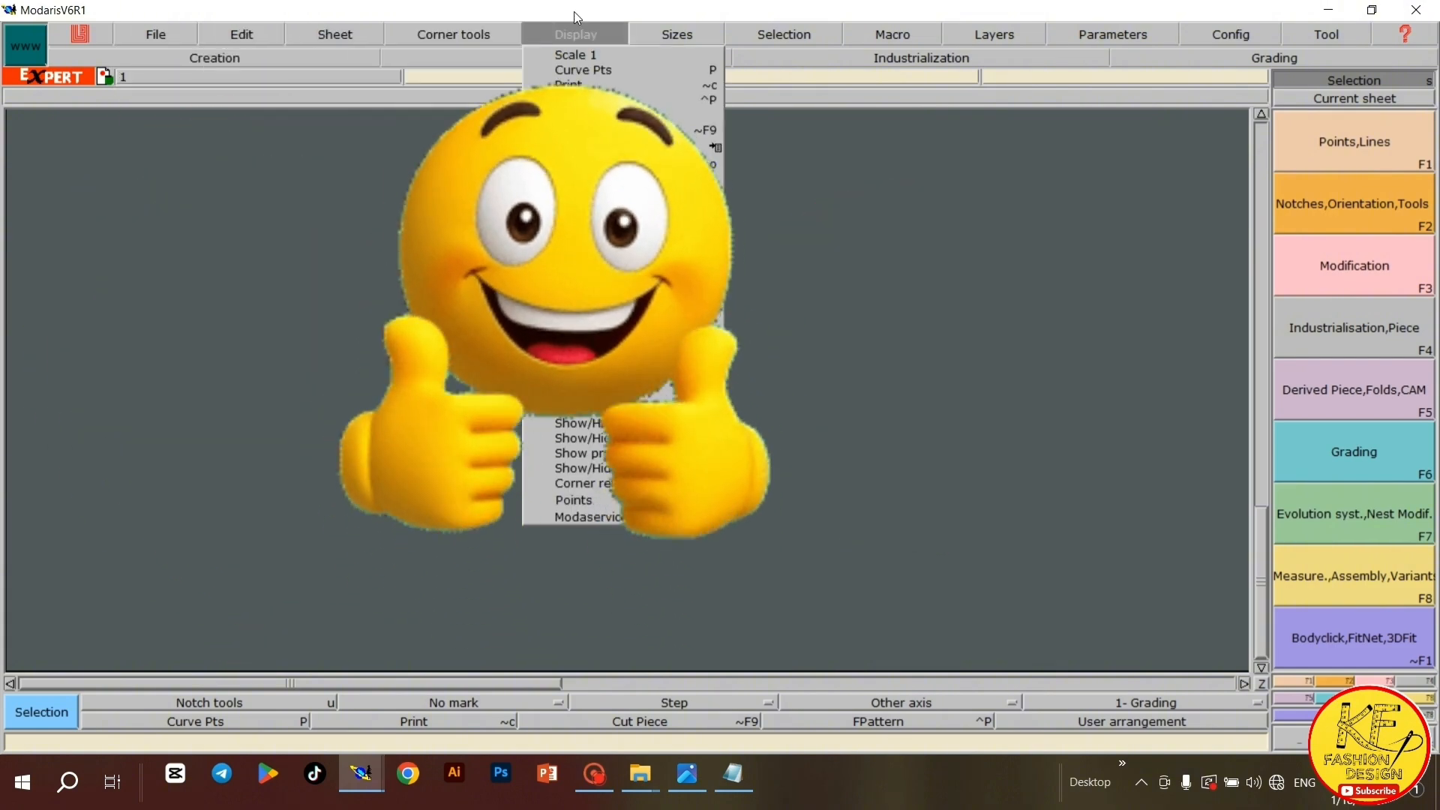
pyautogui.moveTo(639, 28)
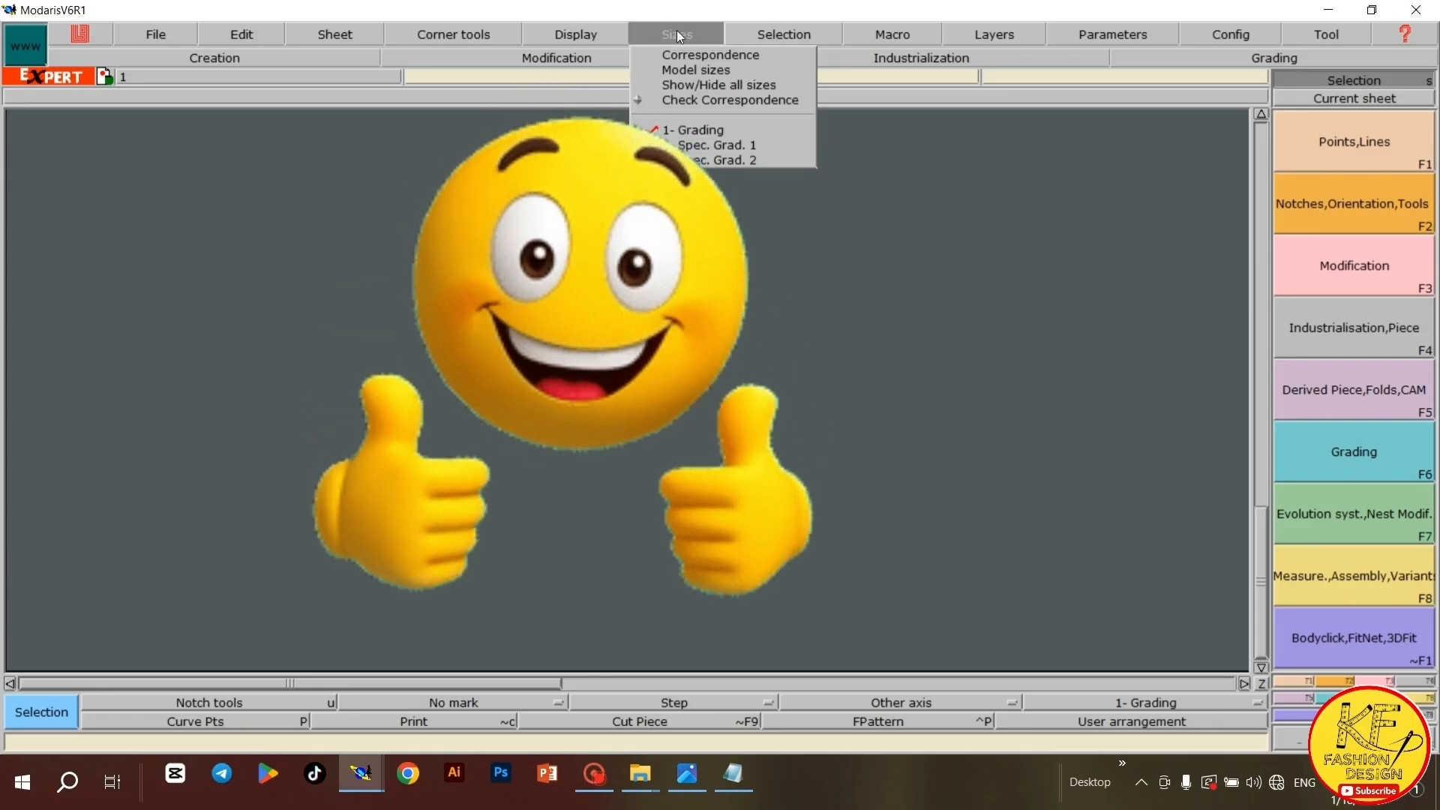
pyautogui.moveTo(165, 34)
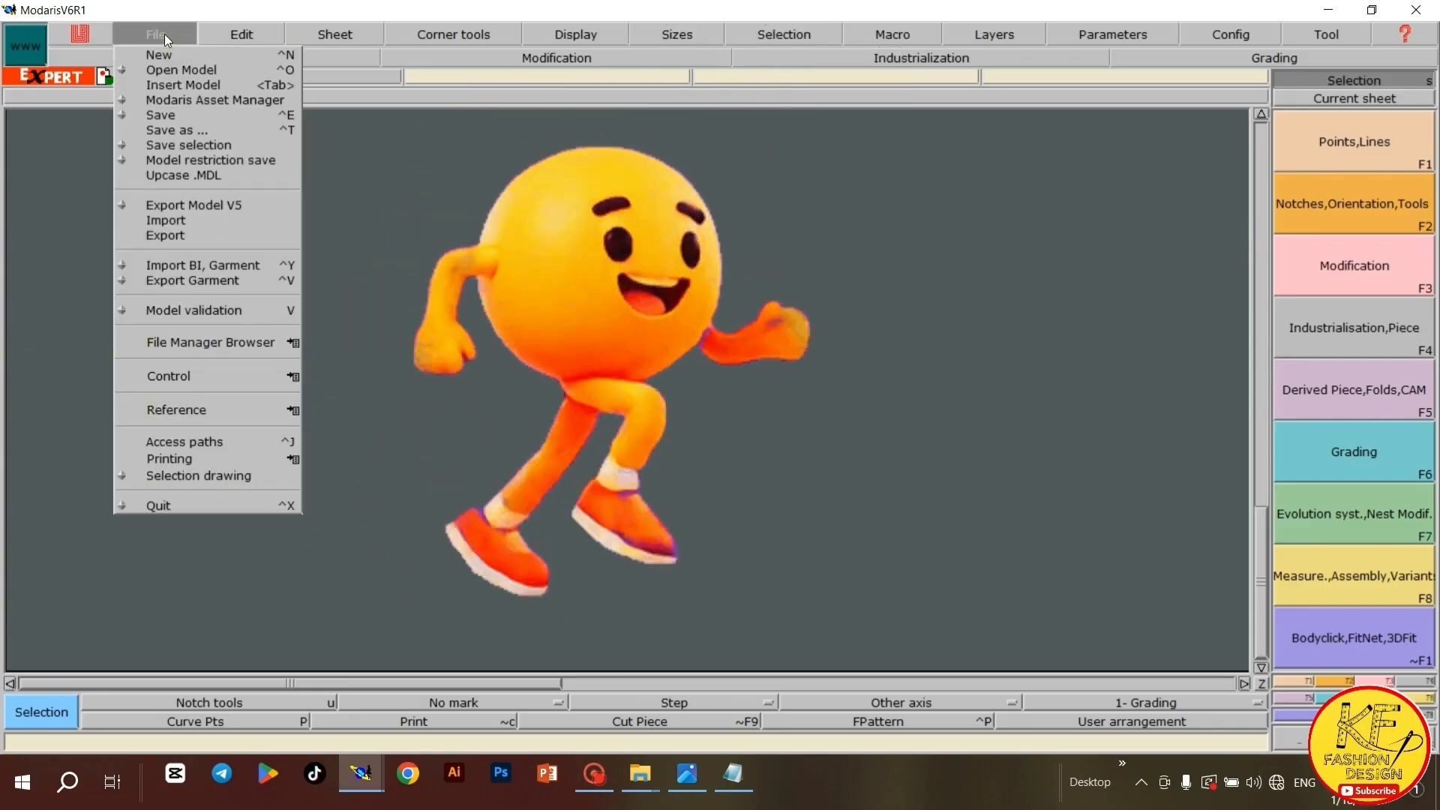
pyautogui.moveTo(248, 33)
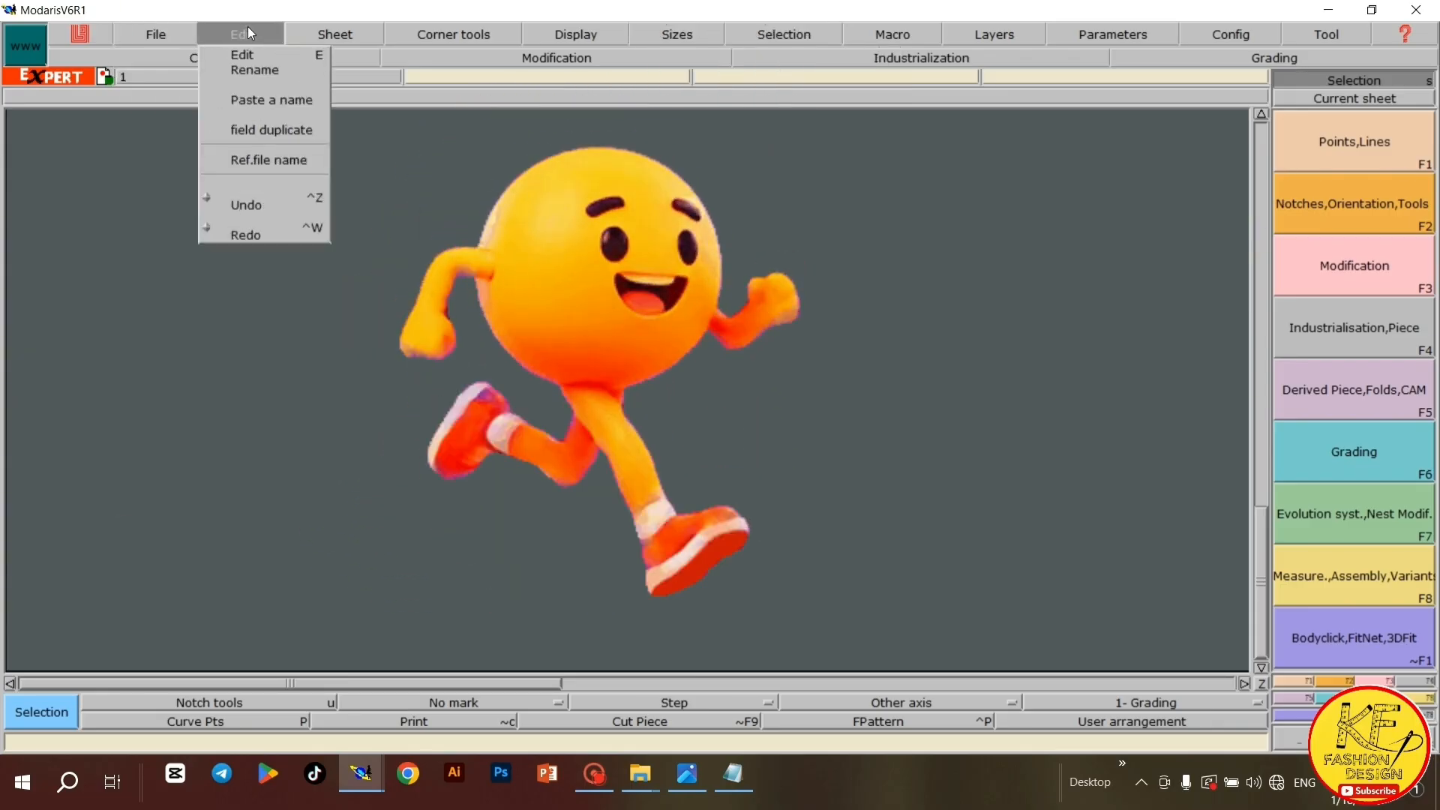